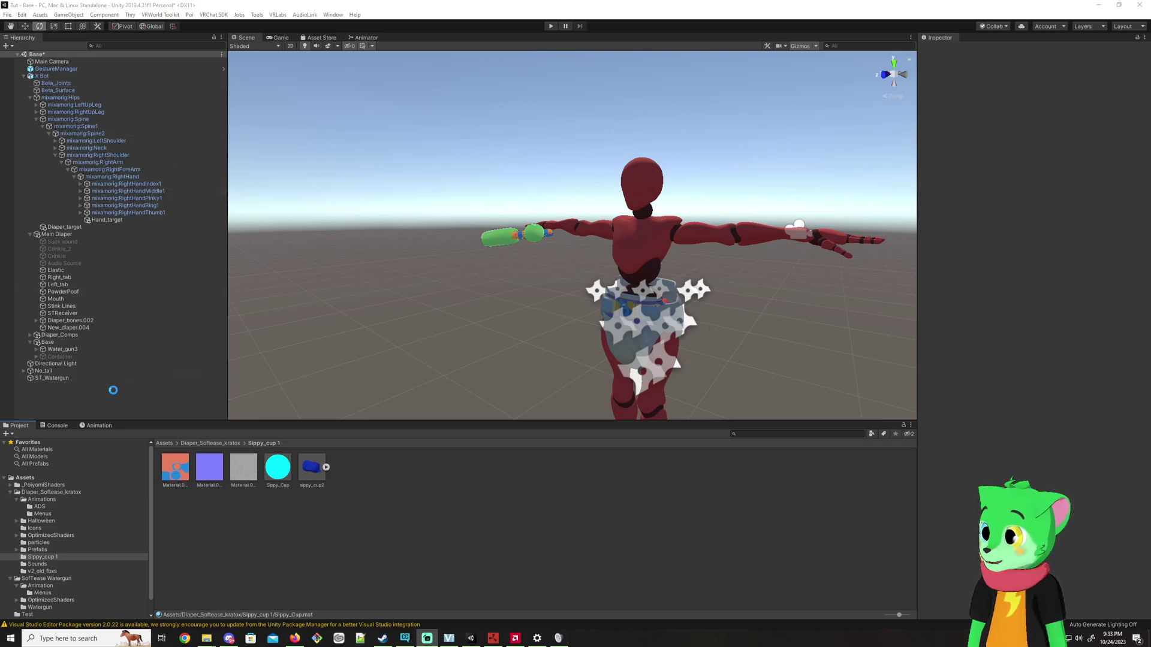
Add the sippy_cup2 model to the scene as a top-level object
{"action": "left_click", "coordinate": [131, 368]}
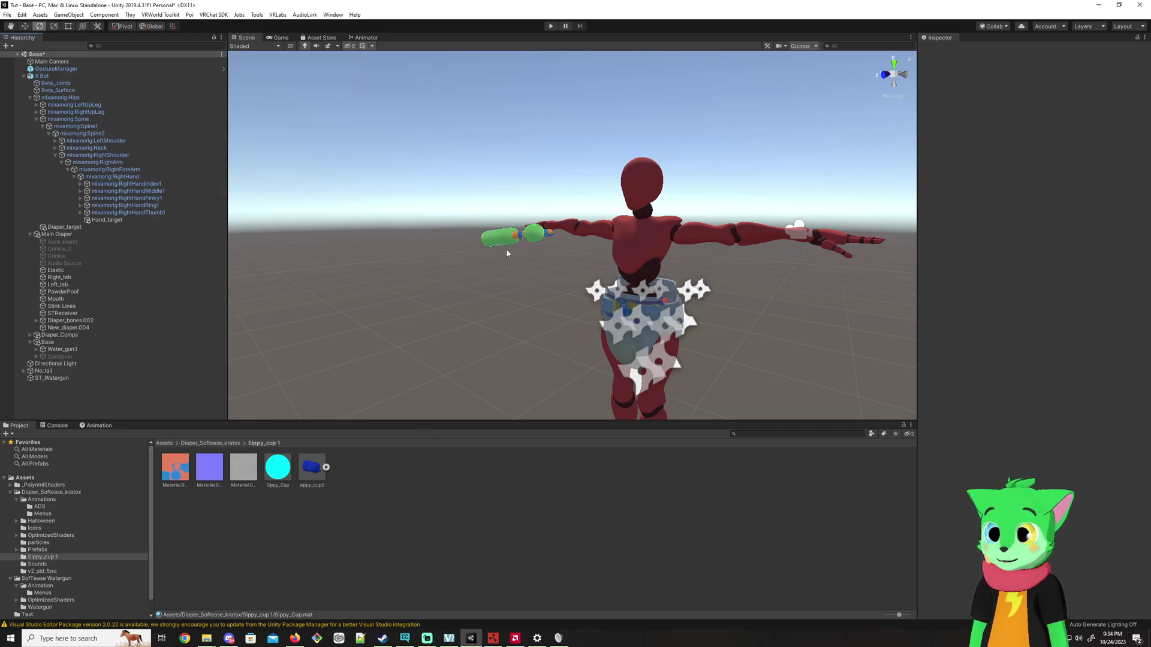
{"action": "left_click_drag", "start_coordinate": [538, 281], "coordinate": [379, 340], "text": "alt"}
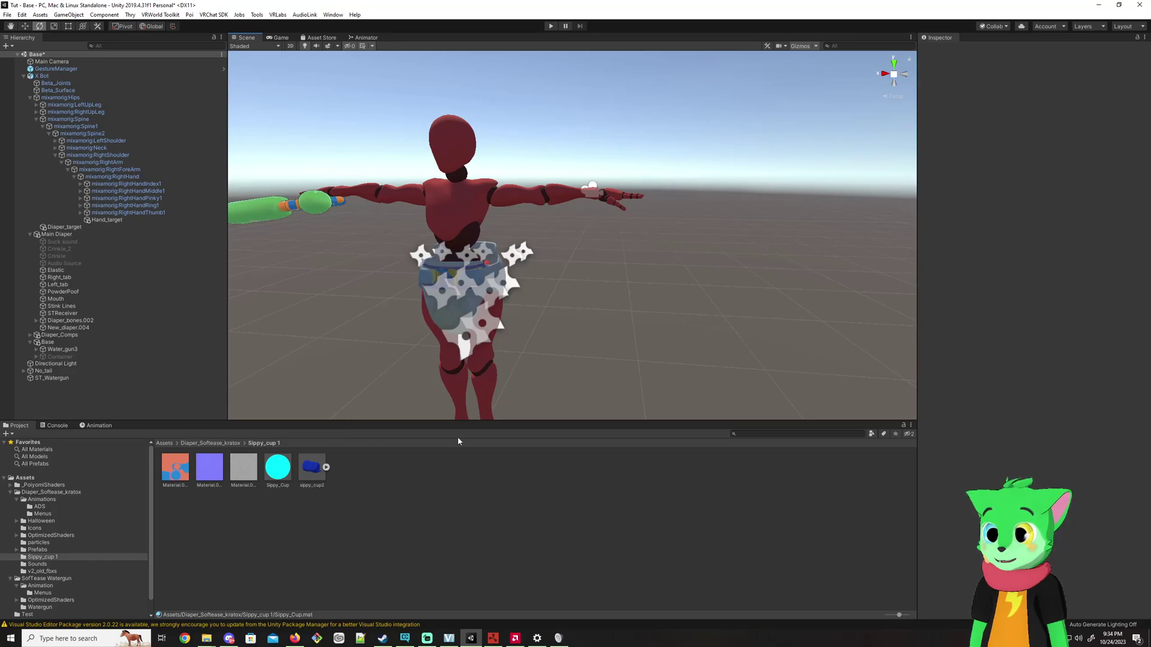
{"action": "left_click_drag", "start_coordinate": [444, 211], "coordinate": [419, 225], "text": "alt"}
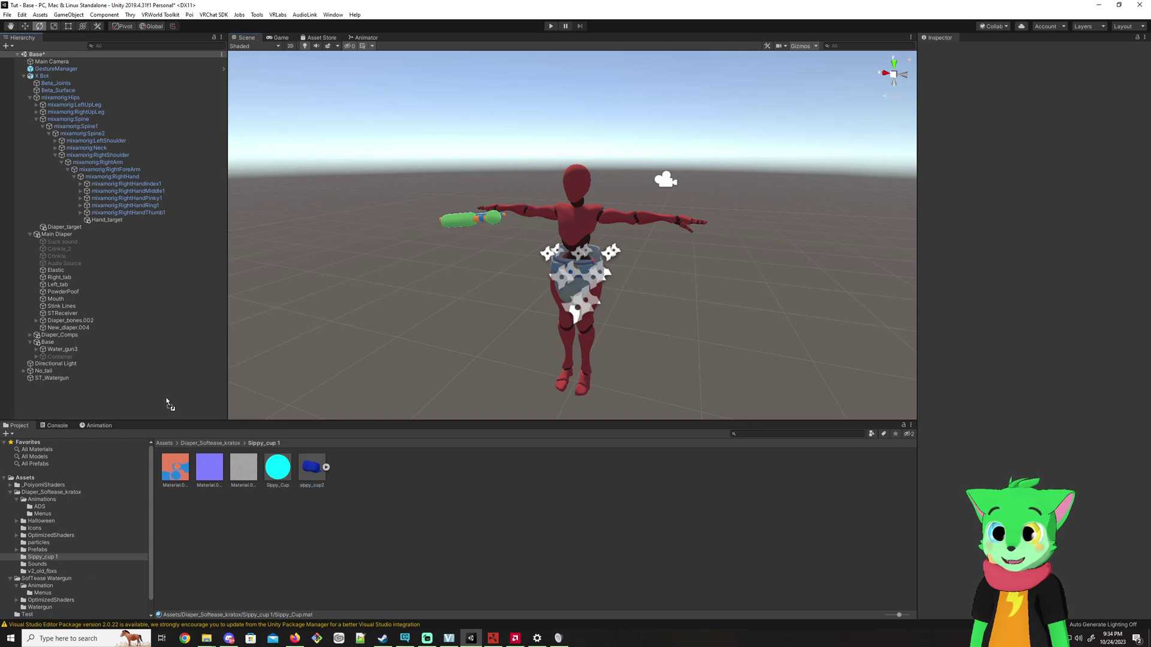
{"action": "left_click_drag", "start_coordinate": [61, 403], "coordinate": [52, 403]}
{"action": "left_click_drag", "start_coordinate": [250, 344], "coordinate": [403, 298], "text": "alt"}
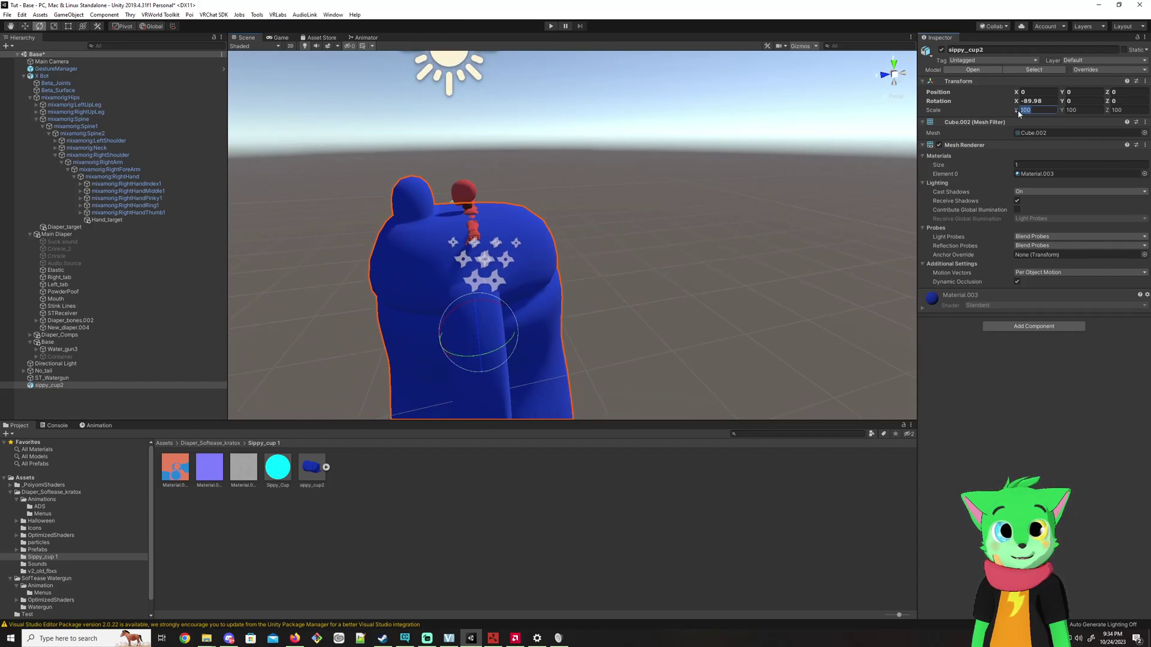
Set the scale of sippy_cup2 to 1 on the X, Y and Z axes
{"action": "type", "text": "20"}
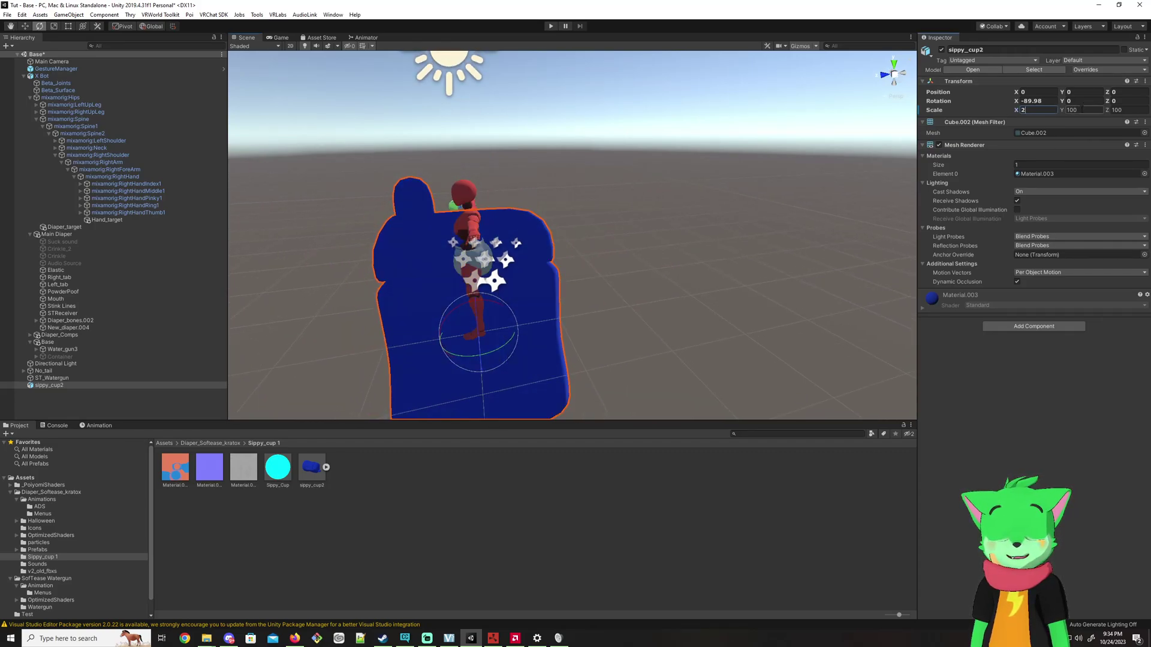
{"action": "key", "text": "BackSpace"}
{"action": "key", "text": "BackSpace"}
{"action": "type", "text": "1"}
{"action": "left_click", "coordinate": [1087, 110]}
{"action": "type", "text": "1"}
{"action": "key", "text": "Tab"}
{"action": "type", "text": "1f"}
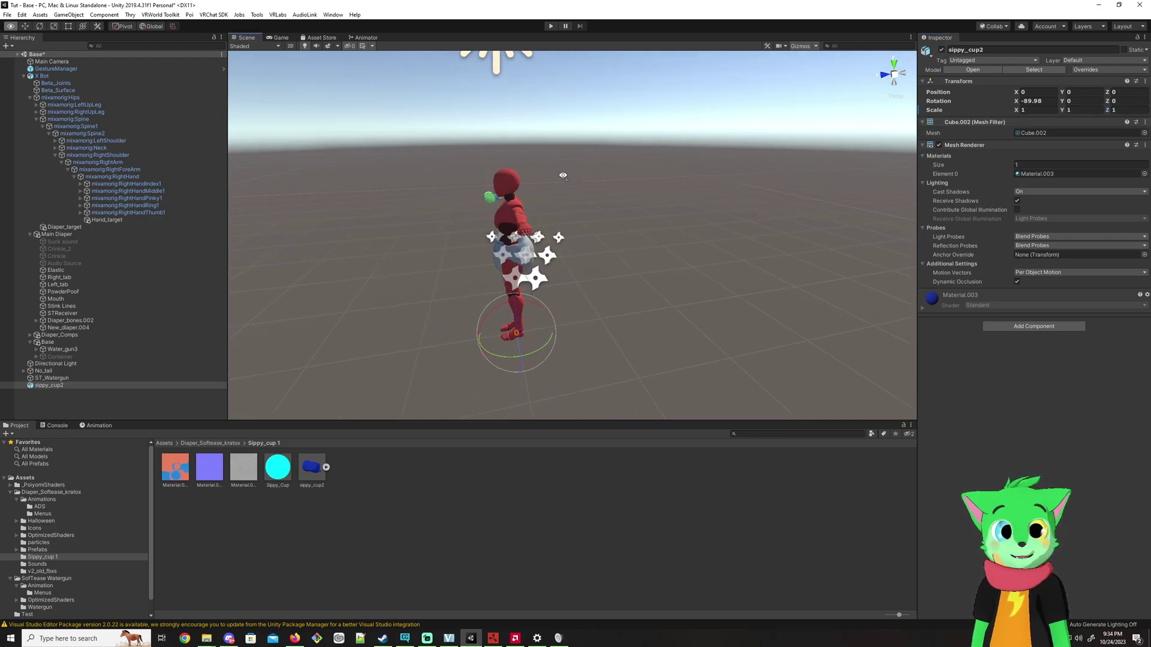
Set the scale of sippy_cup2 to 10 on all three axes
{"action": "left_click_drag", "start_coordinate": [540, 191], "coordinate": [682, 187], "text": "alt"}
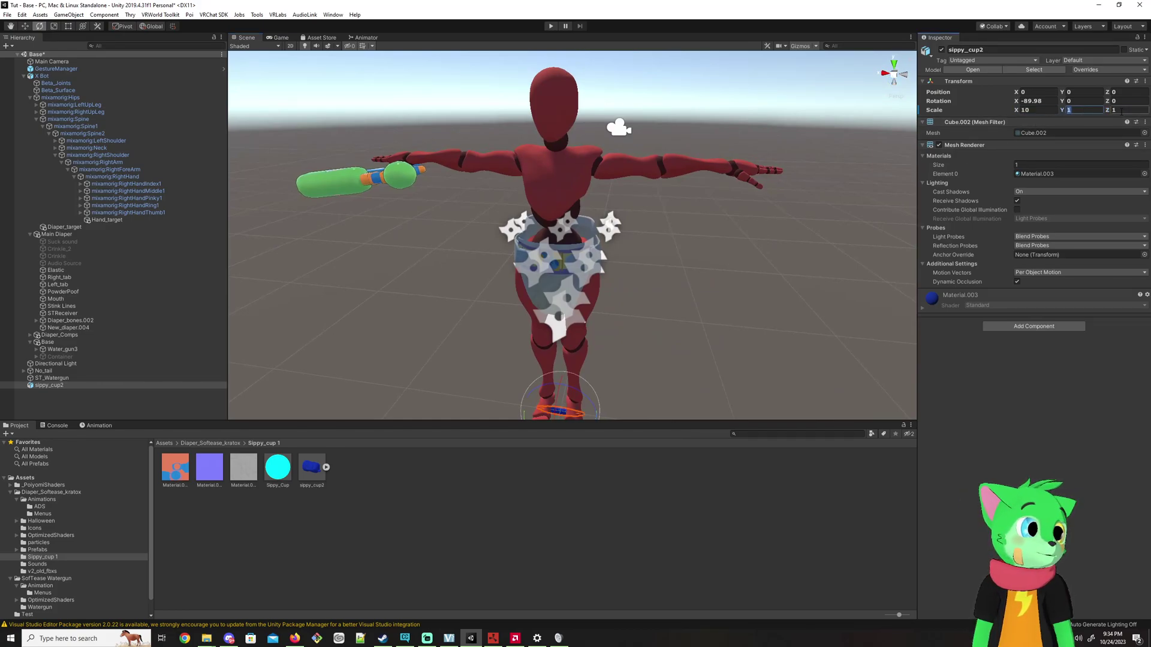
{"action": "type", "text": "0"}
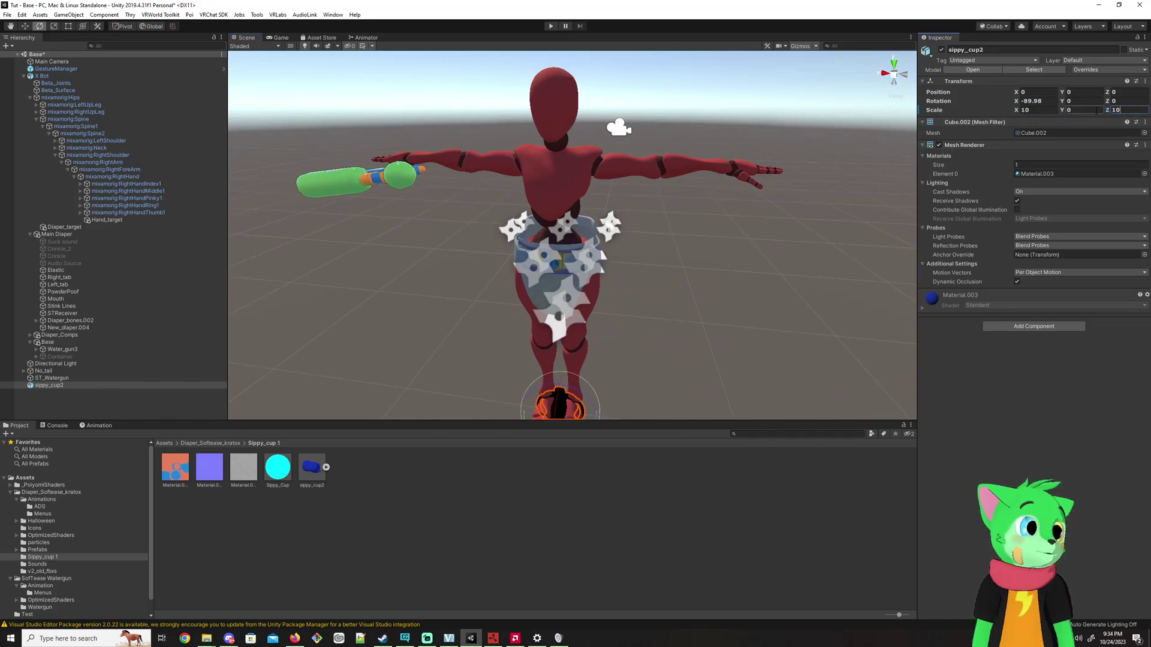
{"action": "type", "text": "1"}
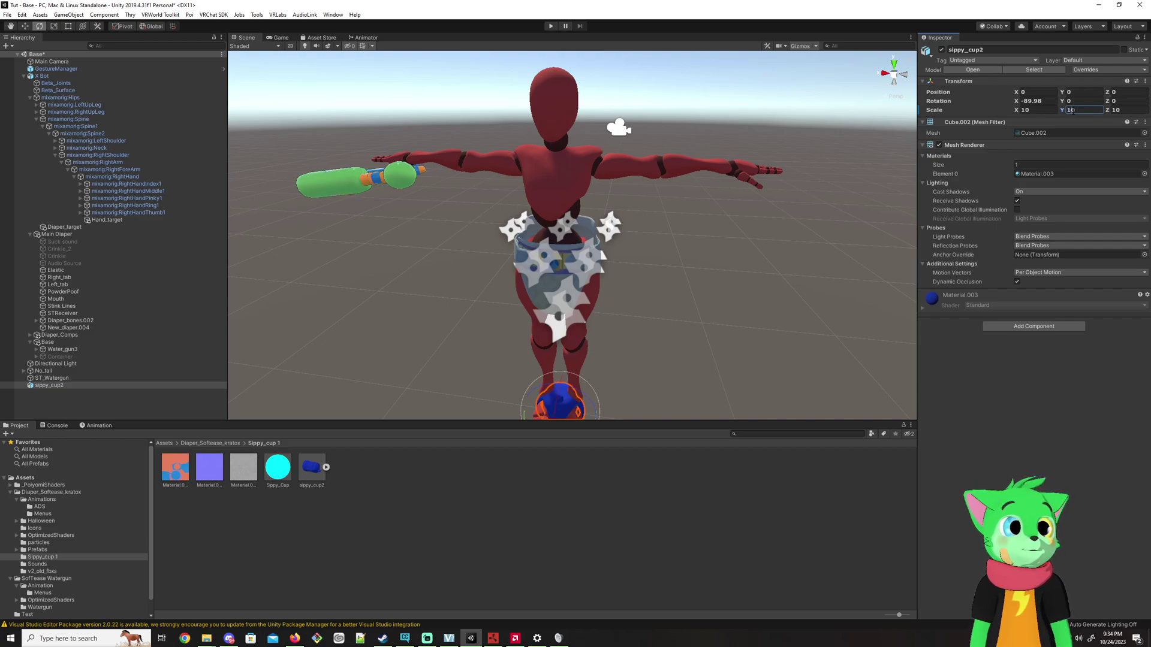
{"action": "left_click_drag", "start_coordinate": [817, 175], "coordinate": [668, 252], "text": "alt"}
{"action": "scroll", "coordinate": [668, 251], "scroll_direction": "down", "scroll_amount": 5}
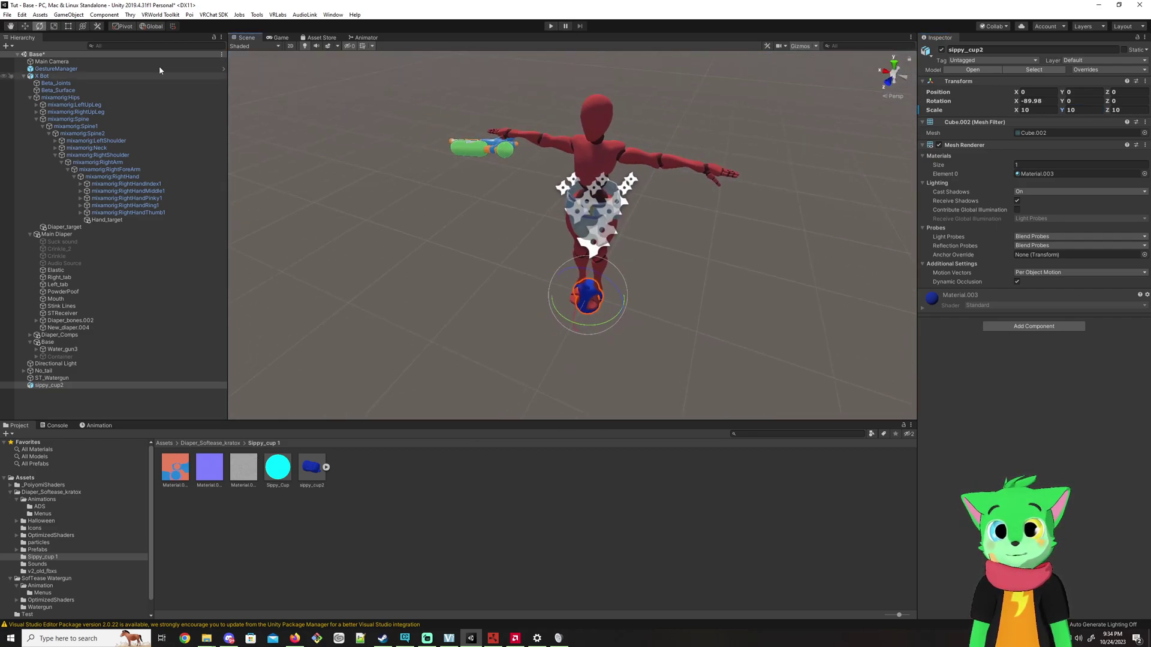
Move the sippy cup up to the character's hand, to about X 0.887 and Y 1.365
{"action": "left_click", "coordinate": [27, 26]}
{"action": "left_click_drag", "start_coordinate": [589, 273], "coordinate": [730, 95]}
{"action": "key", "text": "f"}
{"action": "left_click_drag", "start_coordinate": [423, 62], "coordinate": [231, 176], "text": "alt"}
{"action": "left_click_drag", "start_coordinate": [105, 160], "coordinate": [96, 174], "text": "alt"}
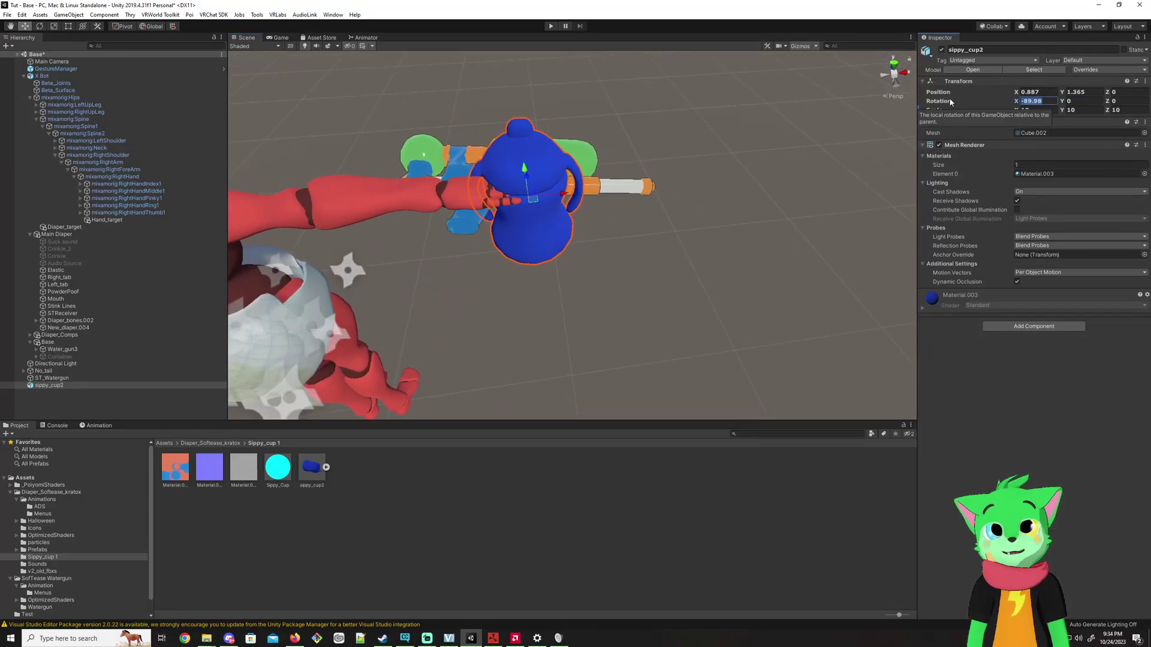
Reset the sippy cup's X rotation and make the cup a child of mixamorig:RightHand
{"action": "key", "text": "BackSpace"}
{"action": "left_click_drag", "start_coordinate": [545, 200], "coordinate": [446, 322]}
{"action": "left_click_drag", "start_coordinate": [47, 388], "coordinate": [116, 172]}
{"action": "left_click_drag", "start_coordinate": [95, 228], "coordinate": [114, 179]}
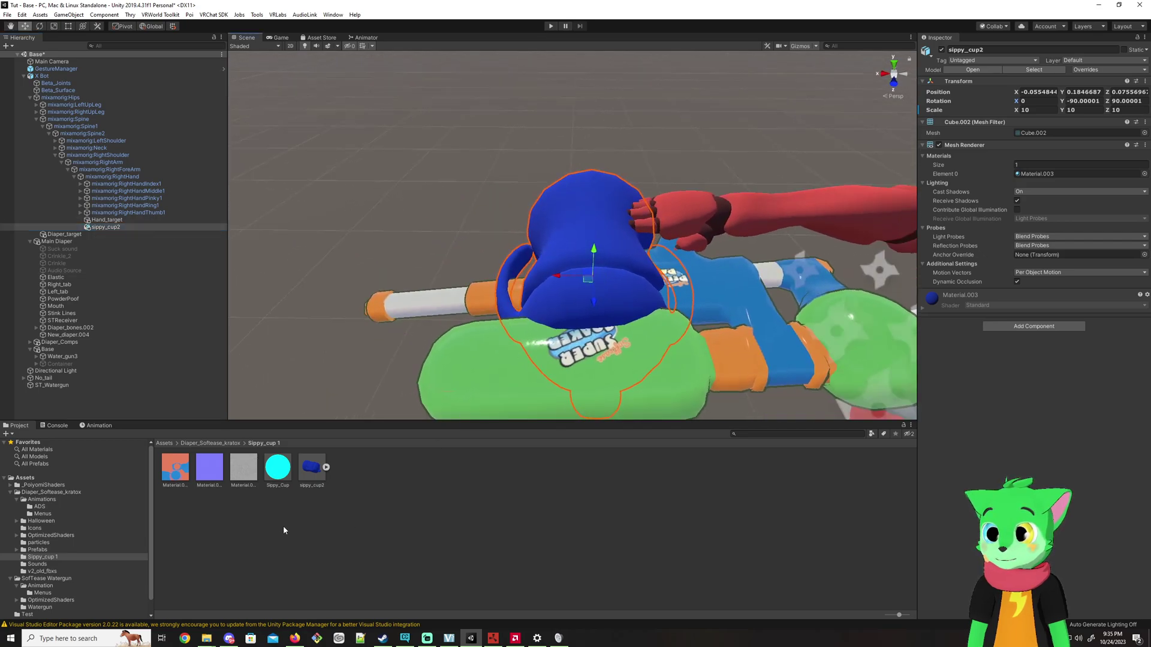
Assign the orange-and-blue image as the Sippy_Cup material's texture and the purple image as its normal map
{"action": "left_click", "coordinate": [268, 473]}
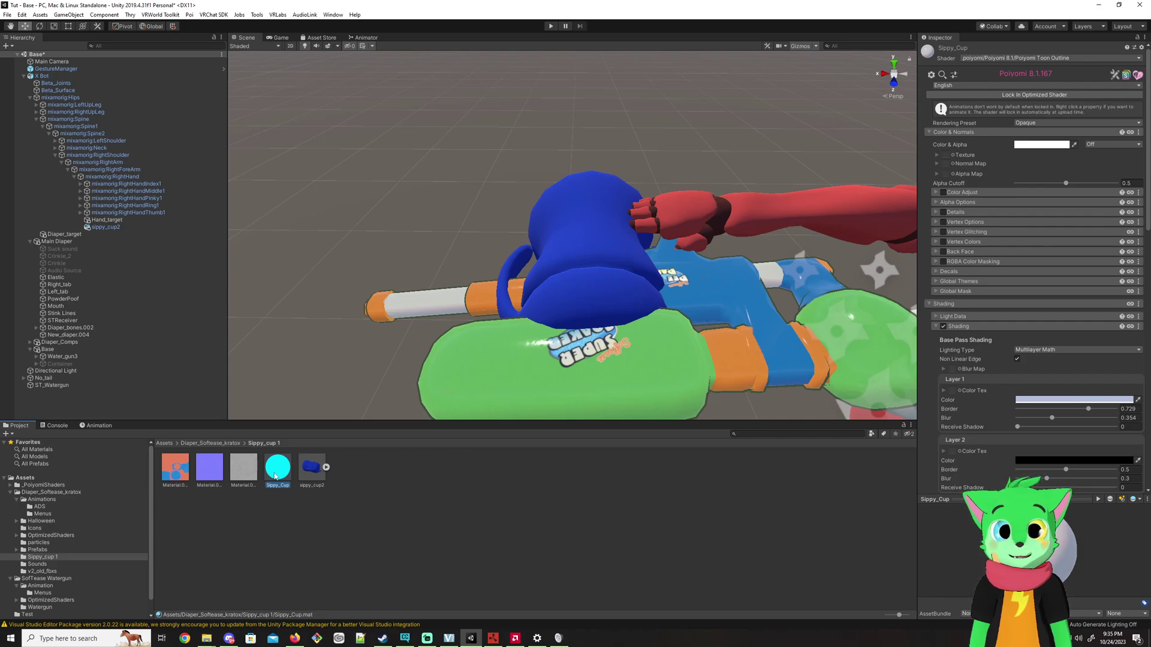
{"action": "left_click_drag", "start_coordinate": [168, 470], "coordinate": [169, 478]}
{"action": "left_click_drag", "start_coordinate": [268, 505], "coordinate": [792, 400]}
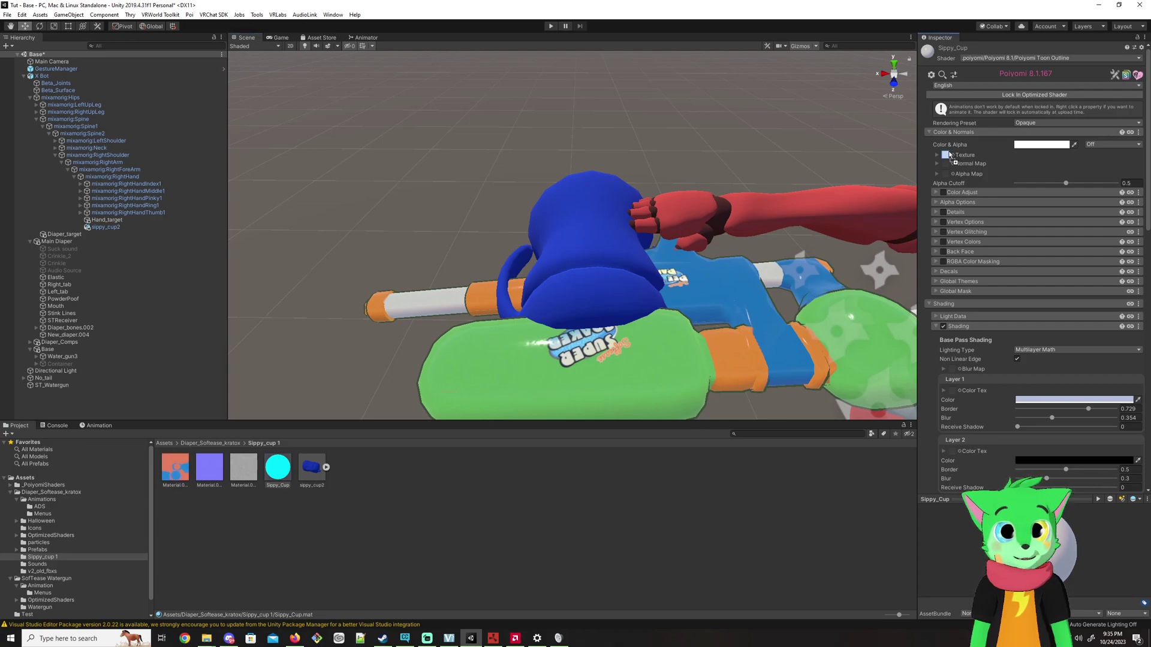
{"action": "left_click_drag", "start_coordinate": [951, 156], "coordinate": [948, 155]}
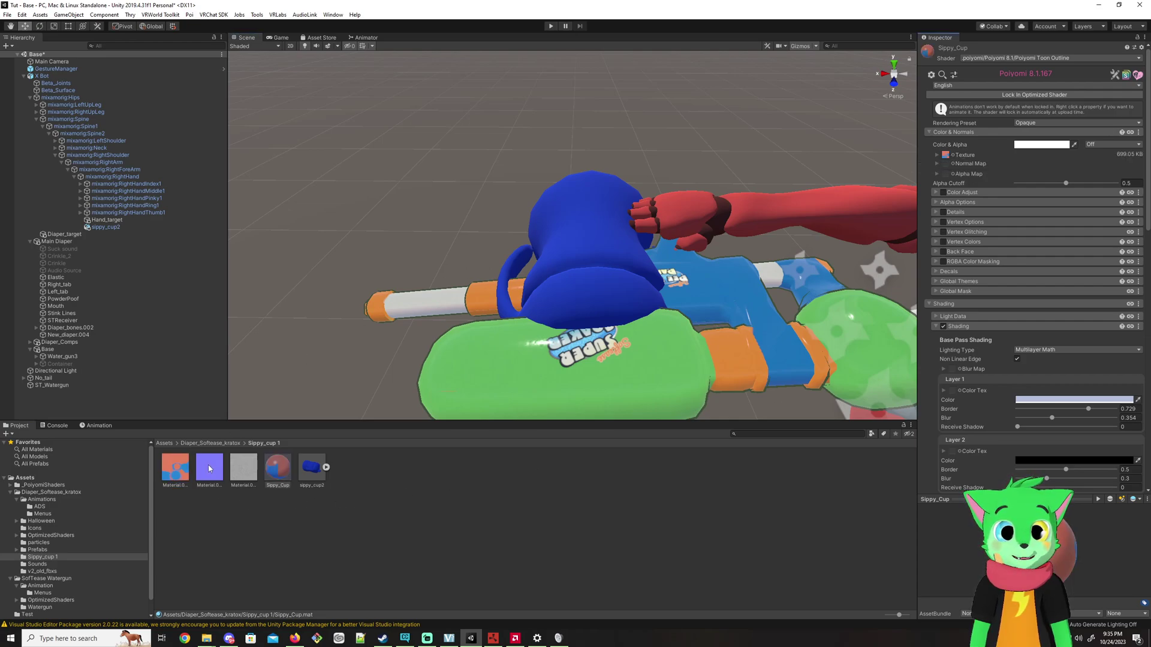
{"action": "left_click_drag", "start_coordinate": [206, 476], "coordinate": [907, 283]}
{"action": "left_click_drag", "start_coordinate": [948, 169], "coordinate": [948, 168]}
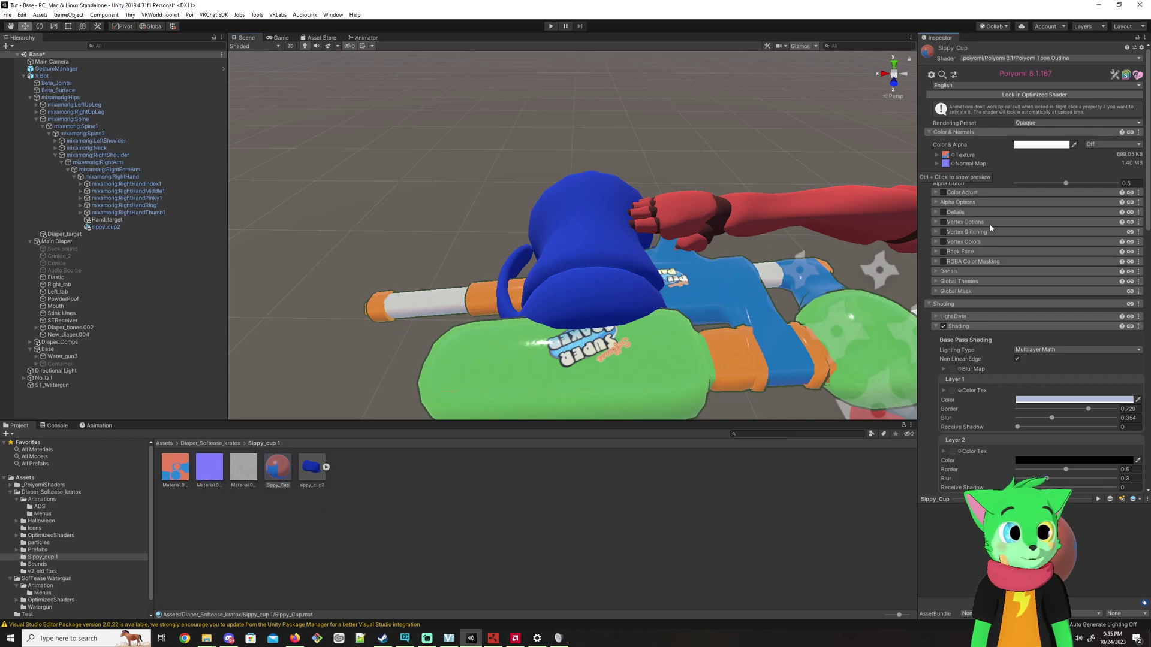
Apply the Sippy_Cup material to the sippy cup model in the scene
{"action": "left_click_drag", "start_coordinate": [296, 458], "coordinate": [540, 225]}
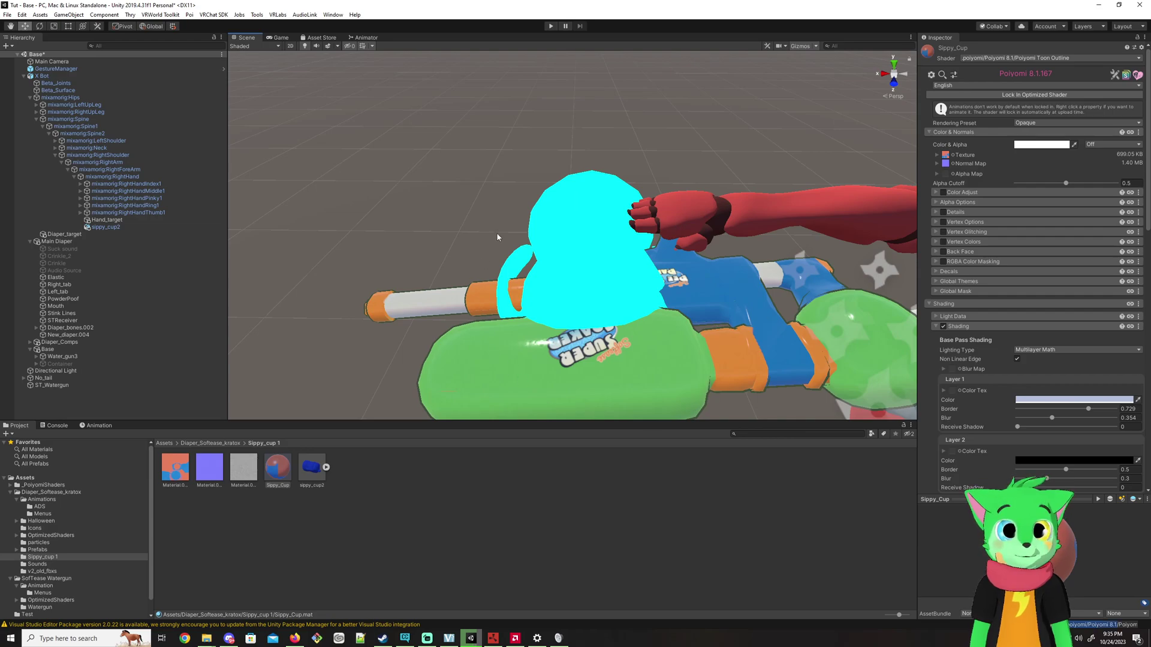
{"action": "left_click_drag", "start_coordinate": [495, 239], "coordinate": [495, 238]}
{"action": "right_click_drag", "start_coordinate": [495, 238], "coordinate": [555, 243]}
Set the sippy cup's scale to 5 on the X, Y and Z axes
{"action": "left_click", "coordinate": [555, 243]}
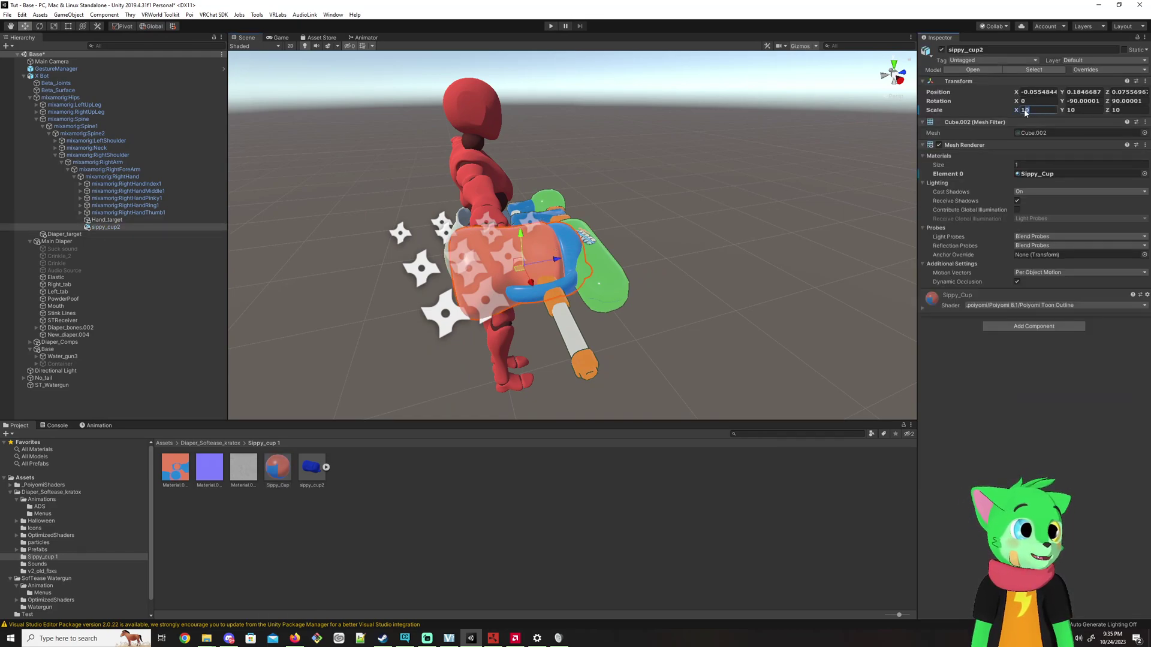
{"action": "type", "text": "5"}
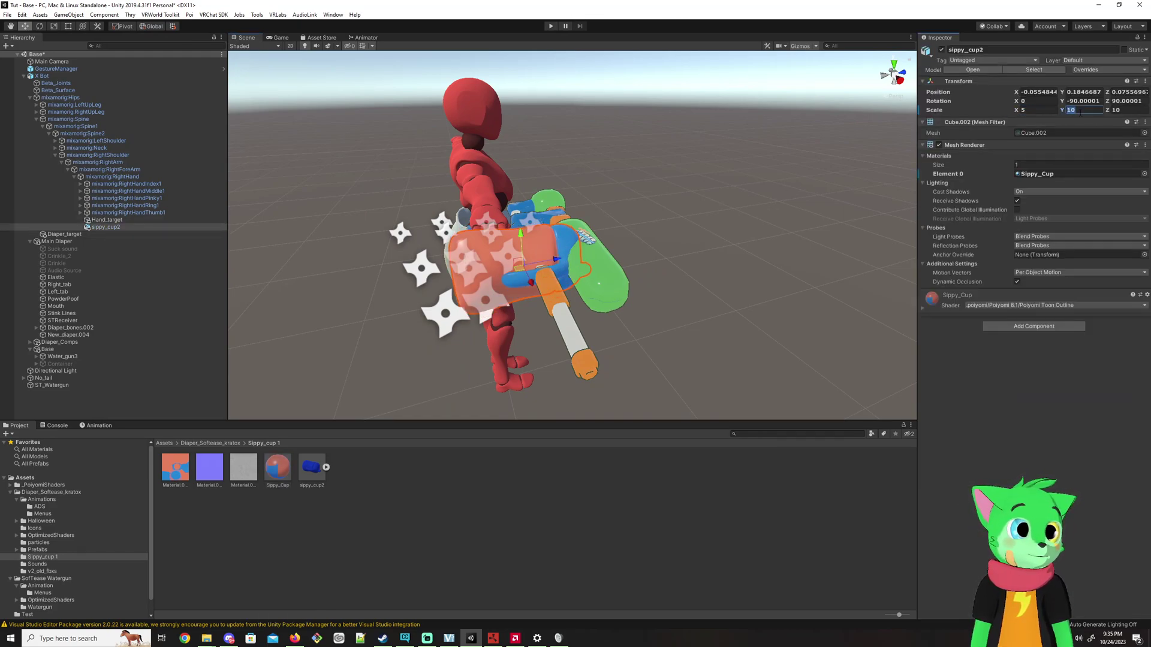
{"action": "type", "text": "5"}
{"action": "key", "text": "Tab"}
{"action": "type", "text": "5"}
Set the sippy cup's scale to 8 on the X, Y and Z axes
{"action": "right_click_drag", "start_coordinate": [696, 157], "coordinate": [660, 150]}
{"action": "left_click", "coordinate": [1002, 109]}
{"action": "type", "text": "8"}
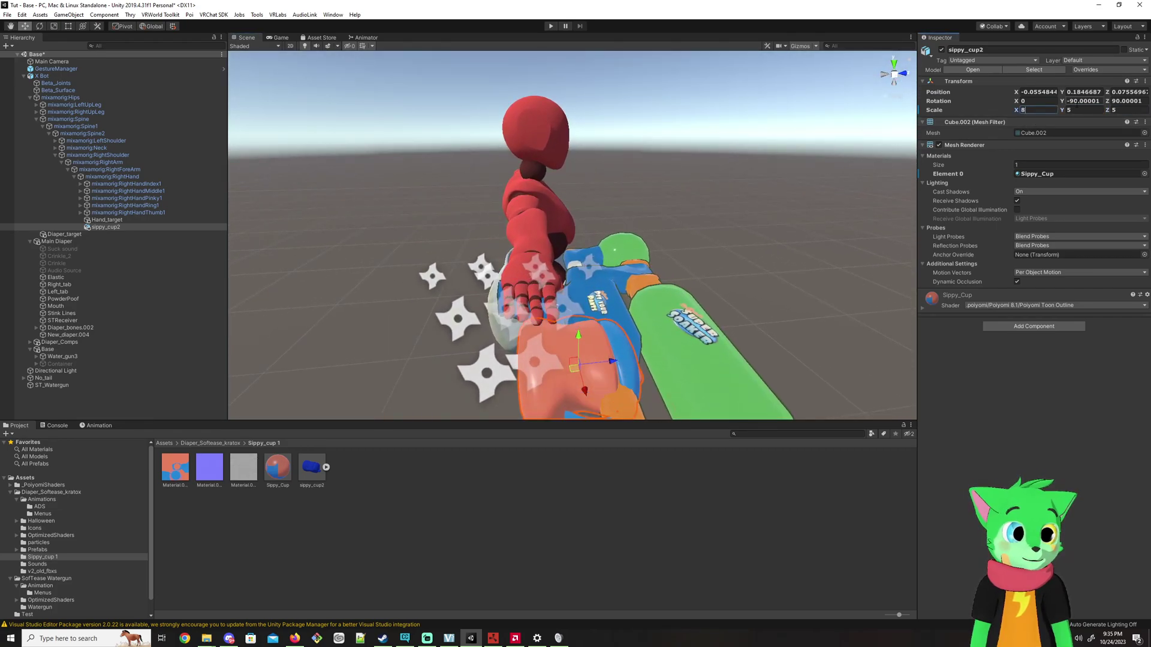
{"action": "type", "text": "8"}
{"action": "key", "text": "Tab"}
{"action": "type", "text": "8"}
Shift the sippy cup against the palm of the right hand, to about X 0.0144
{"action": "right_click_drag", "start_coordinate": [659, 228], "coordinate": [473, 345]}
{"action": "left_click_drag", "start_coordinate": [479, 334], "coordinate": [473, 327]}
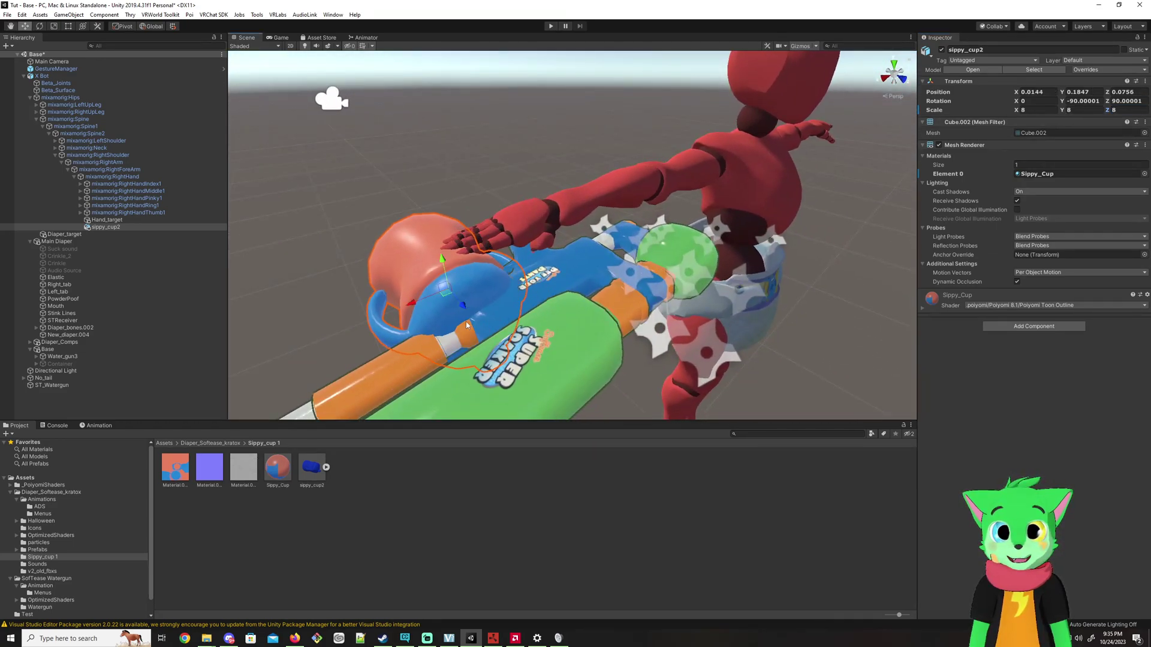
{"action": "right_click_drag", "start_coordinate": [462, 323], "coordinate": [496, 210]}
Create an empty object at the sippy cup's position, place it directly under mixamorig:RightHand and rename it Cup
{"action": "right_click", "coordinate": [107, 228]}
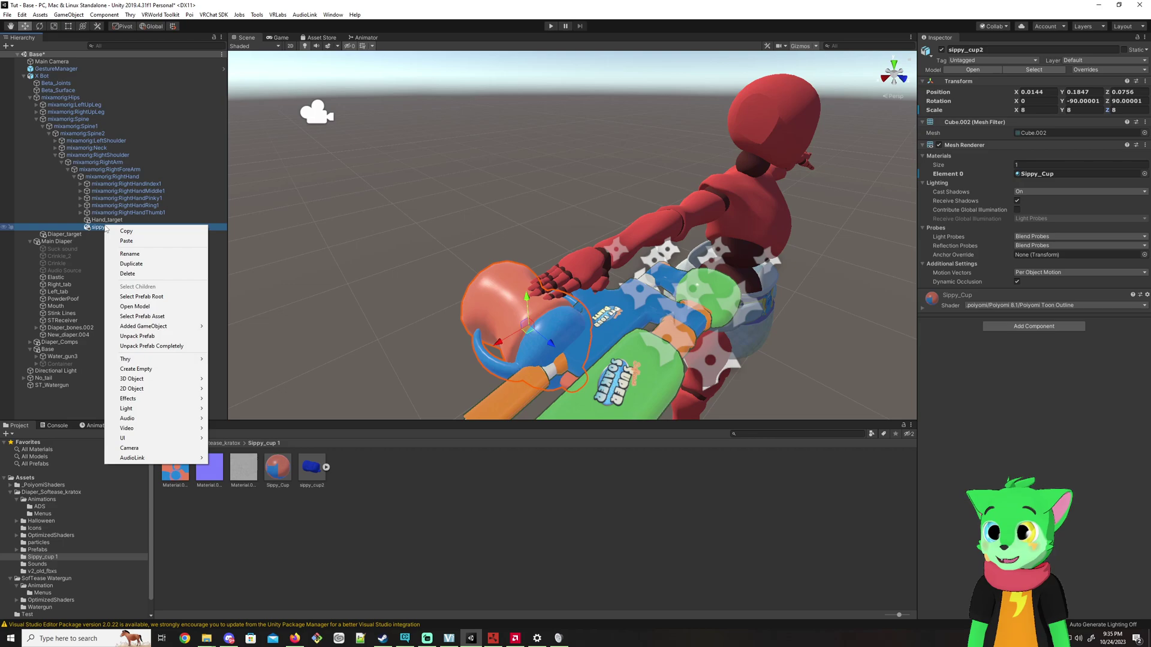
{"action": "left_click", "coordinate": [137, 369]}
{"action": "left_click_drag", "start_coordinate": [114, 234], "coordinate": [111, 230]}
{"action": "double_click", "coordinate": [111, 230]}
{"action": "right_click", "coordinate": [111, 227]}
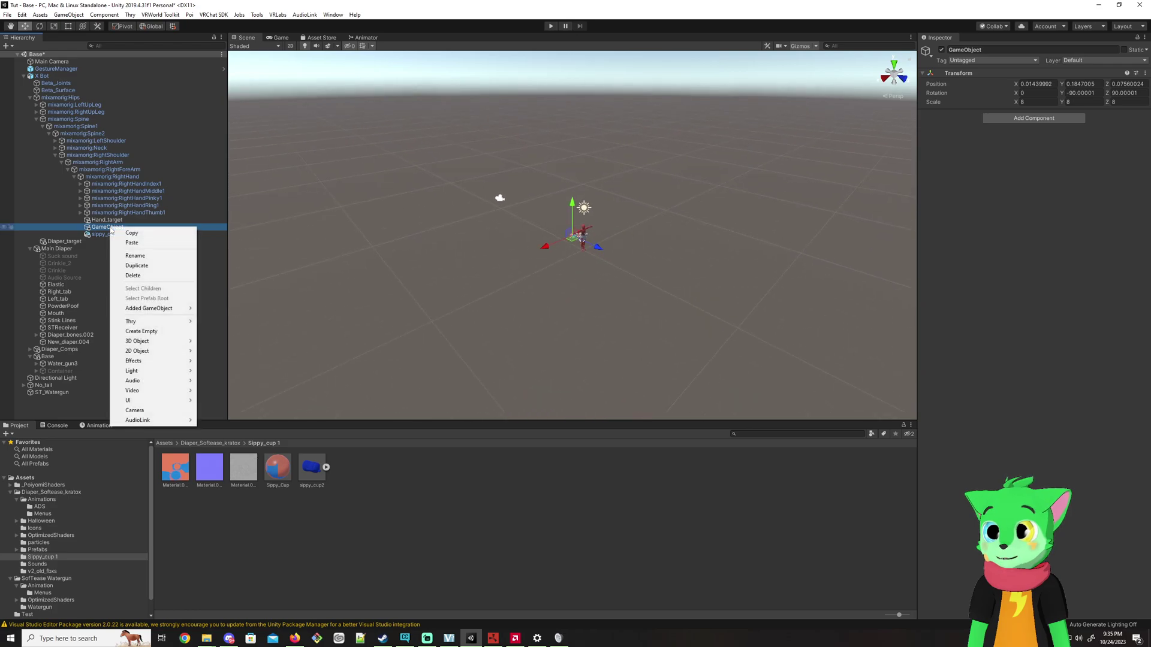
{"action": "left_click", "coordinate": [142, 253]}
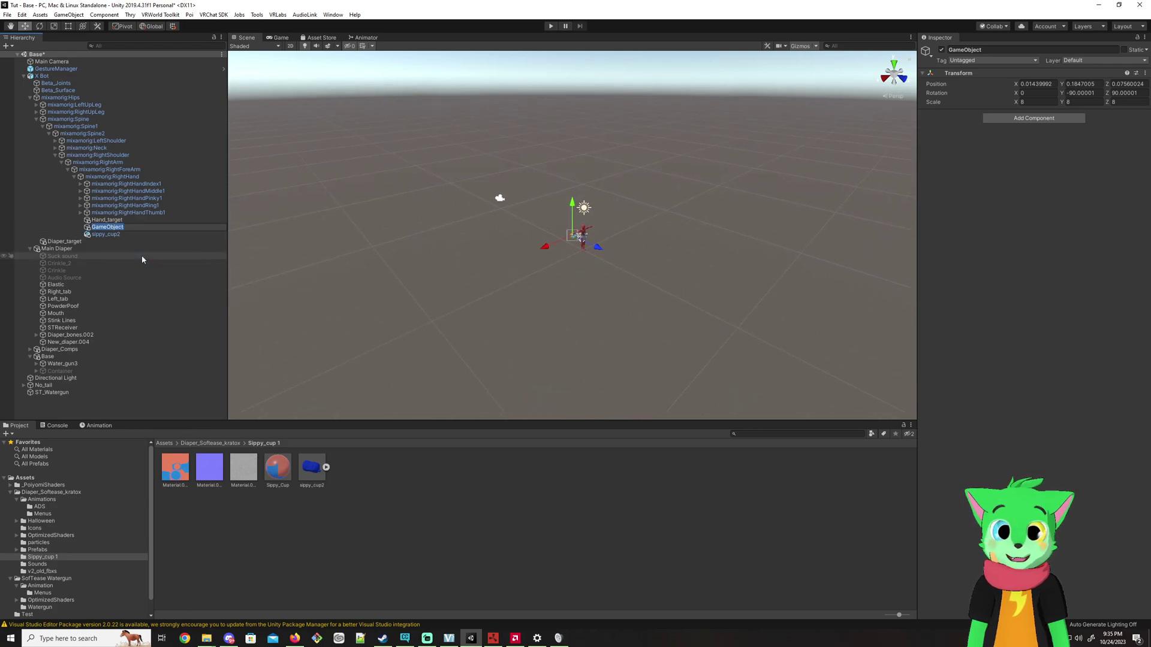
{"action": "type", "text": "Cup"}
{"action": "key", "text": "Return"}
Move the empty Cup object toward the hand, beside the sippy cup's handle, to about Y 0.082
{"action": "key", "text": "f"}
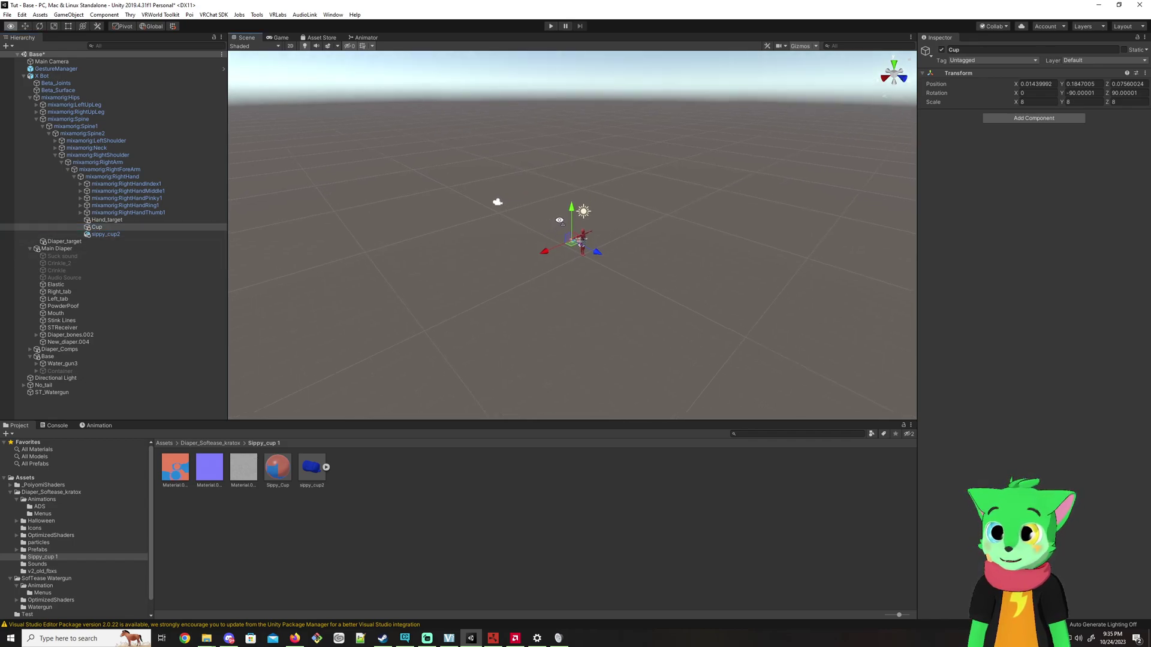
{"action": "left_click_drag", "start_coordinate": [504, 221], "coordinate": [528, 322], "text": "alt"}
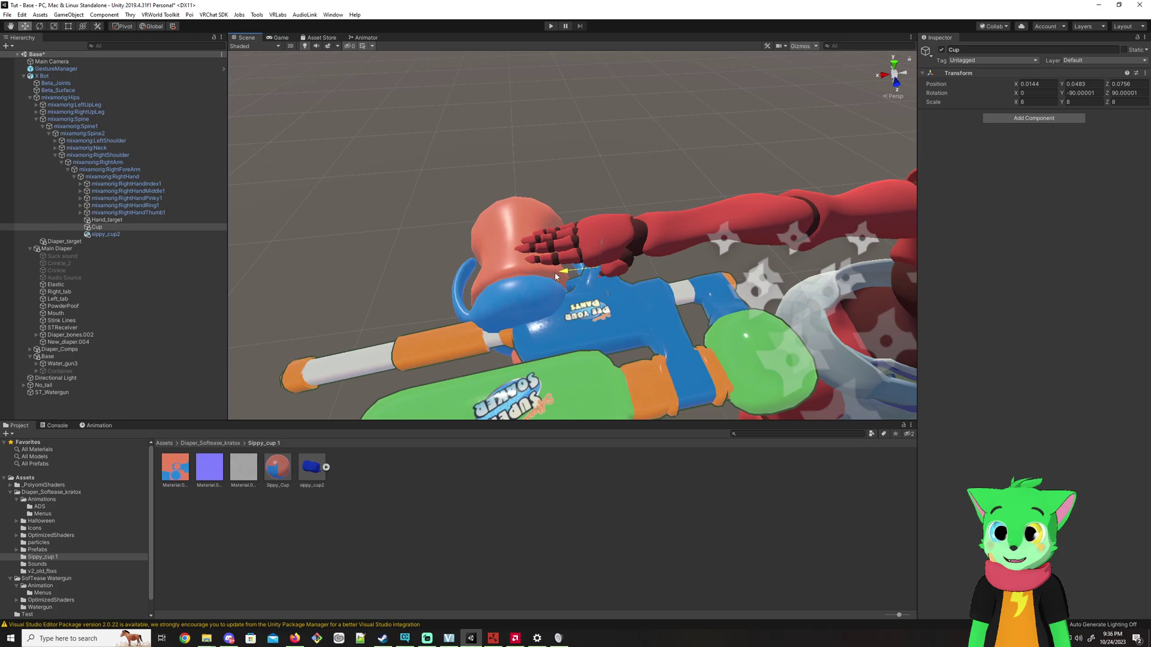
{"action": "left_click_drag", "start_coordinate": [557, 275], "coordinate": [1023, 157], "text": "alt"}
{"action": "left_click_drag", "start_coordinate": [629, 246], "coordinate": [653, 293], "text": "alt"}
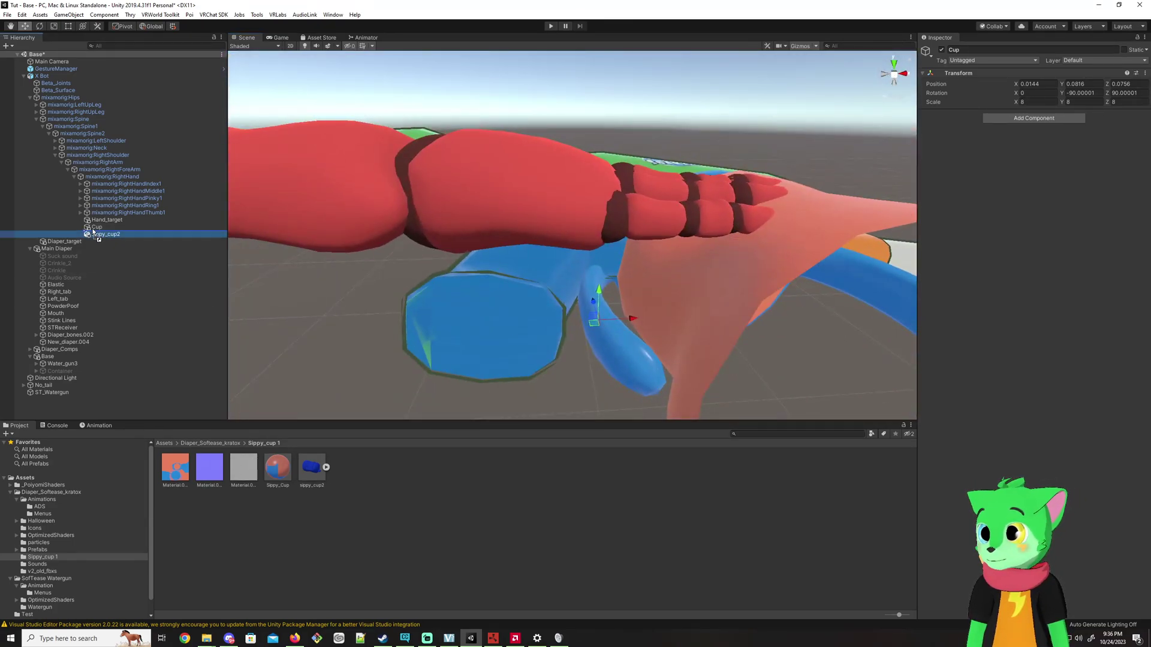
Make sippy_cup2 a child of Cup and move Cup to about Y 0.087 and Z 0.030
{"action": "left_click_drag", "start_coordinate": [94, 227], "coordinate": [96, 227]}
{"action": "left_click_drag", "start_coordinate": [497, 252], "coordinate": [366, 198], "text": "alt"}
{"action": "scroll", "coordinate": [366, 199], "scroll_direction": "down", "scroll_amount": 5}
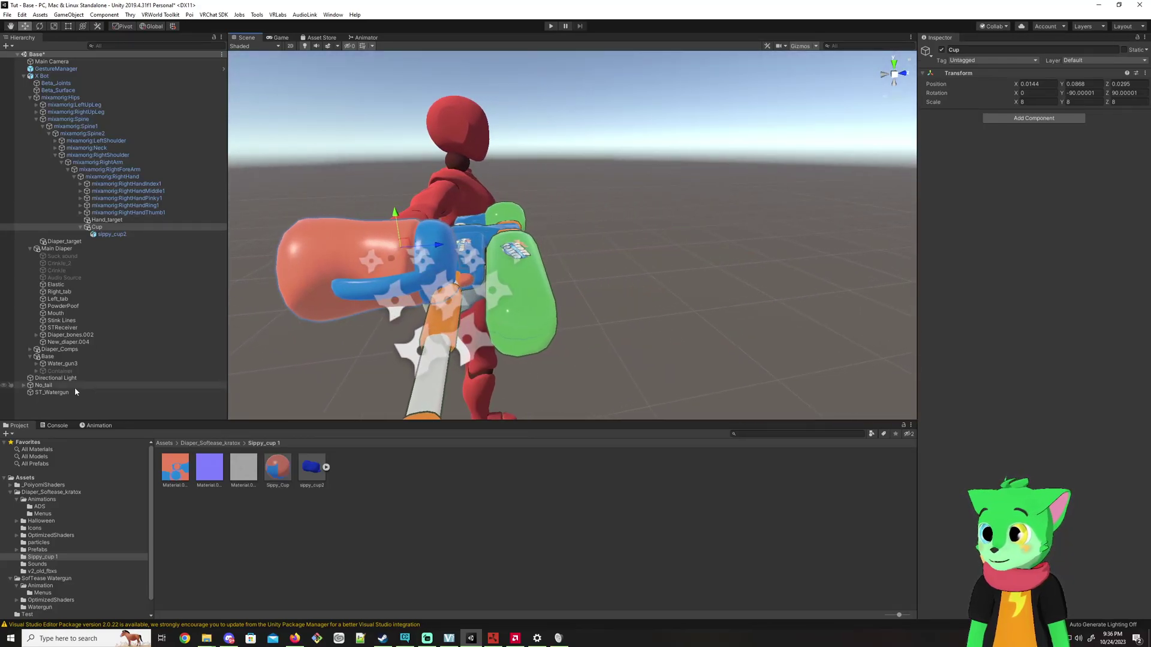
Deactivate the Base object that holds the water gun and inspect the sippy cup's placement in the hand
{"action": "left_click", "coordinate": [67, 358]}
{"action": "left_click", "coordinate": [941, 50]}
{"action": "left_click_drag", "start_coordinate": [456, 210], "coordinate": [371, 174], "text": "alt"}
{"action": "left_click", "coordinate": [111, 235]}
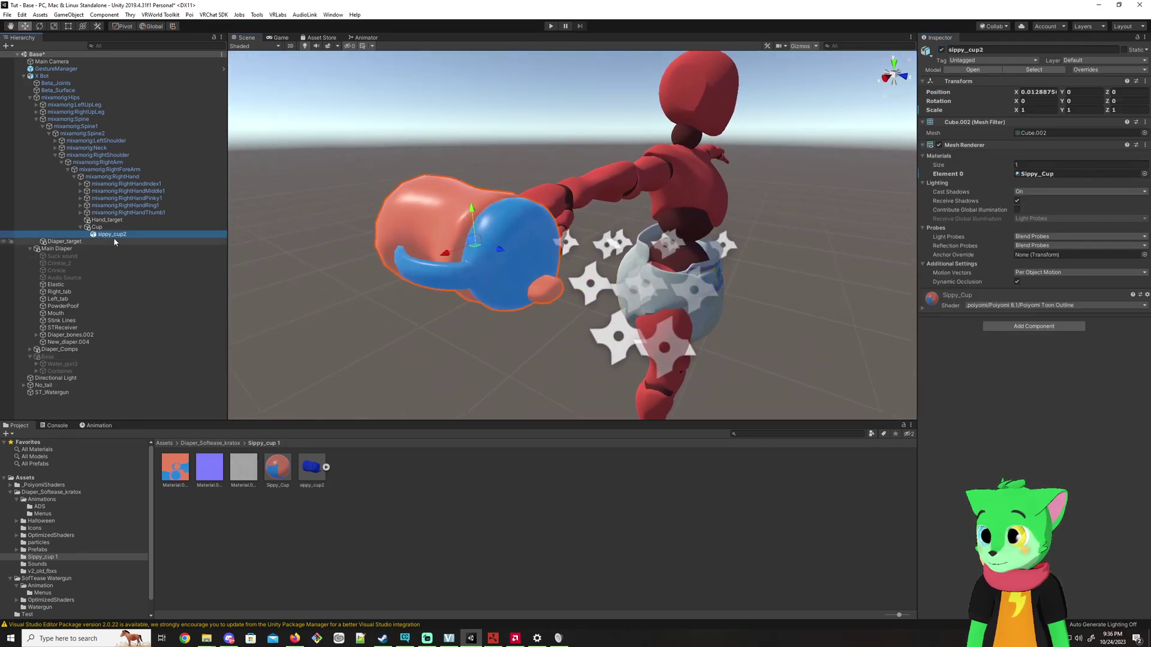
{"action": "left_click_drag", "start_coordinate": [450, 269], "coordinate": [502, 273], "text": "alt"}
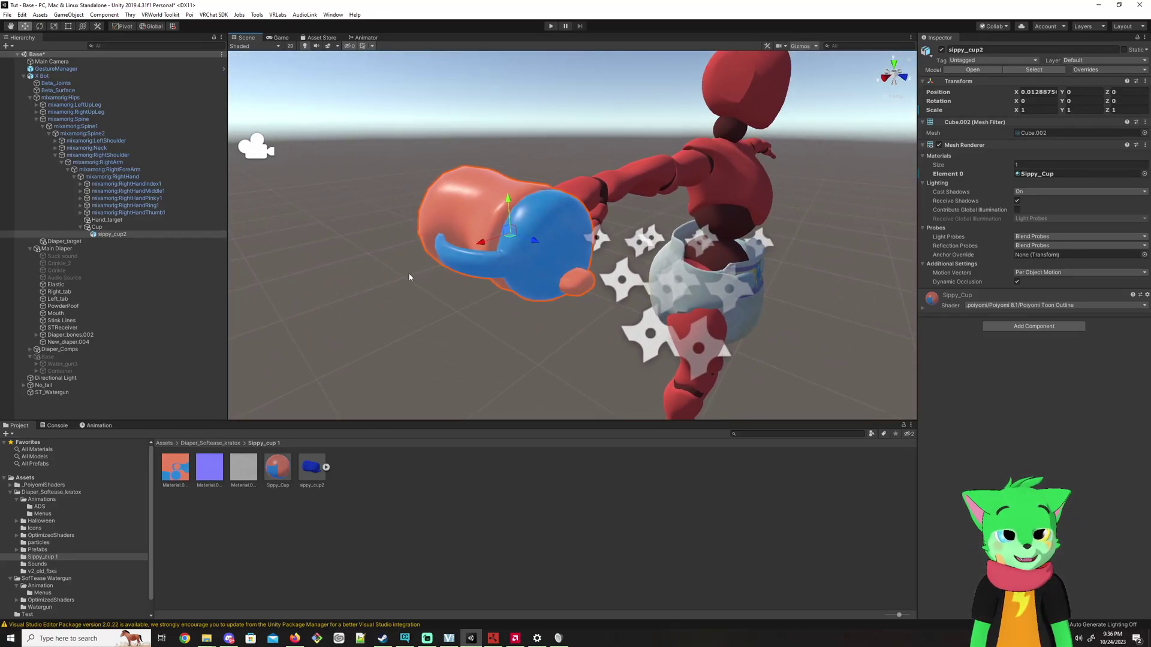
Add a VRC Contact Sender component to the Cup object
{"action": "left_click", "coordinate": [120, 229]}
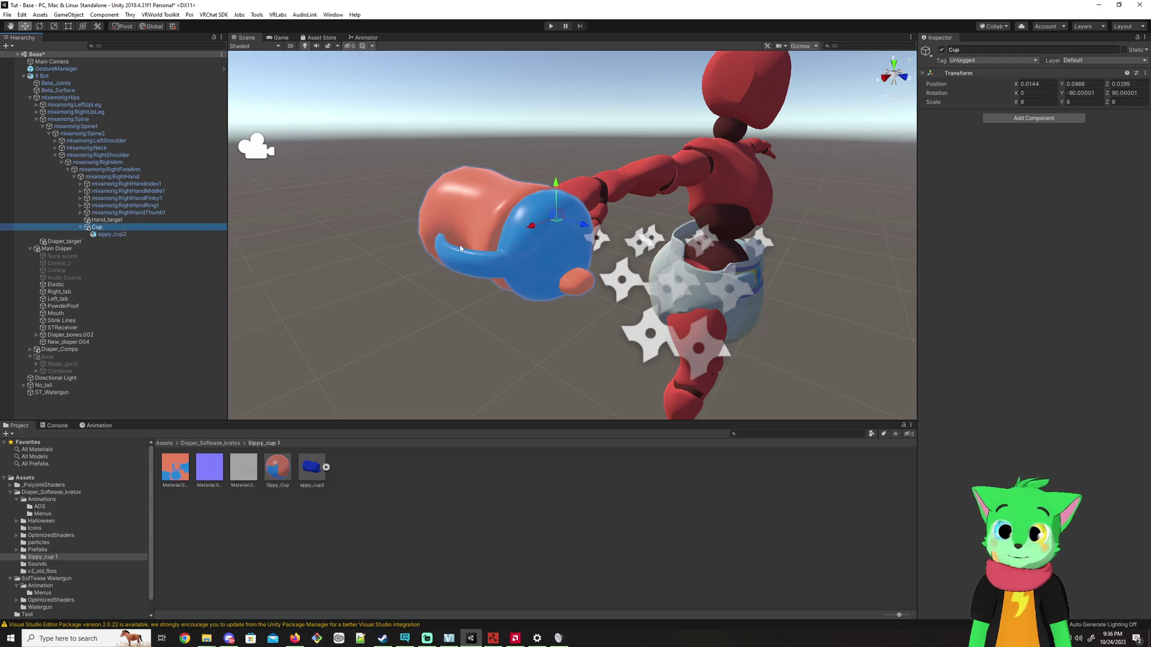
{"action": "left_click", "coordinate": [1033, 118]}
{"action": "type", "text": "cons"}
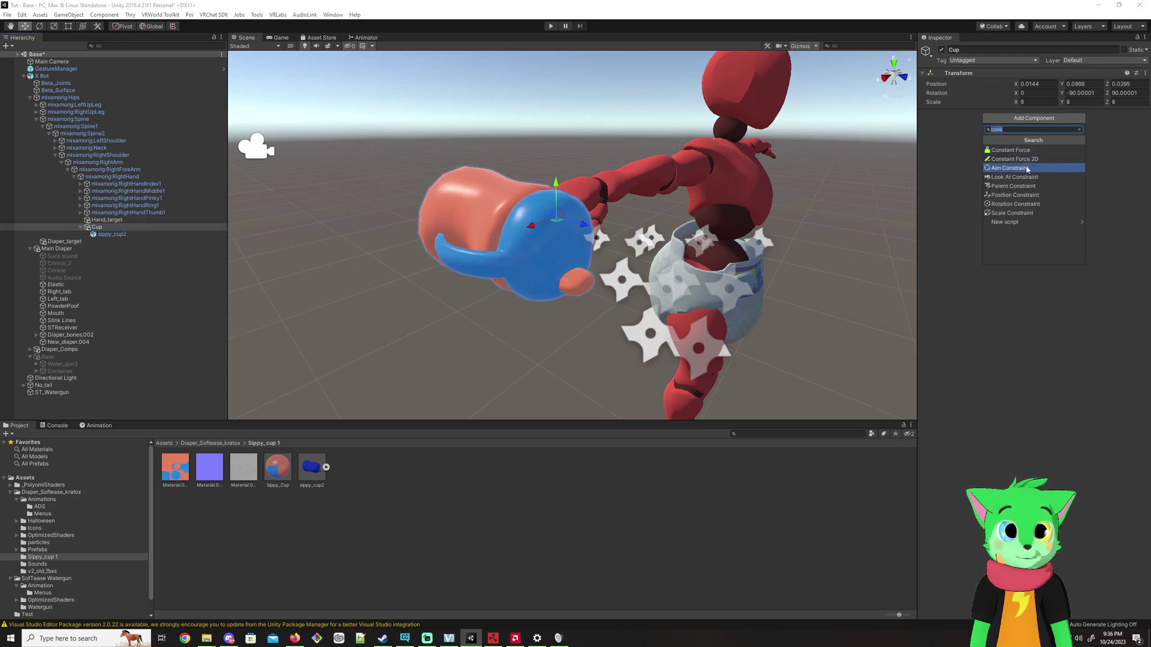
{"action": "type", "text": "vrc"}
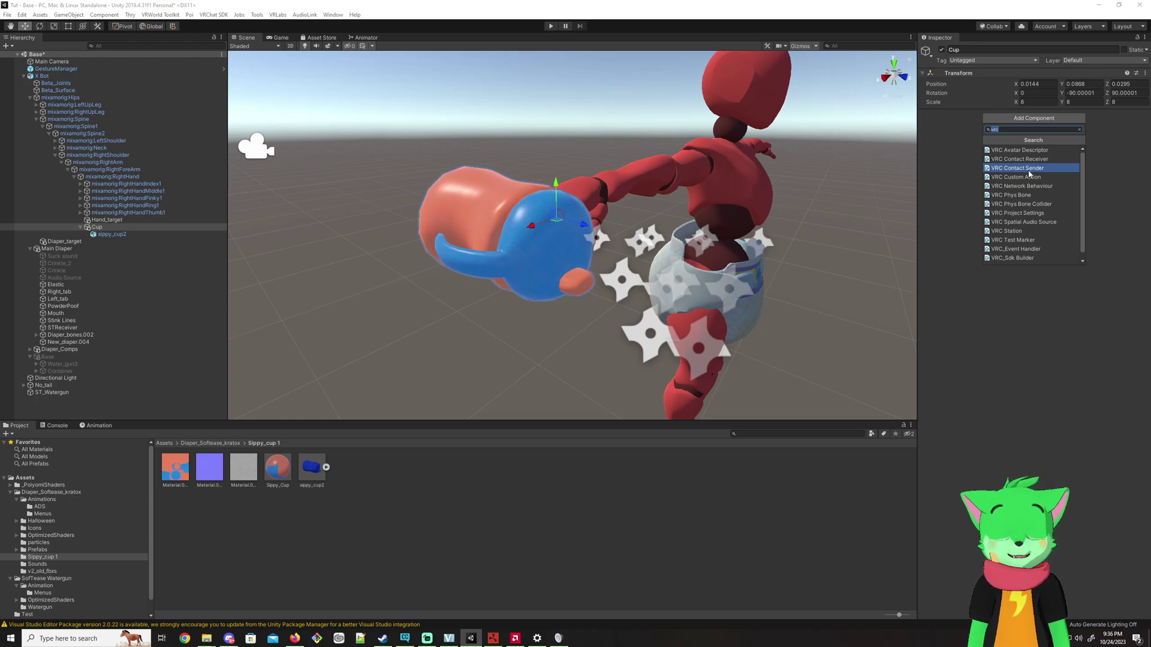
{"action": "type", "text": "sender"}
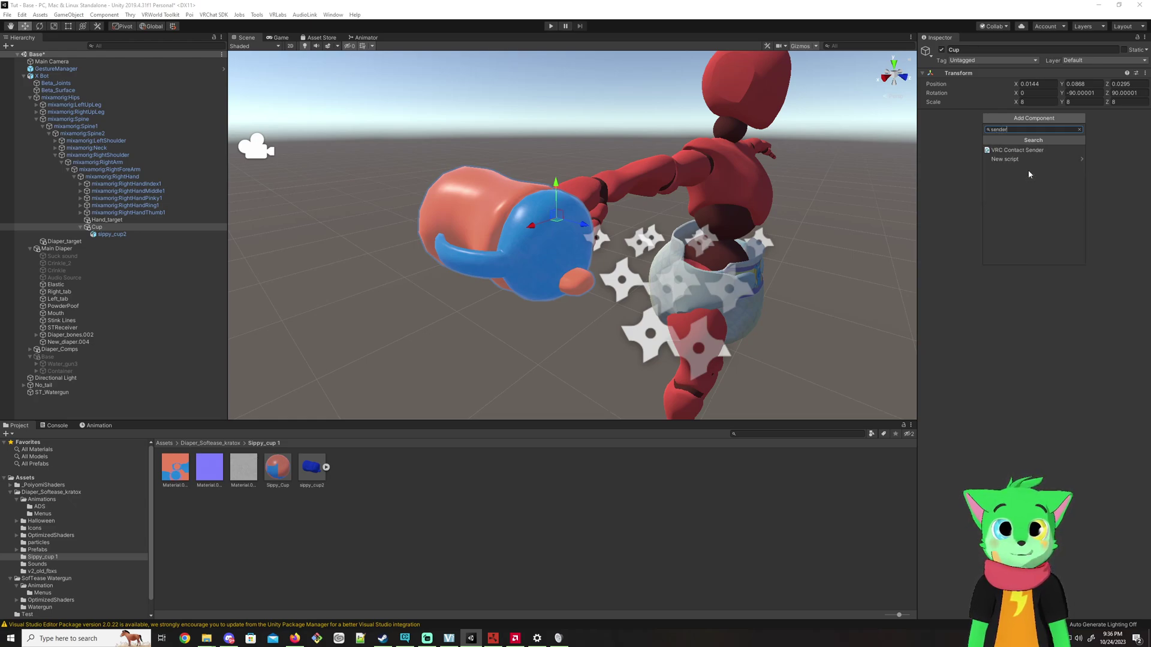
{"action": "left_click", "coordinate": [1017, 150]}
{"action": "left_click_drag", "start_coordinate": [683, 180], "coordinate": [654, 185], "text": "alt"}
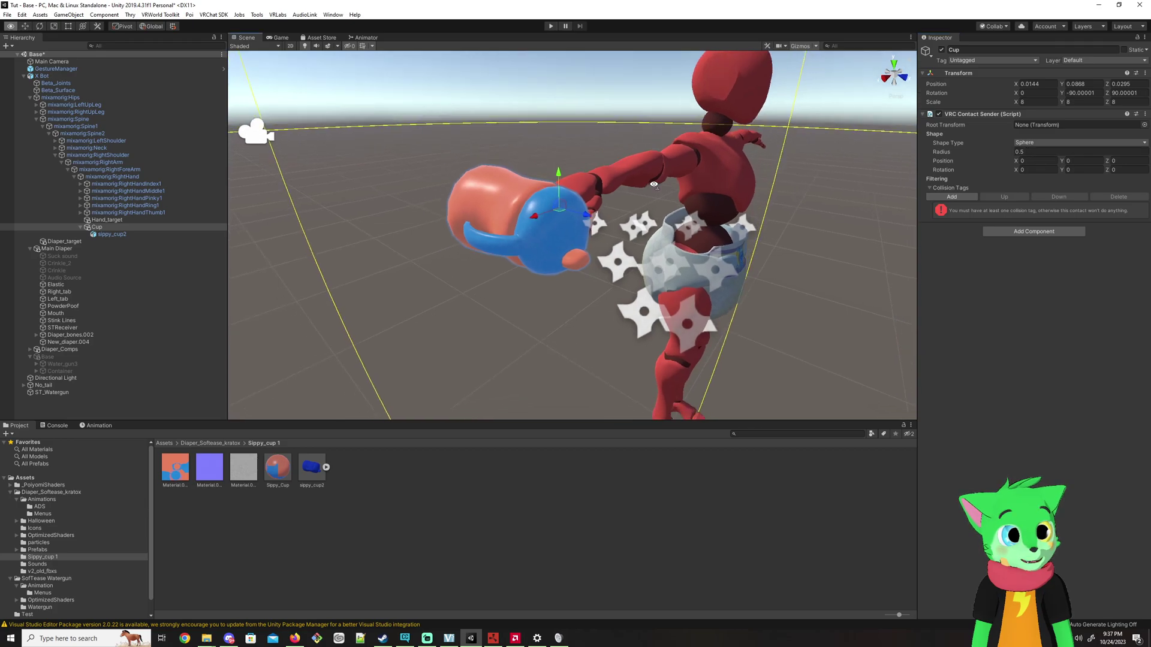
Change the Cup contact sender's shape type to Capsule and set its height to 1
{"action": "scroll", "coordinate": [654, 184], "scroll_direction": "down", "scroll_amount": 5}
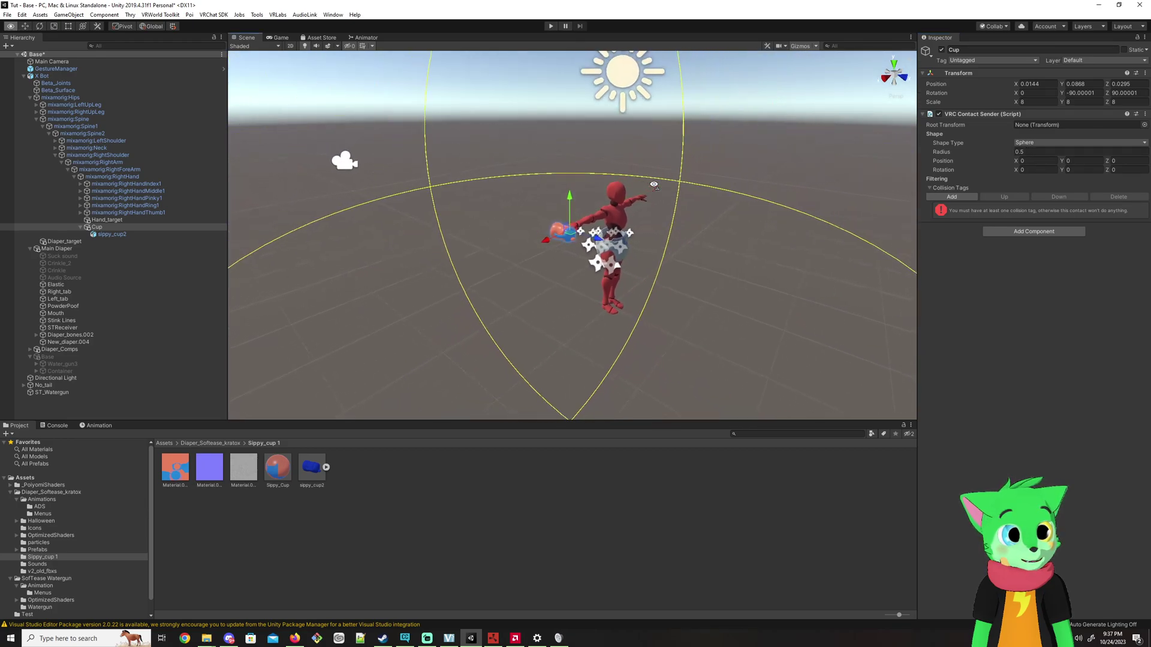
{"action": "left_click", "coordinate": [1031, 143]}
{"action": "left_click", "coordinate": [1037, 162]}
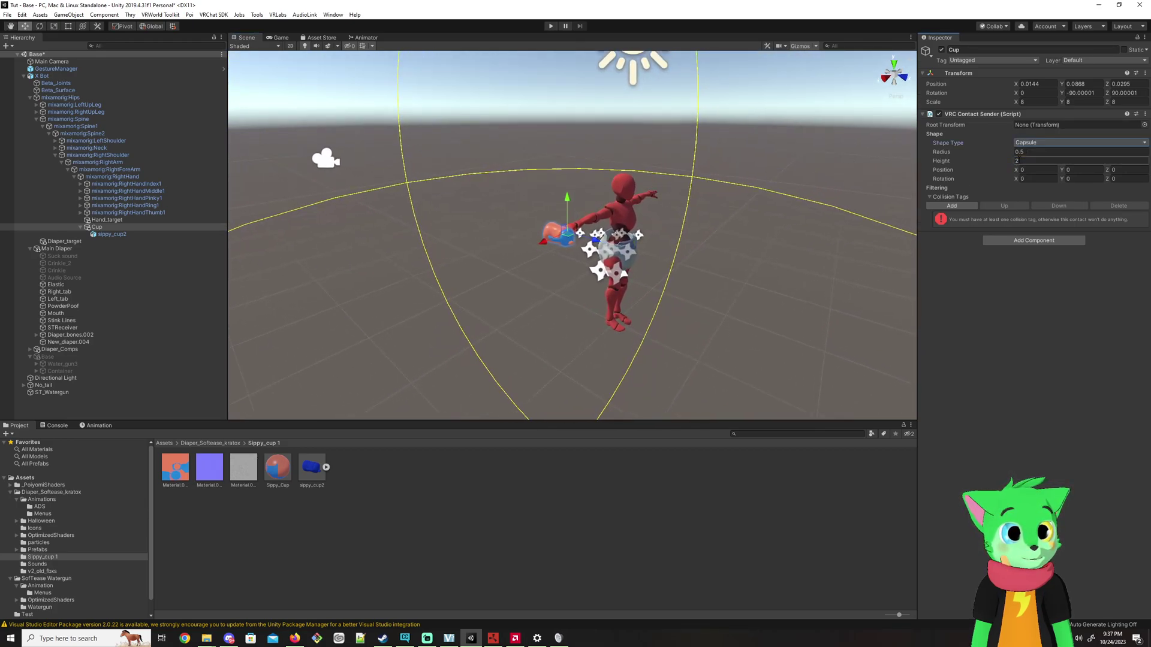
{"action": "key", "text": "BackSpace"}
{"action": "type", "text": "1"}
Set both the radius and the height of the contact sender's capsule to 0.02
{"action": "left_click", "coordinate": [1040, 151]}
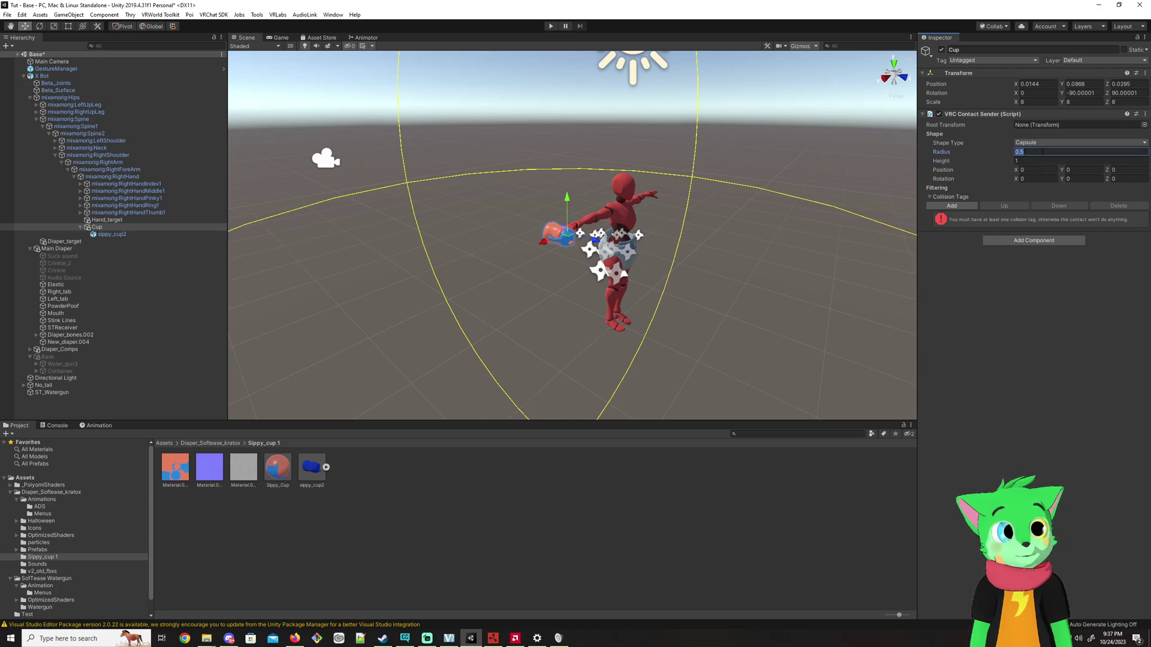
{"action": "type", "text": "01"}
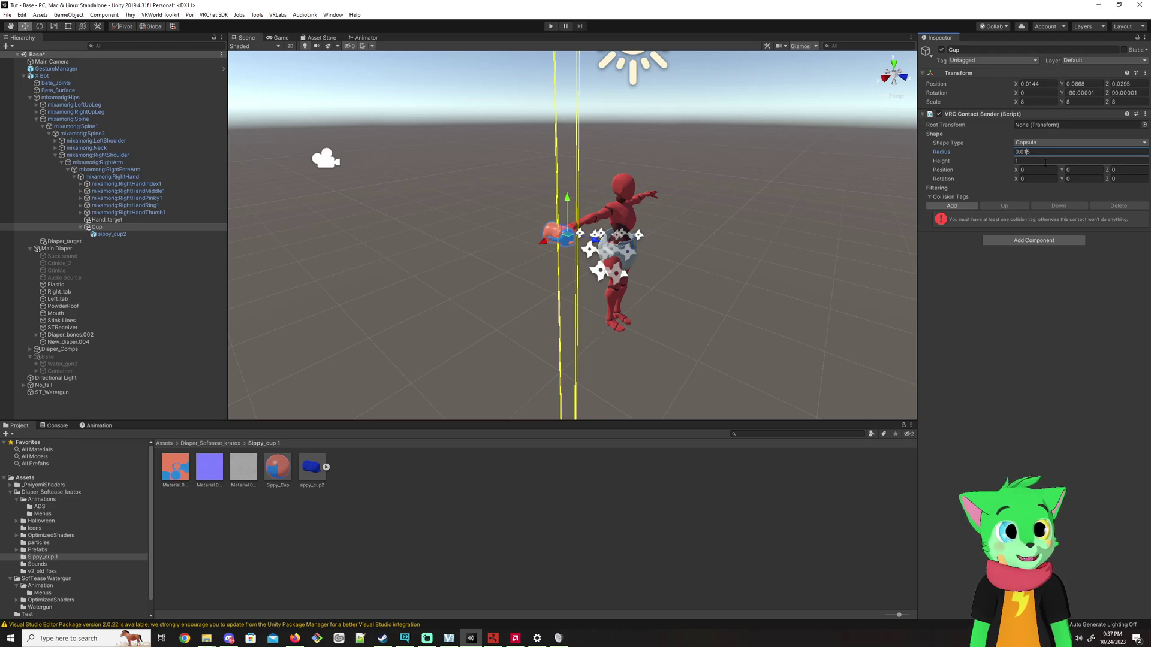
{"action": "key", "text": "BackSpace"}
{"action": "key", "text": "BackSpace"}
{"action": "type", "text": "2"}
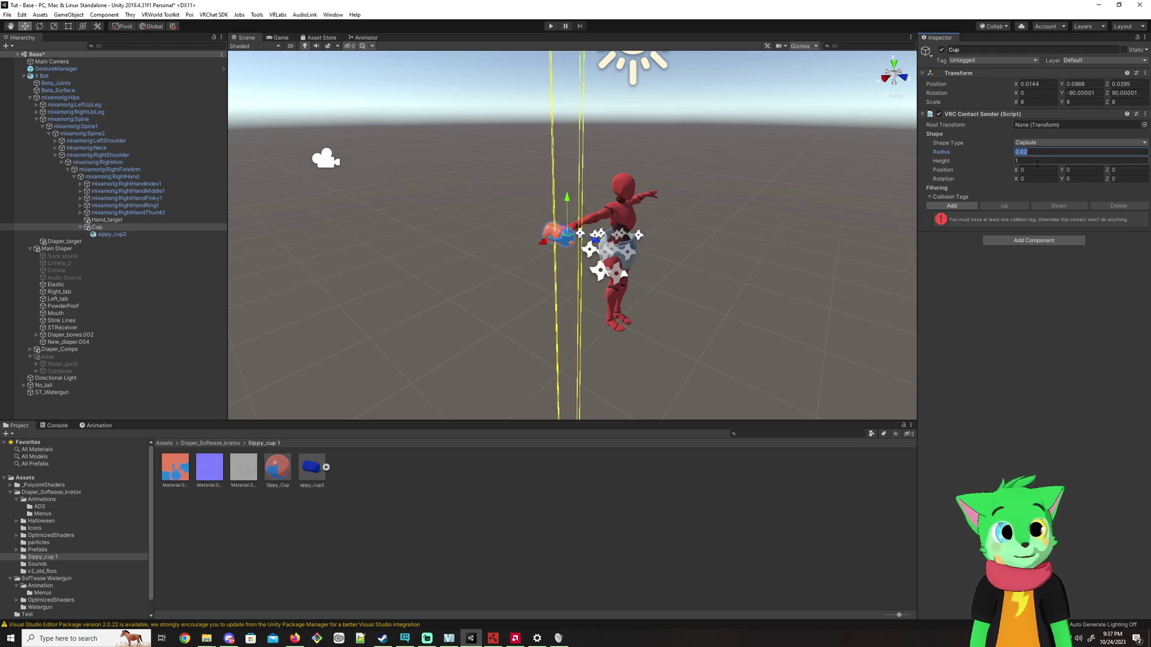
{"action": "left_click", "coordinate": [1037, 161]}
{"action": "type", "text": "0.02"}
{"action": "key", "text": "Return"}
{"action": "key", "text": "f"}
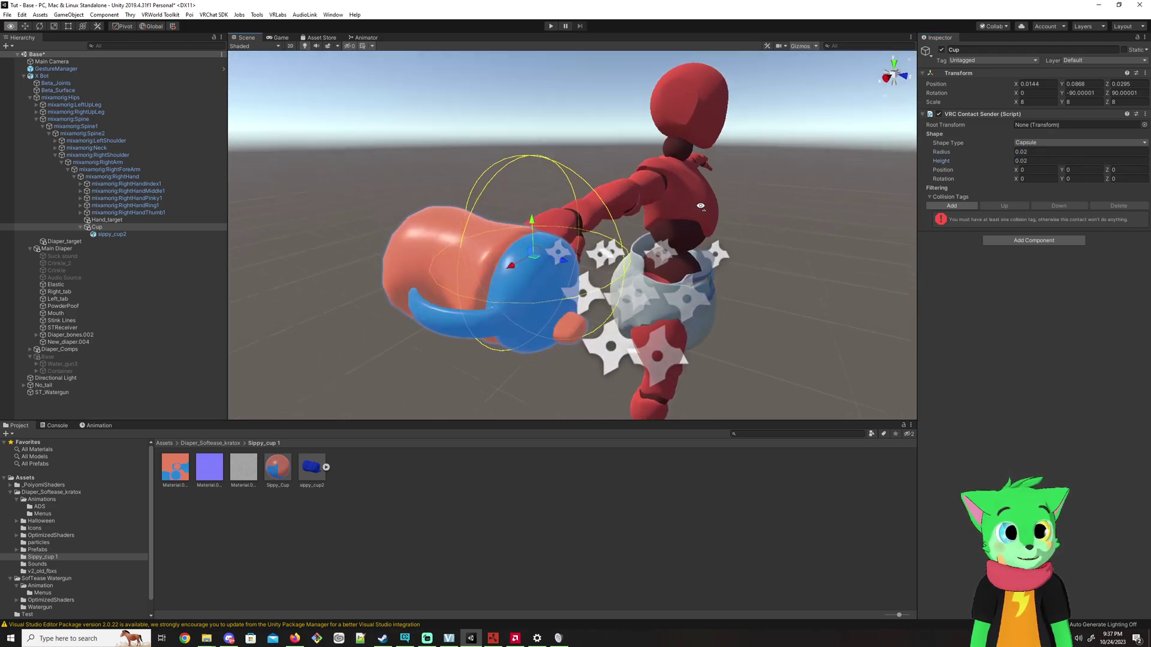
Reduce the contact capsule to a radius of 0.002 and a height of 0.005
{"action": "left_click_drag", "start_coordinate": [702, 206], "coordinate": [1037, 174], "text": "alt"}
{"action": "key", "text": "shift+Tab"}
{"action": "type", "text": "0"}
{"action": "left_click", "coordinate": [1026, 162]}
{"action": "type", "text": "05"}
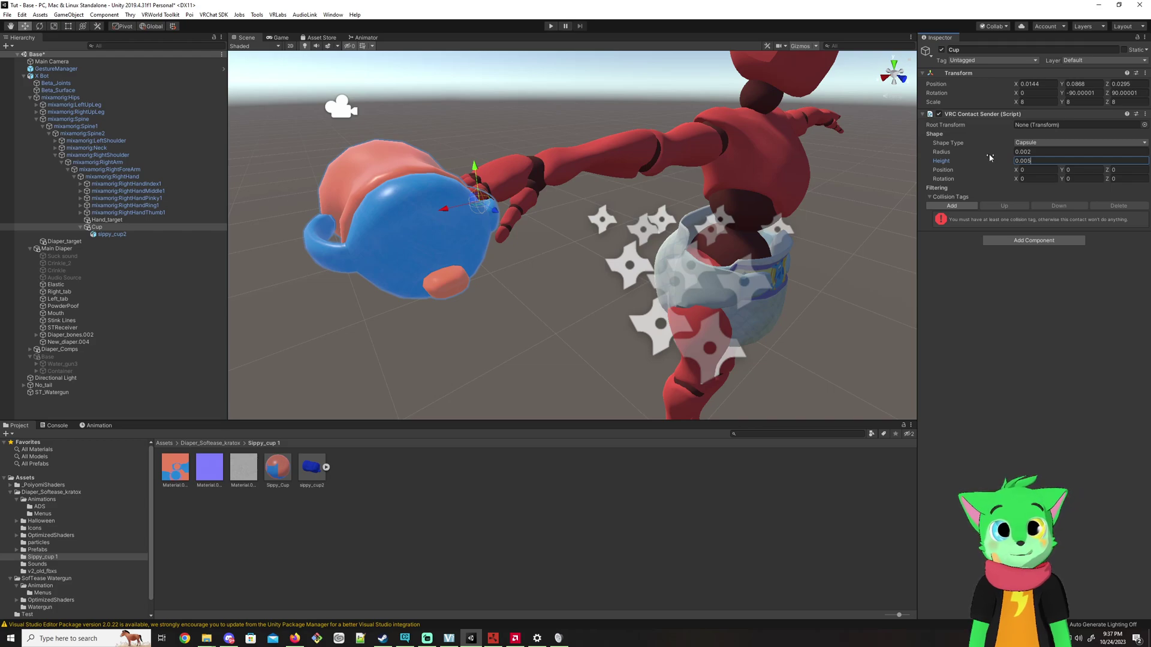
Rotate the contact capsule to X 90, with Y and Z rotation at 0
{"action": "left_click", "coordinate": [1068, 179]}
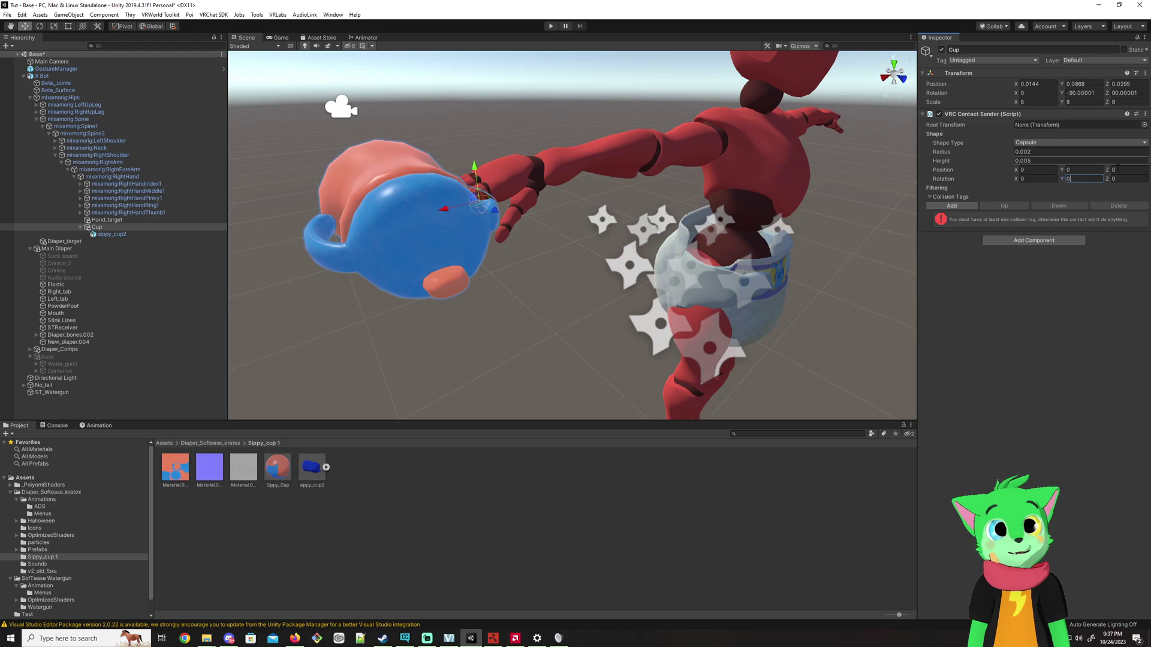
{"action": "key", "text": "Tab"}
{"action": "type", "text": "90"}
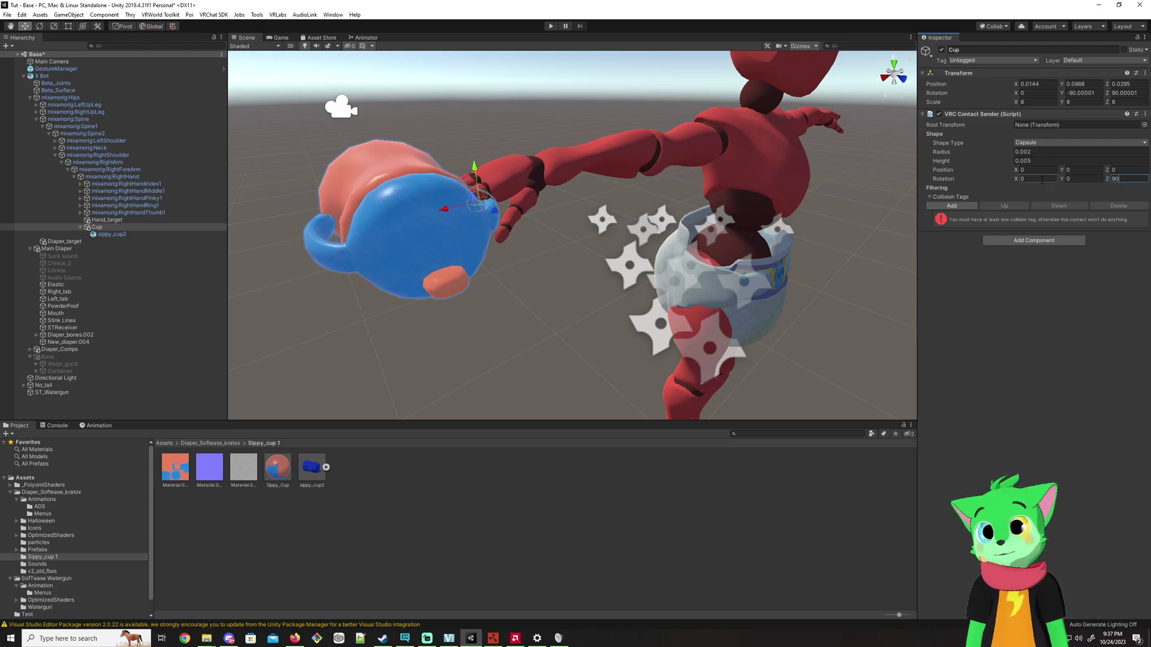
{"action": "left_click", "coordinate": [1034, 178]}
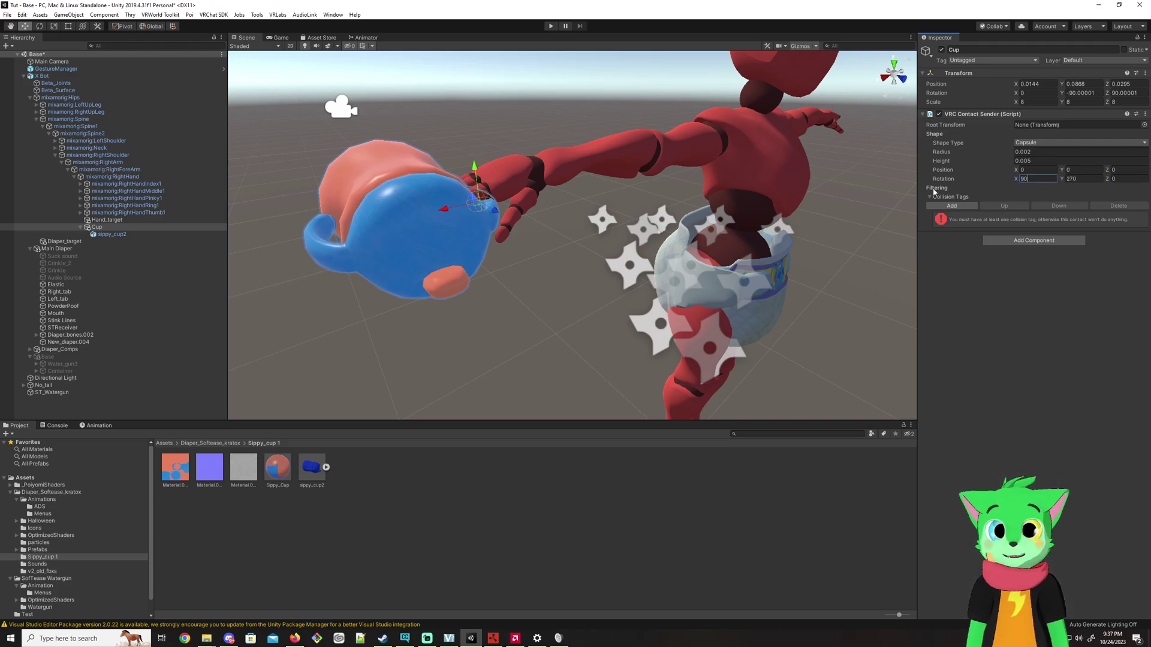
{"action": "left_click", "coordinate": [1094, 179]}
{"action": "type", "text": "0"}
Offset the contact capsule from the Cup origin by setting its shape position X to 0.01
{"action": "right_click_drag", "start_coordinate": [485, 228], "coordinate": [542, 231]}
{"action": "left_click", "coordinate": [1021, 172]}
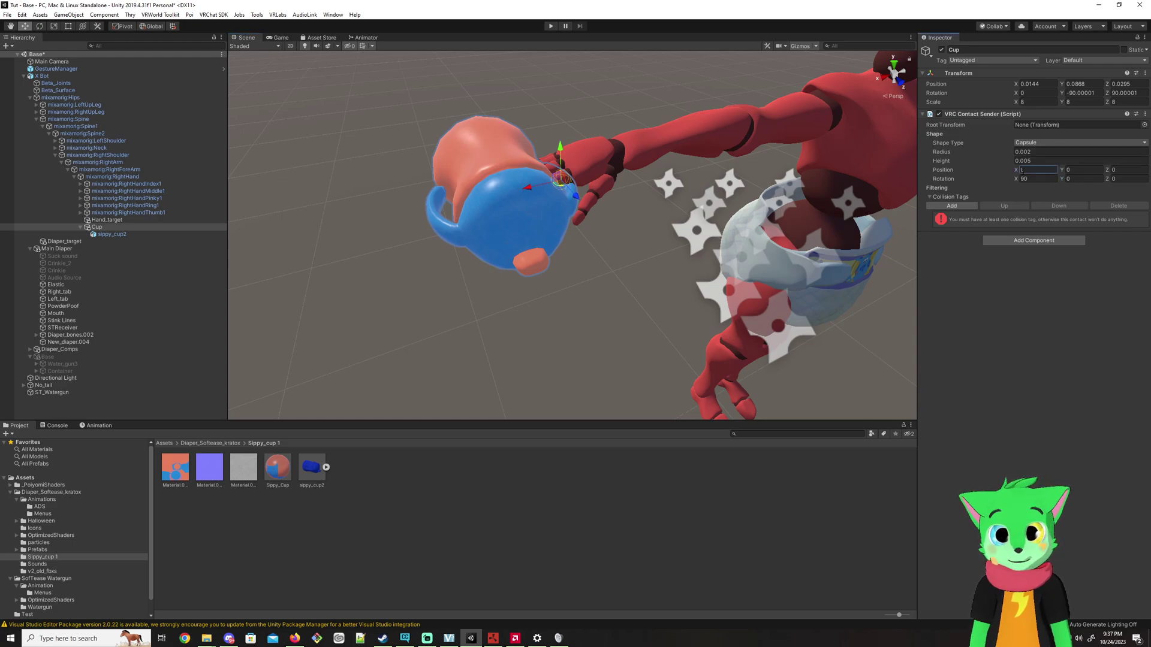
{"action": "type", "text": "0.08"}
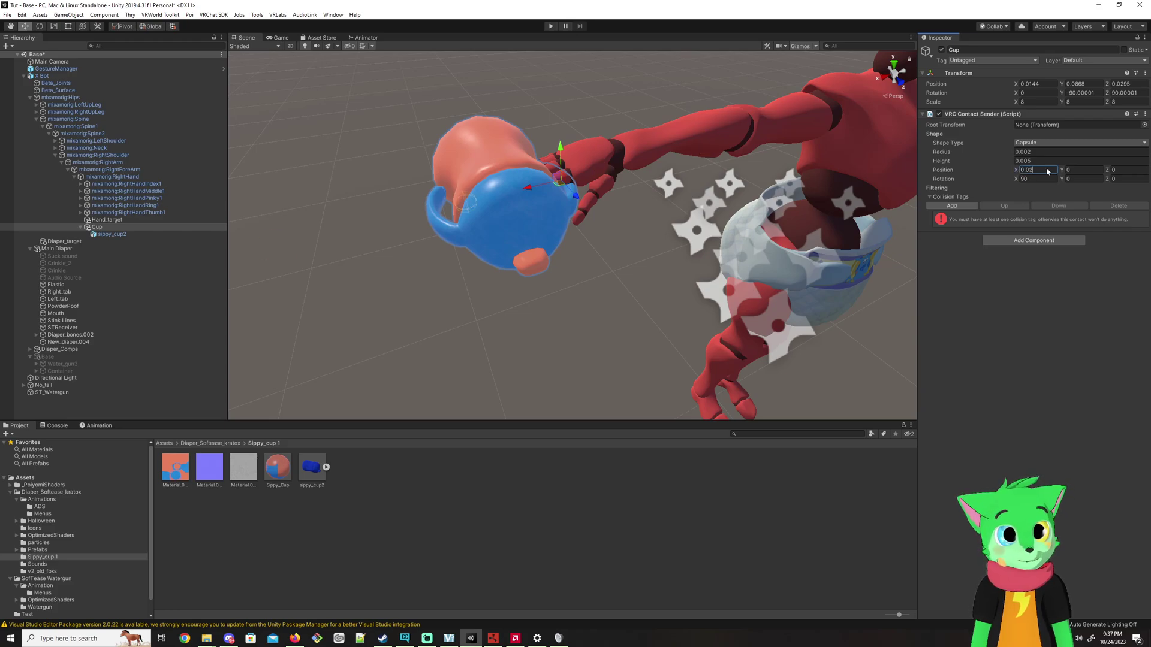
{"action": "key", "text": "BackSpace"}
{"action": "type", "text": "1"}
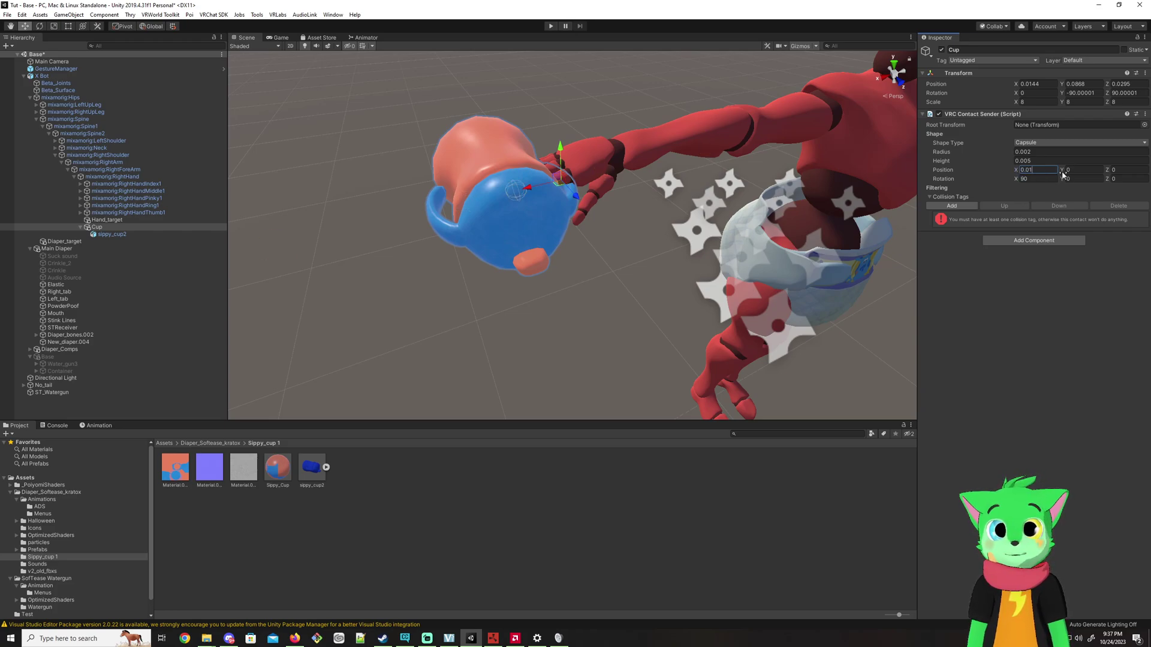
Shift the contact capsule toward the cup's spout by setting its shape position Z to 0.02
{"action": "left_click", "coordinate": [1090, 172]}
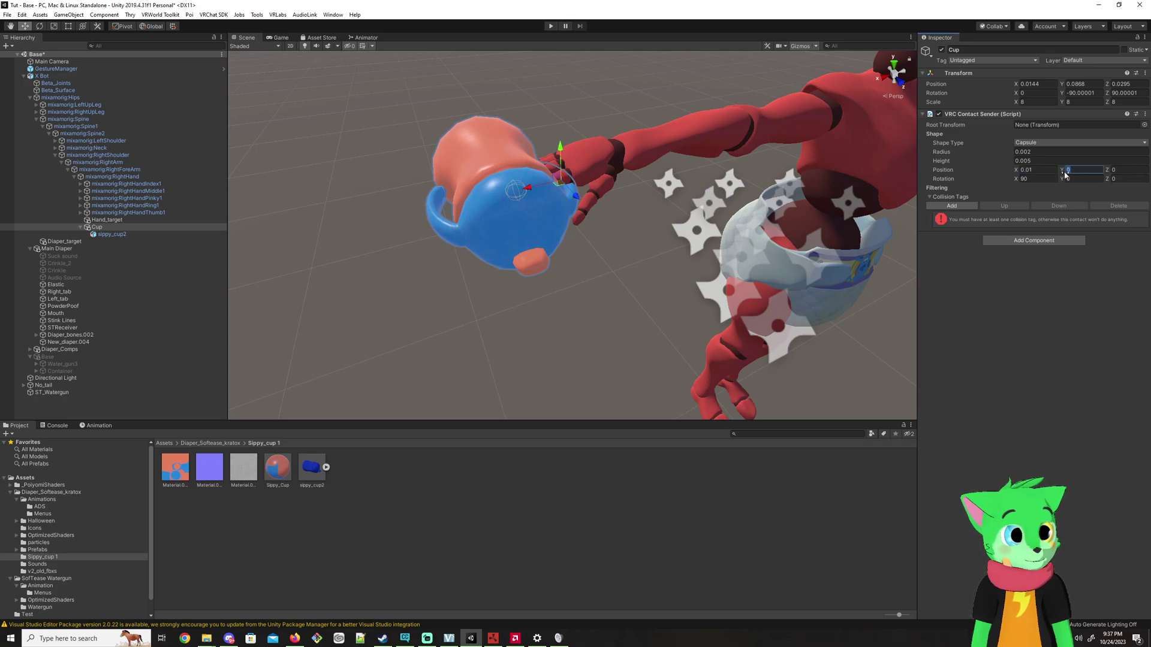
{"action": "key", "text": "Tab"}
{"action": "type", "text": "0.01"}
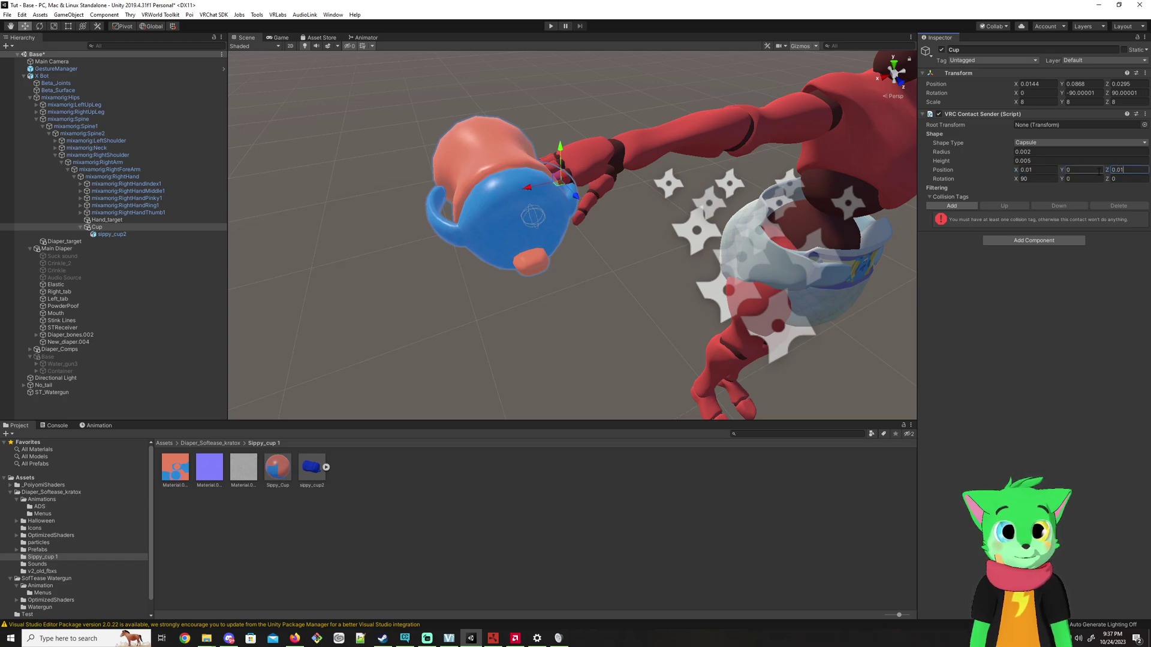
{"action": "key", "text": "BackSpace"}
{"action": "type", "text": "5"}
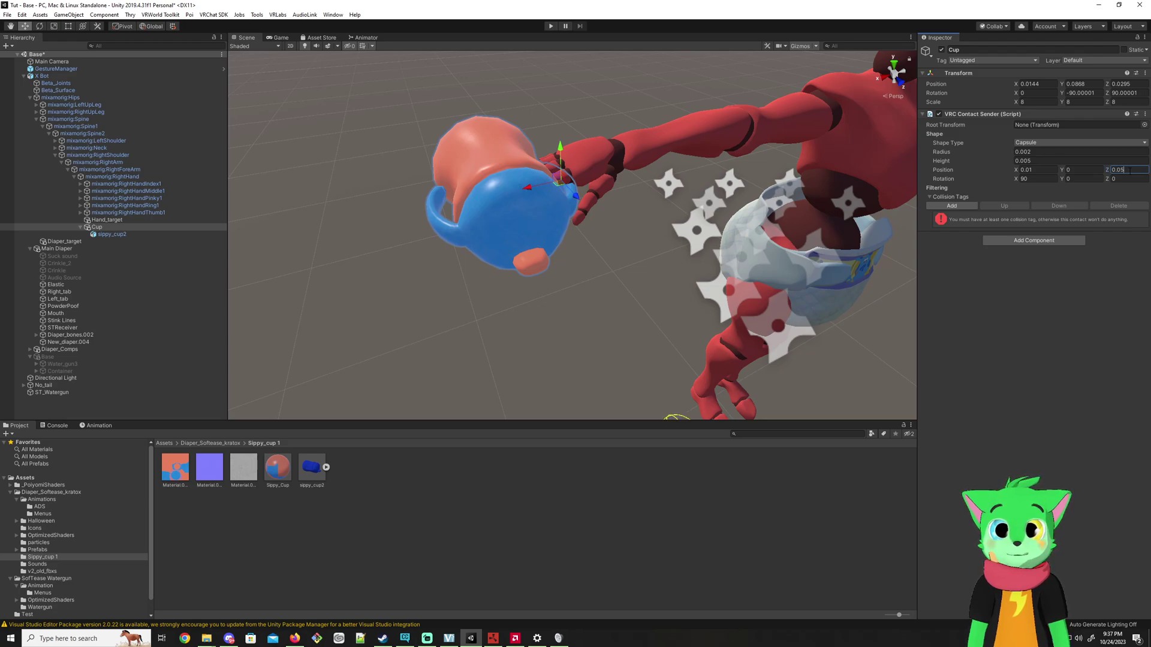
{"action": "key", "text": "BackSpace"}
{"action": "type", "text": "4"}
{"action": "key", "text": "BackSpace"}
{"action": "type", "text": "3"}
{"action": "key", "text": "BackSpace"}
{"action": "type", "text": "2"}
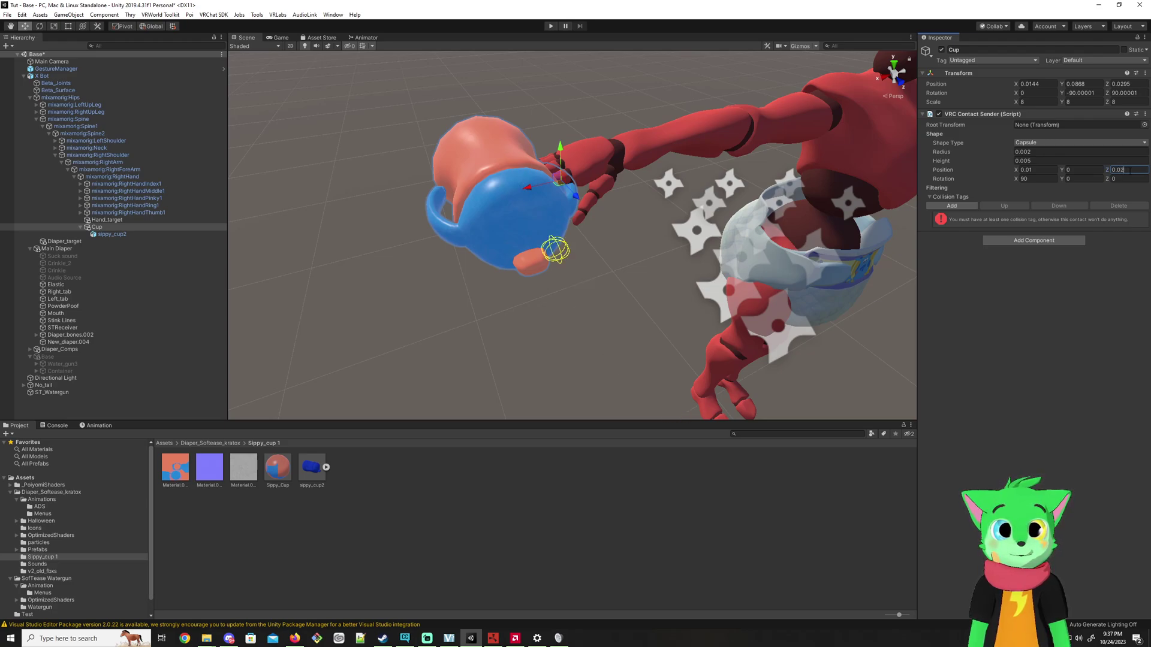
Lower the contact capsule to the spout's height by setting its shape position Y to -0.005
{"action": "right_click_drag", "start_coordinate": [696, 215], "coordinate": [636, 111]}
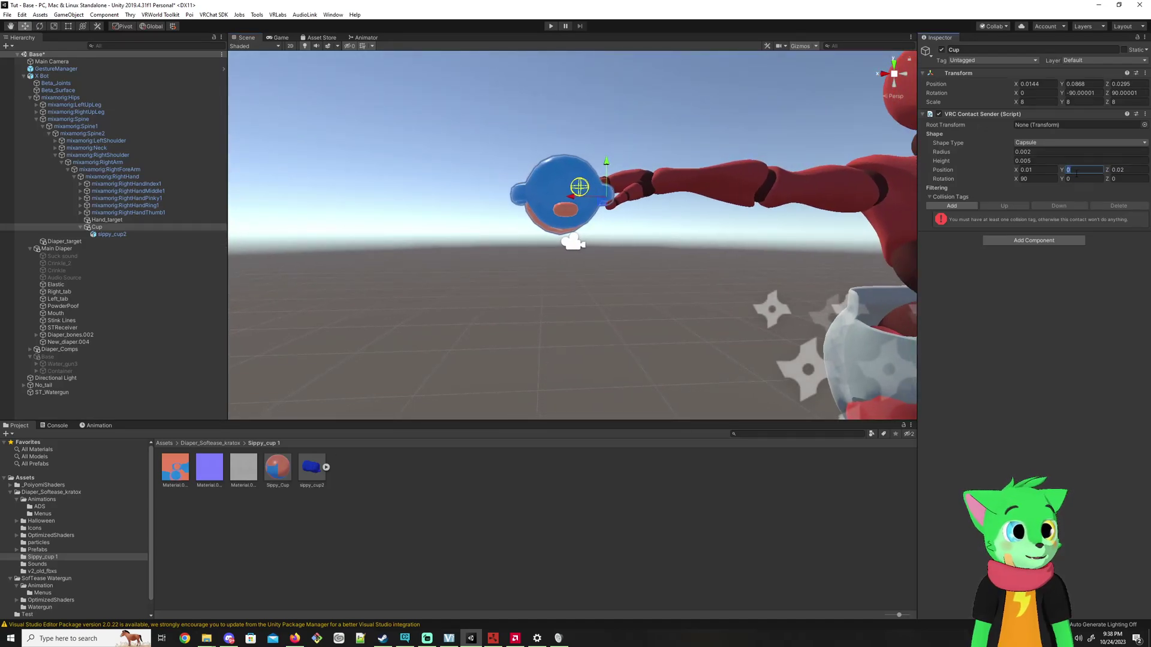
{"action": "type", "text": "0.01"}
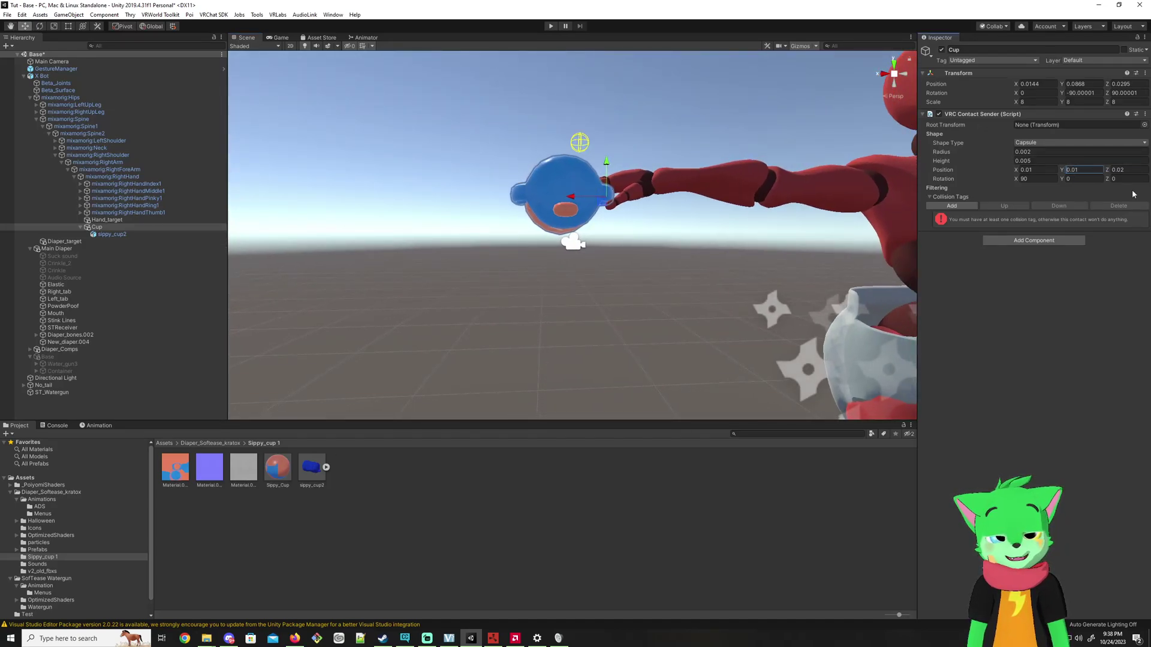
{"action": "type", "text": "-"}
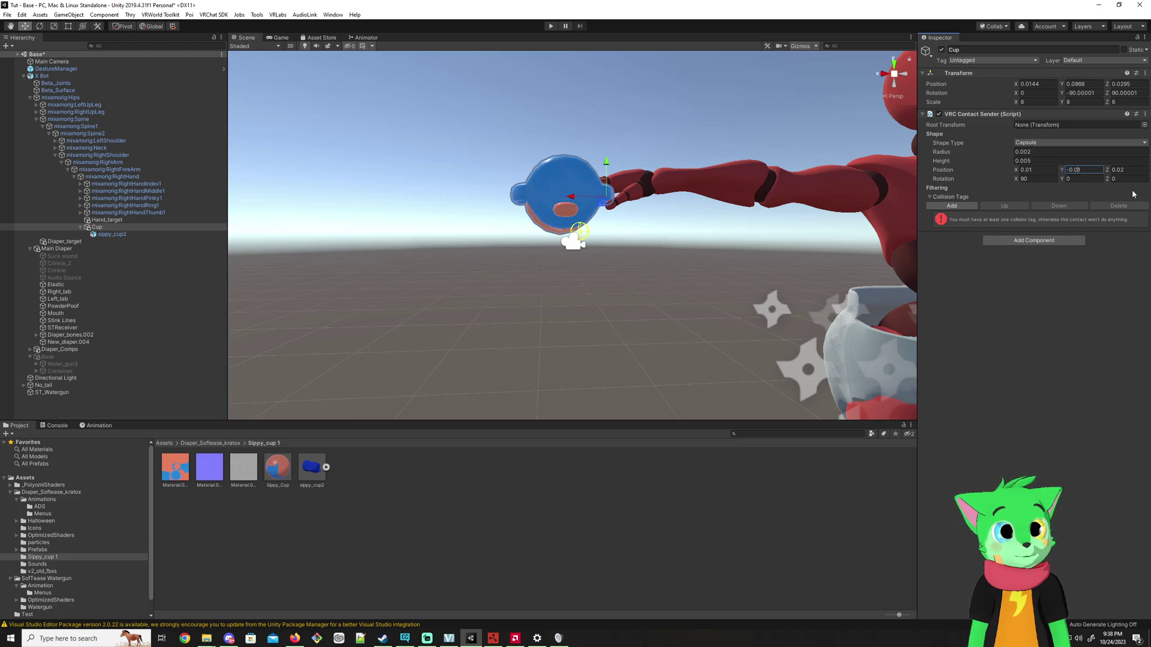
{"action": "type", "text": "0"}
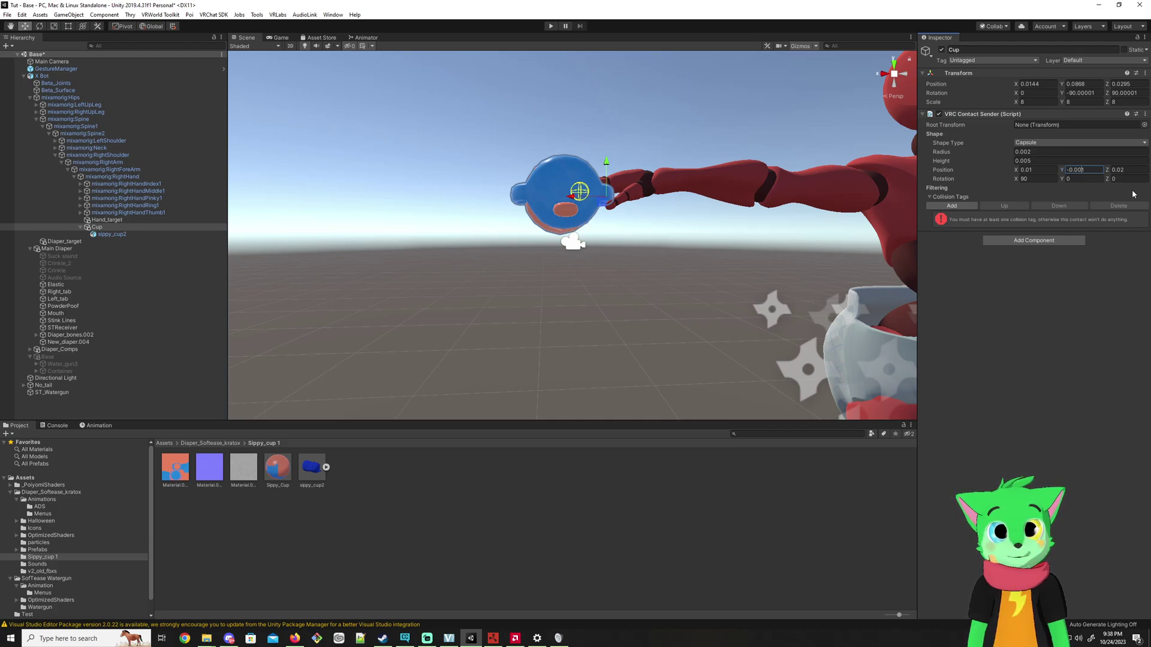
{"action": "key", "text": "BackSpace"}
{"action": "type", "text": "5"}
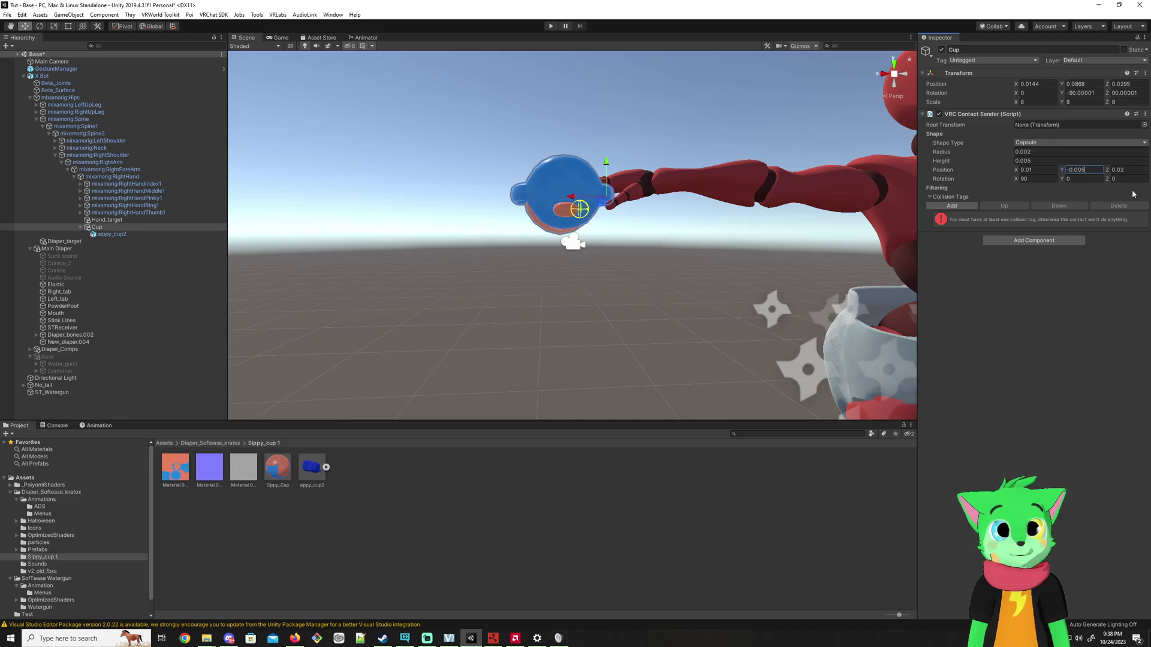
Center the contact capsule sideways on the spout by setting its shape position X to 0.0135
{"action": "left_click_drag", "start_coordinate": [637, 211], "coordinate": [596, 255], "text": "alt"}
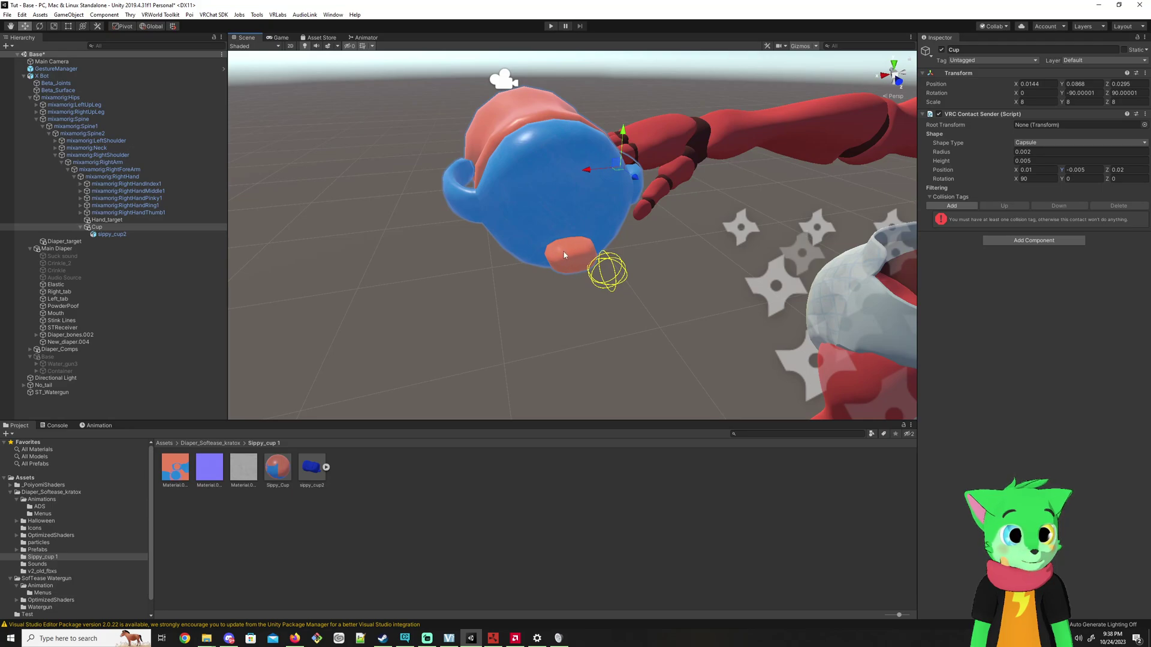
{"action": "left_click", "coordinate": [1031, 169]}
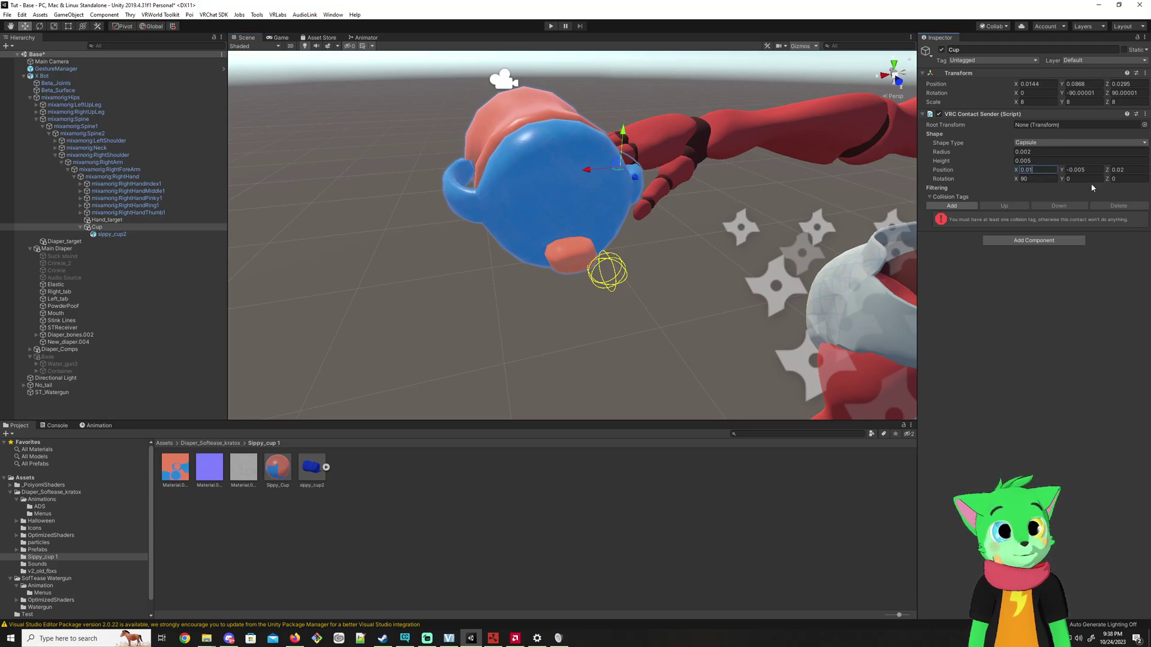
{"action": "type", "text": "0.02"}
{"action": "key", "text": "BackSpace"}
{"action": "type", "text": "1"}
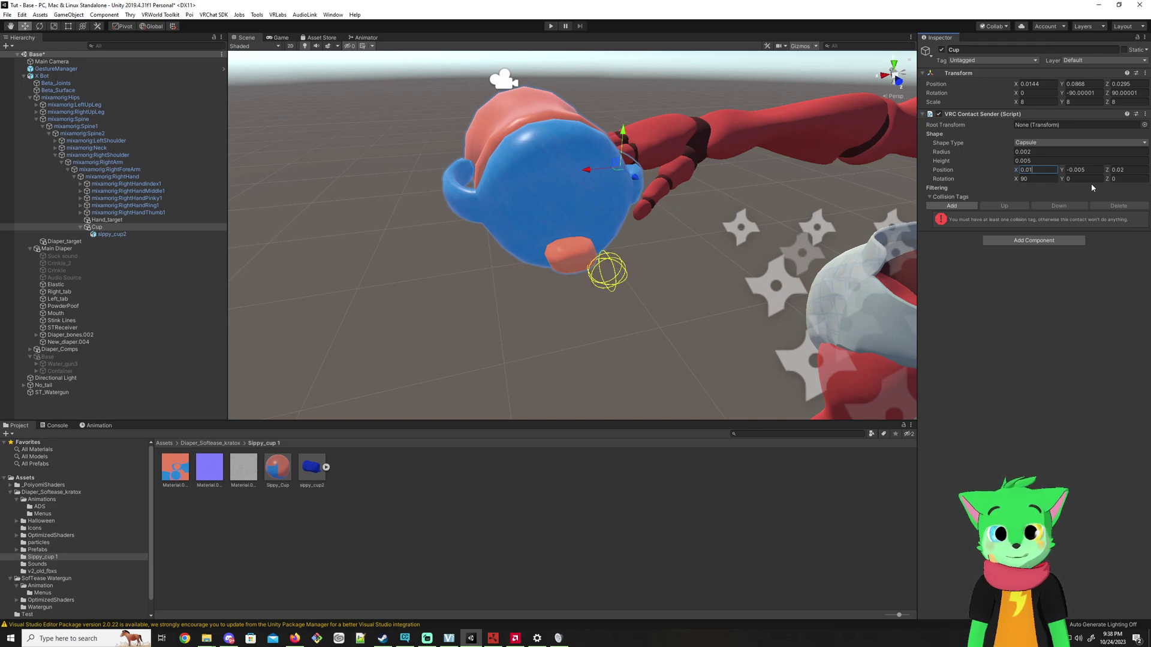
{"action": "type", "text": "5"}
{"action": "key", "text": "BackSpace"}
{"action": "type", "text": "25"}
{"action": "key", "text": "BackSpace"}
{"action": "key", "text": "BackSpace"}
{"action": "type", "text": "35"}
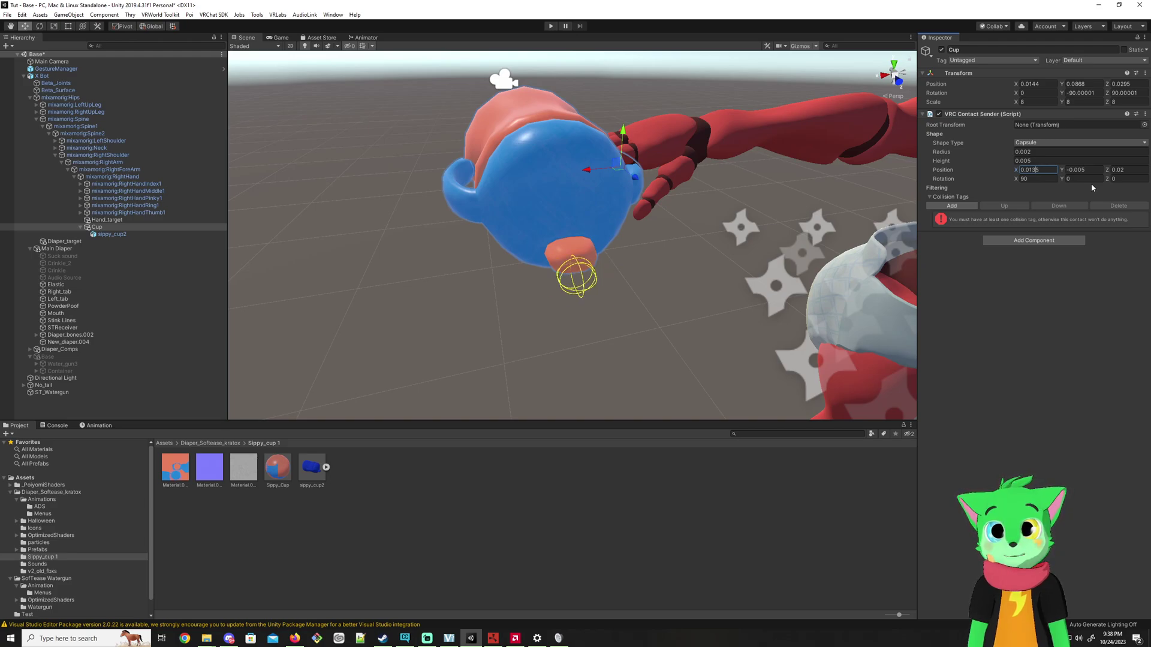
Raise the contact capsule slightly by setting its shape position Y to -0.003
{"action": "key", "text": "Tab"}
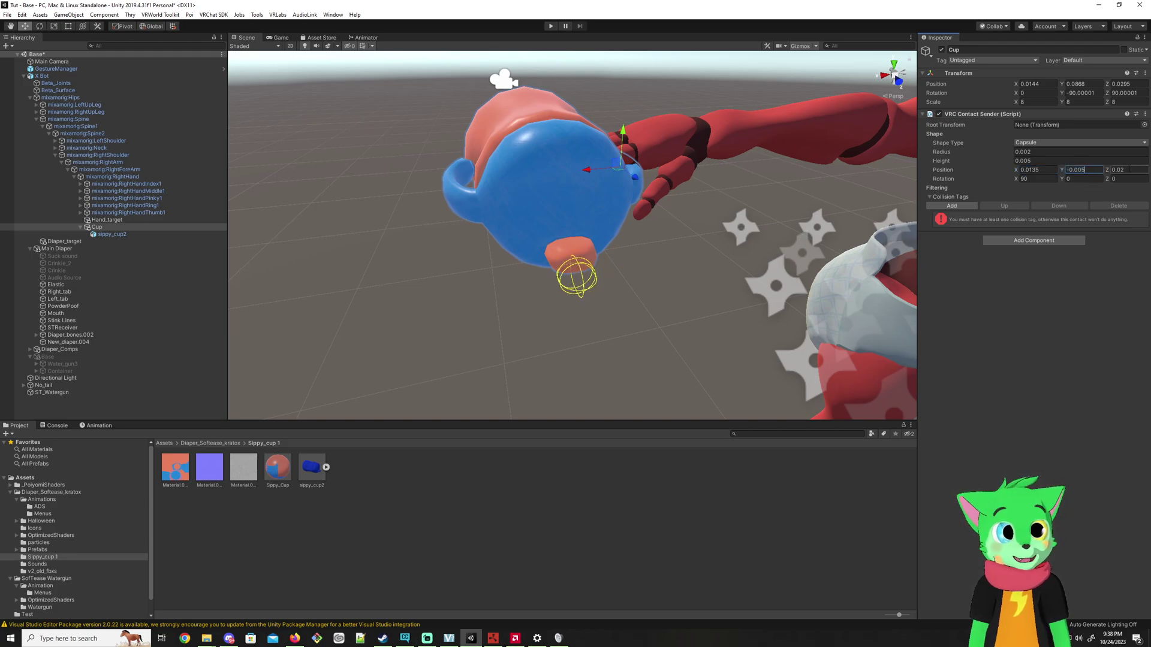
{"action": "key", "text": "BackSpace"}
{"action": "type", "text": "3"}
Pull the contact capsule back to the spout's tip by setting its shape position Z to 0.017
{"action": "left_click_drag", "start_coordinate": [755, 240], "coordinate": [779, 198], "text": "alt"}
{"action": "left_click", "coordinate": [1131, 171]}
{"action": "key", "text": "BackSpace"}
{"action": "type", "text": "1"}
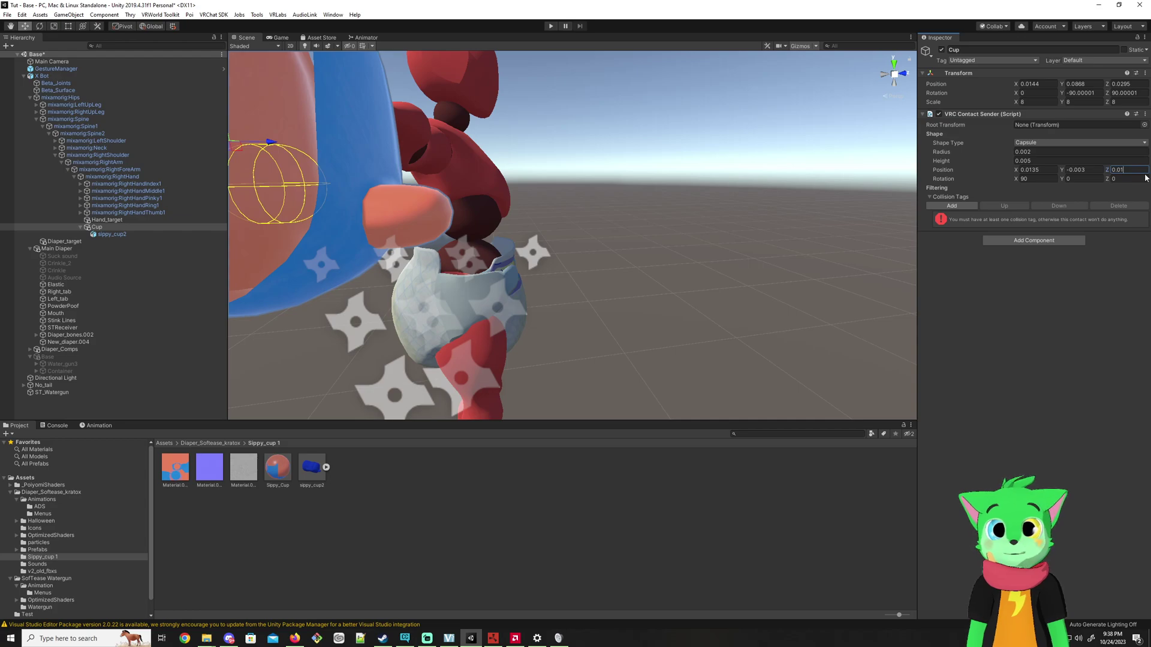
{"action": "type", "text": "5"}
{"action": "key", "text": "BackSpace"}
{"action": "type", "text": "7"}
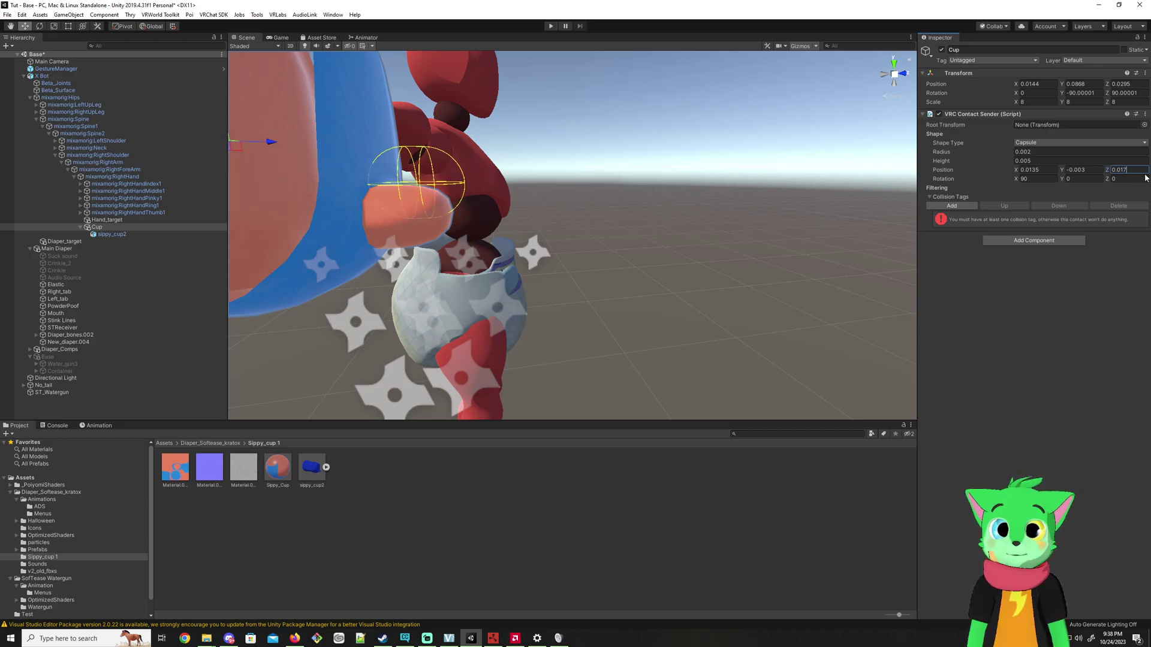
Align the contact capsule vertically with the spout's tip using a shape position Y of -0.005
{"action": "left_click", "coordinate": [1085, 170]}
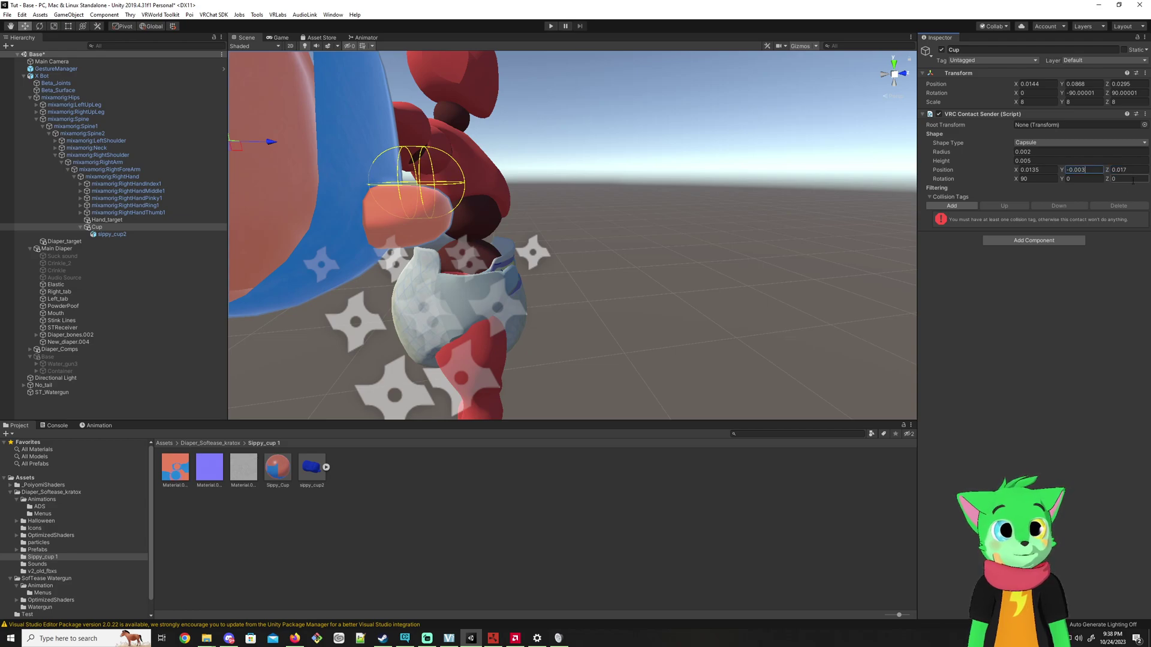
{"action": "key", "text": "BackSpace"}
{"action": "type", "text": "2"}
{"action": "key", "text": "BackSpace"}
{"action": "type", "text": "35"}
{"action": "key", "text": "BackSpace"}
{"action": "key", "text": "BackSpace"}
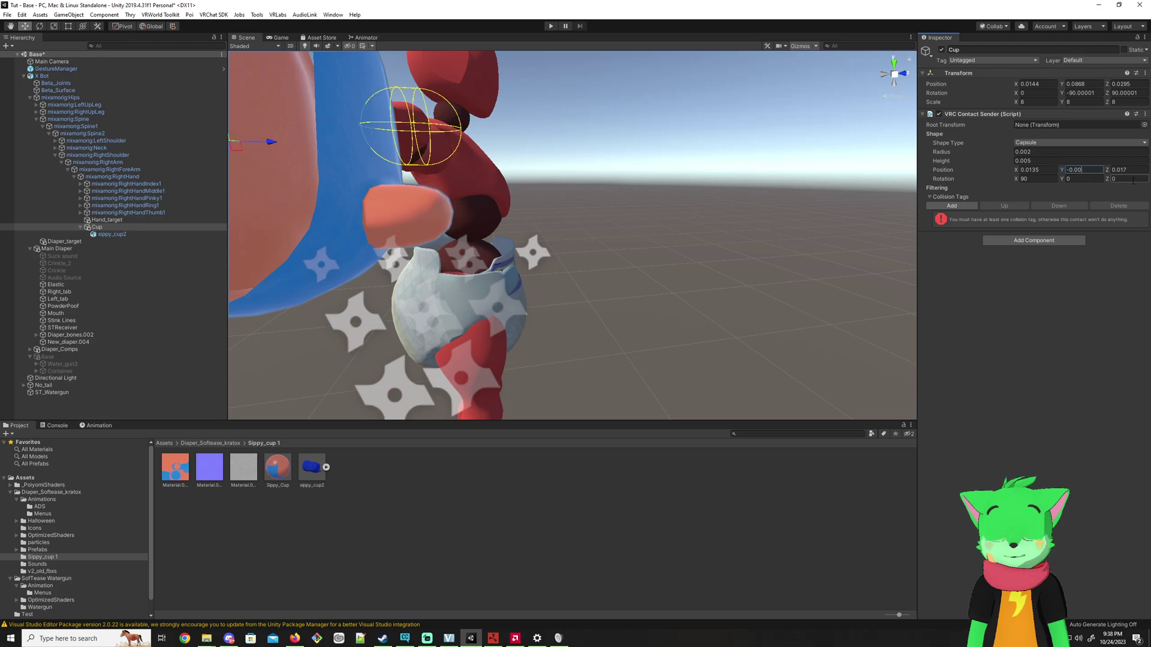
{"action": "type", "text": "45"}
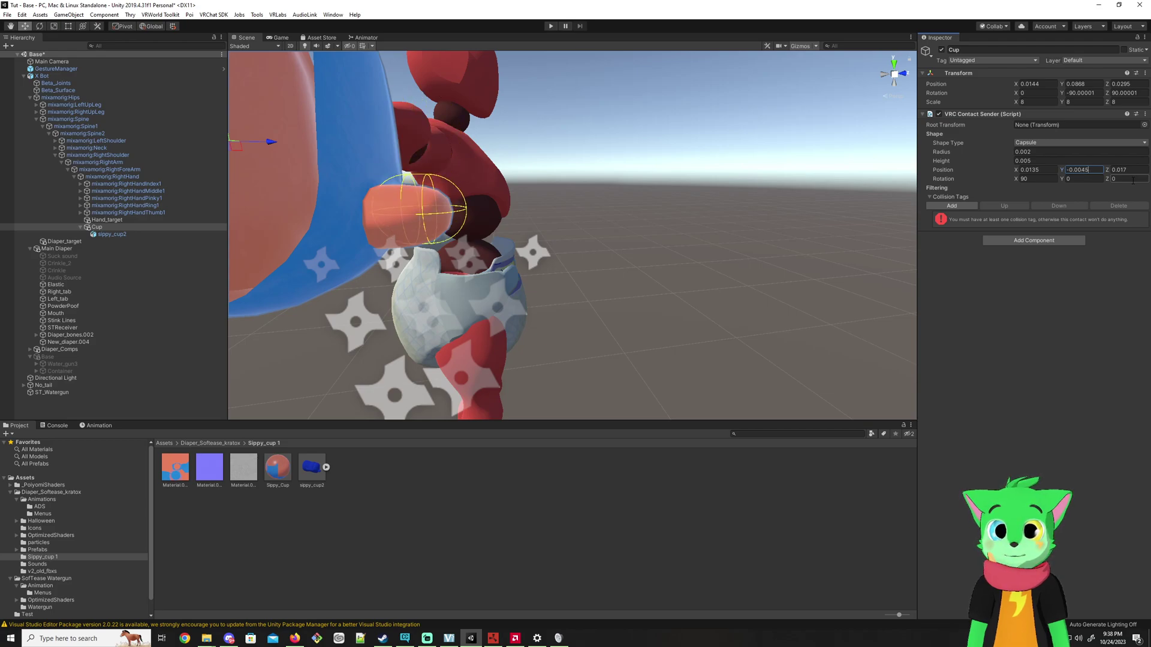
{"action": "key", "text": "BackSpace"}
{"action": "key", "text": "BackSpace"}
{"action": "type", "text": "5"}
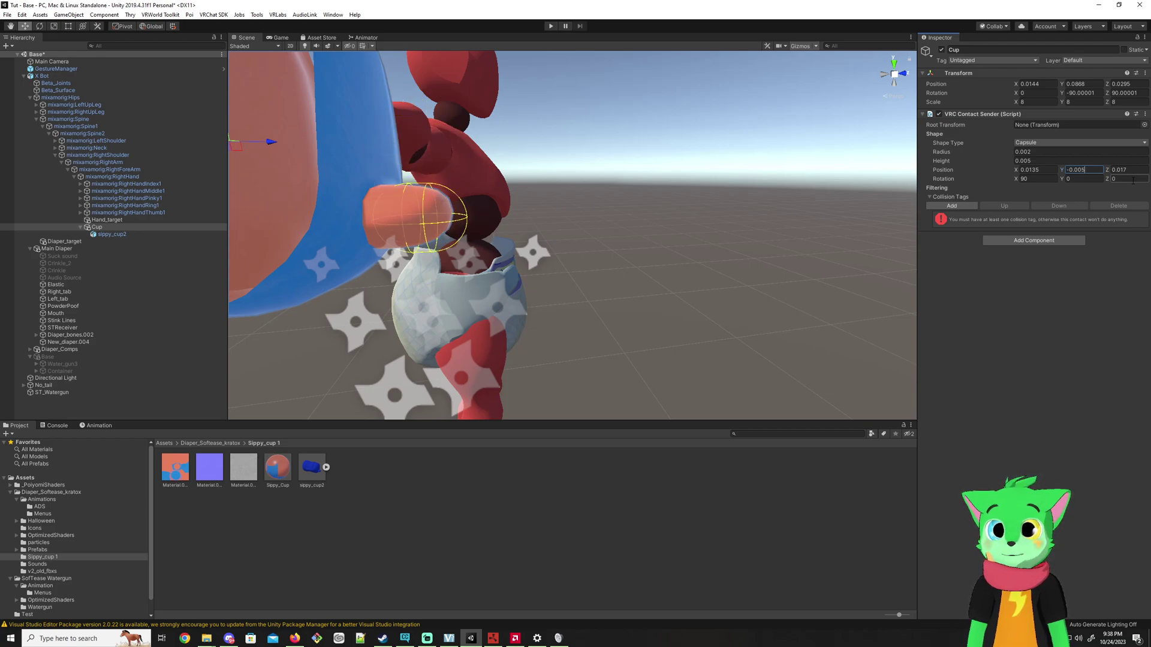
Enlarge the contact capsule around the spout by setting its radius to 0.005
{"action": "right_click_drag", "start_coordinate": [569, 252], "coordinate": [498, 223]}
{"action": "key", "text": "f"}
{"action": "left_click", "coordinate": [1033, 152]}
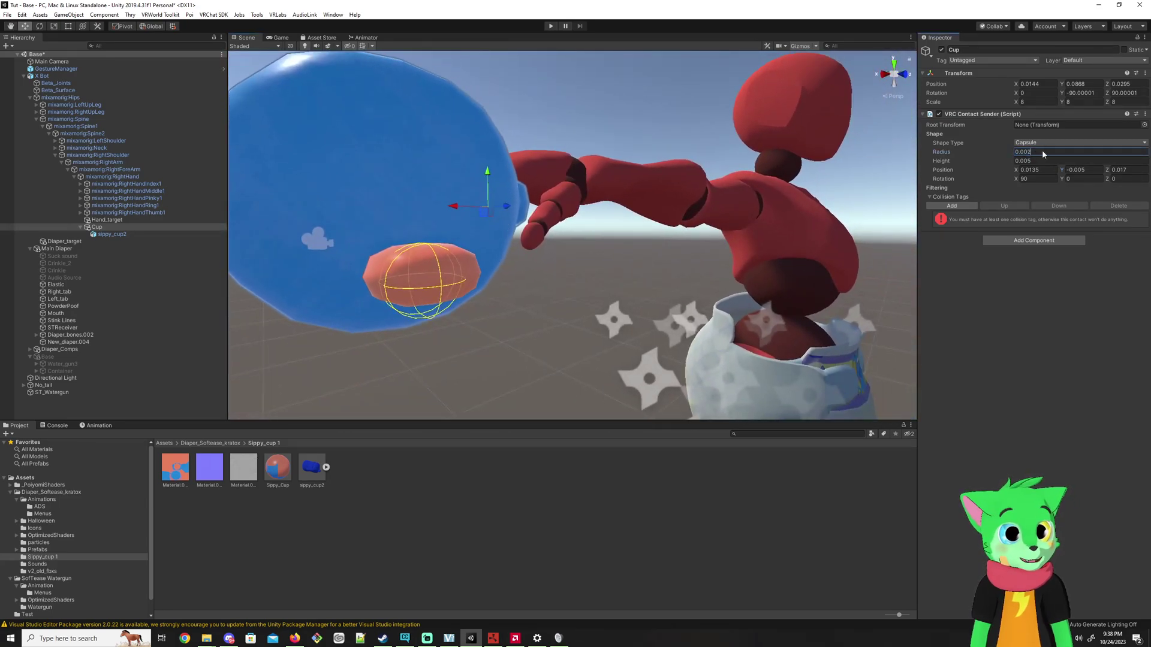
{"action": "key", "text": "BackSpace"}
{"action": "type", "text": "5"}
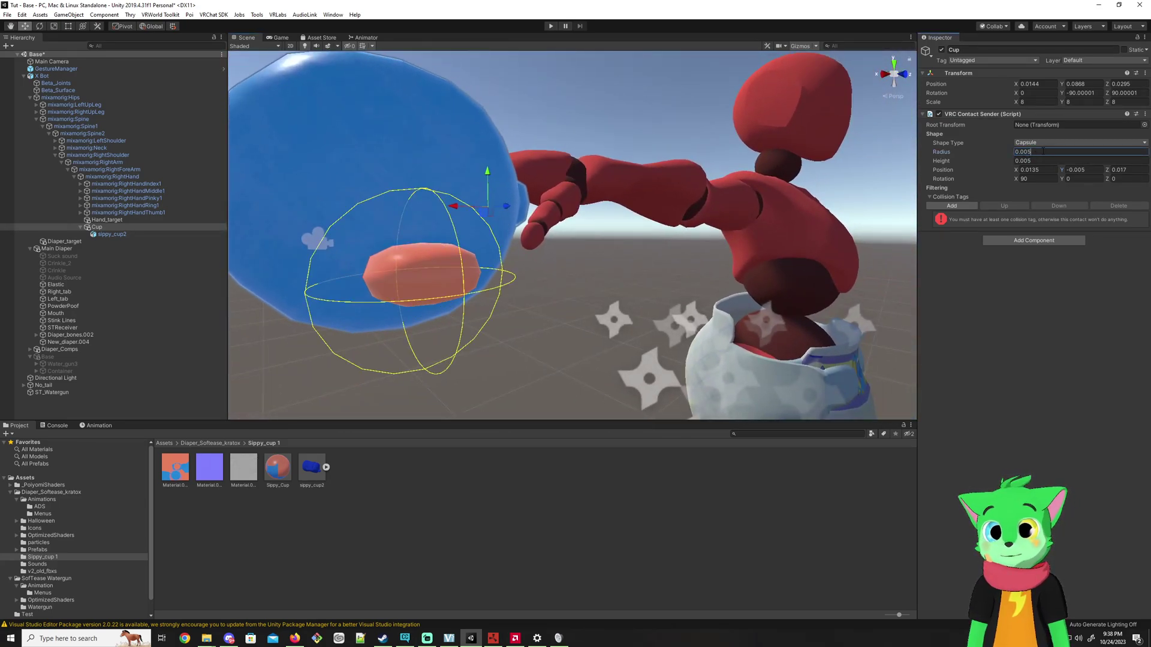
Fit the contact capsule to the spout by trying a radius of 0.003 and settling on 0.004
{"action": "key", "text": "BackSpace"}
{"action": "type", "text": "3"}
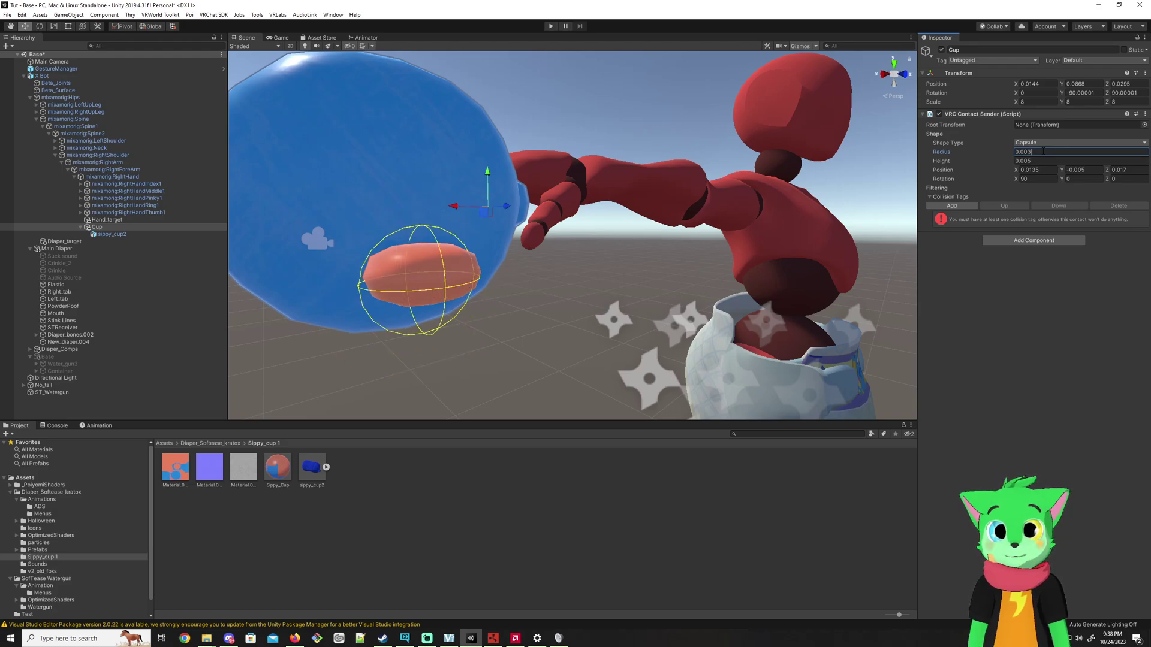
{"action": "key", "text": "BackSpace"}
{"action": "type", "text": "4"}
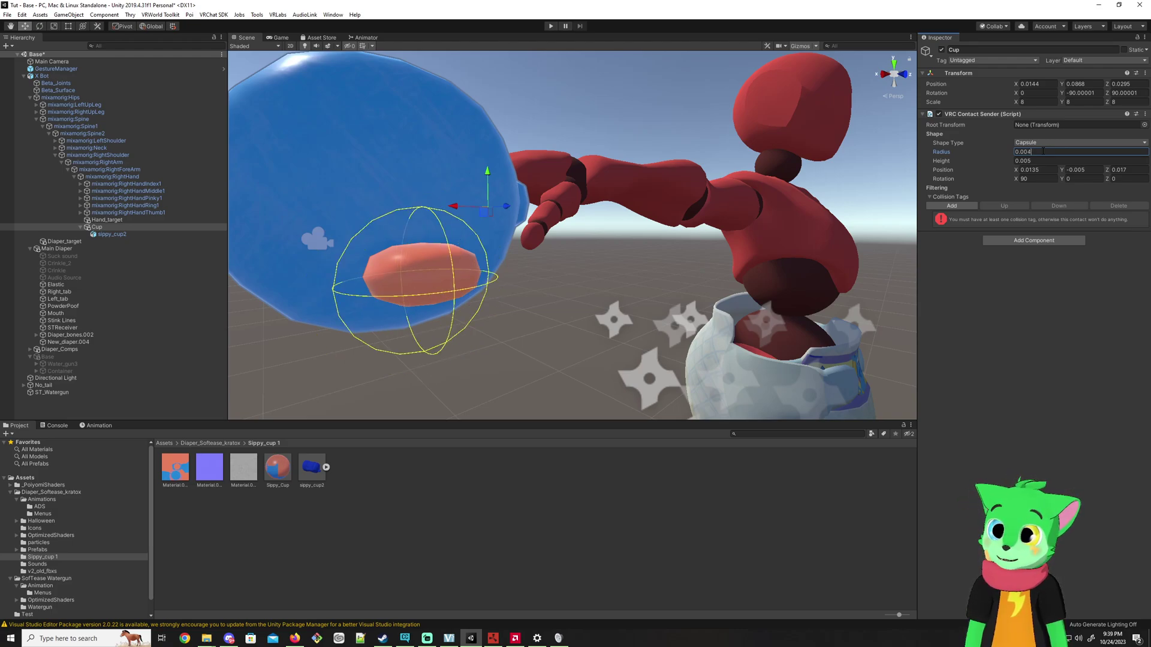
Add a custom collision tag named STDrink to the Cup's contact sender
{"action": "left_click_drag", "start_coordinate": [563, 264], "coordinate": [477, 318], "text": "alt"}
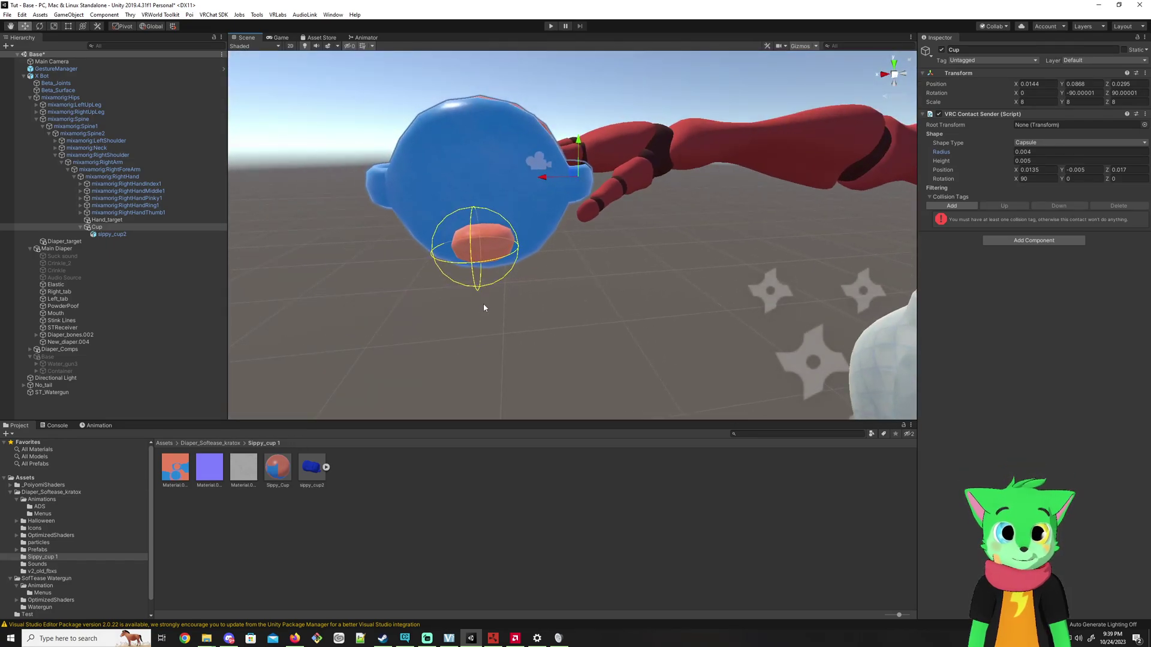
{"action": "left_click_drag", "start_coordinate": [485, 307], "coordinate": [447, 234], "text": "alt"}
{"action": "left_click", "coordinate": [952, 206]}
{"action": "left_click", "coordinate": [1067, 218]}
{"action": "type", "text": "STDrink"}
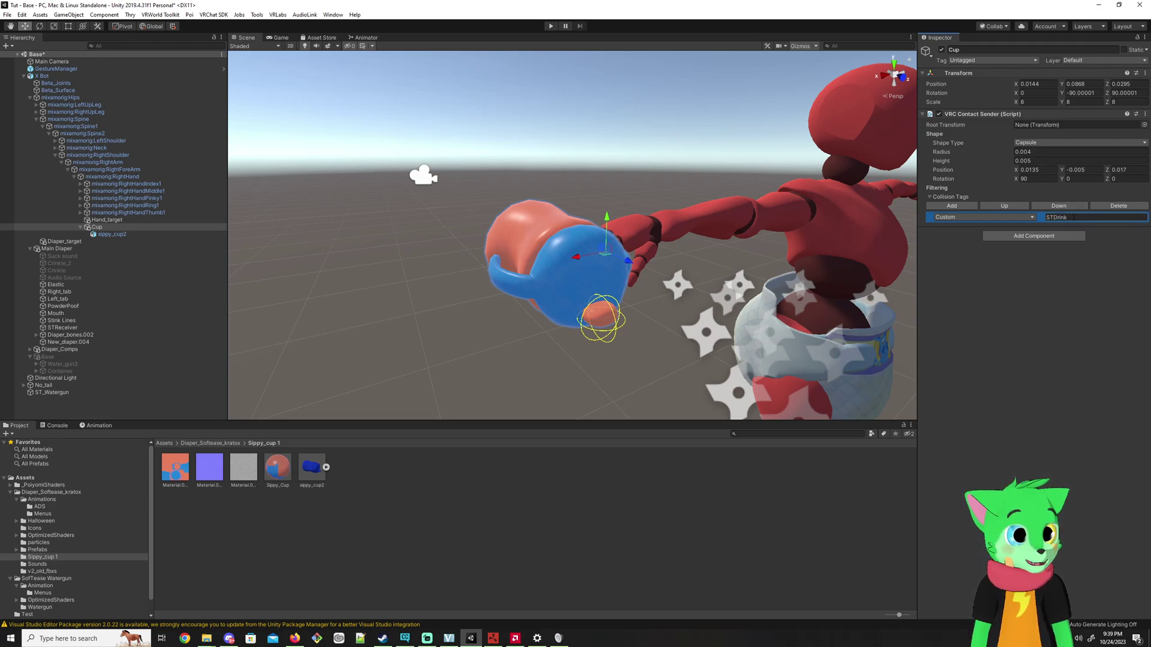
{"action": "left_click_drag", "start_coordinate": [680, 276], "coordinate": [575, 271], "text": "alt"}
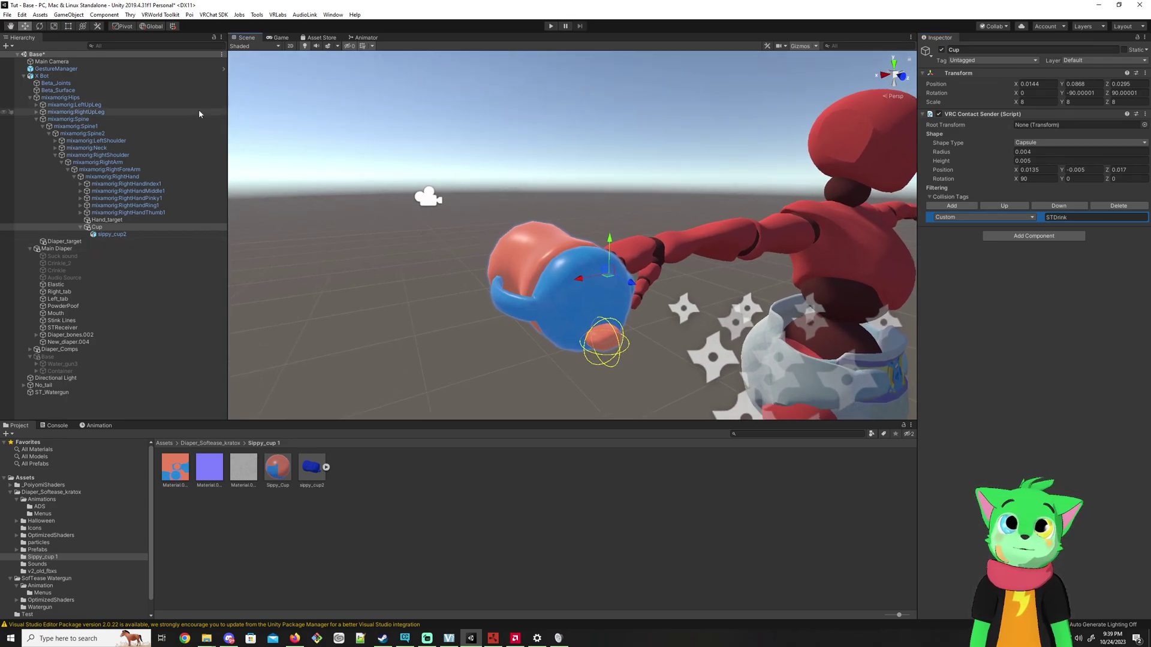
{"action": "left_click_drag", "start_coordinate": [630, 125], "coordinate": [579, 132], "text": "alt"}
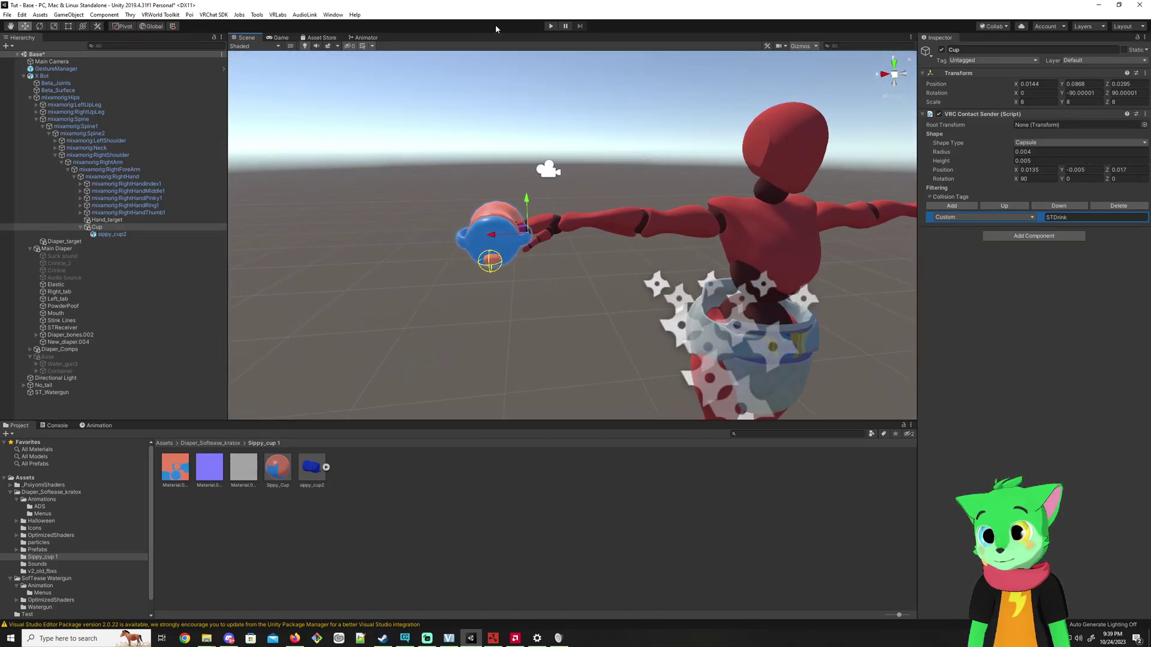
{"action": "left_click", "coordinate": [58, 69]}
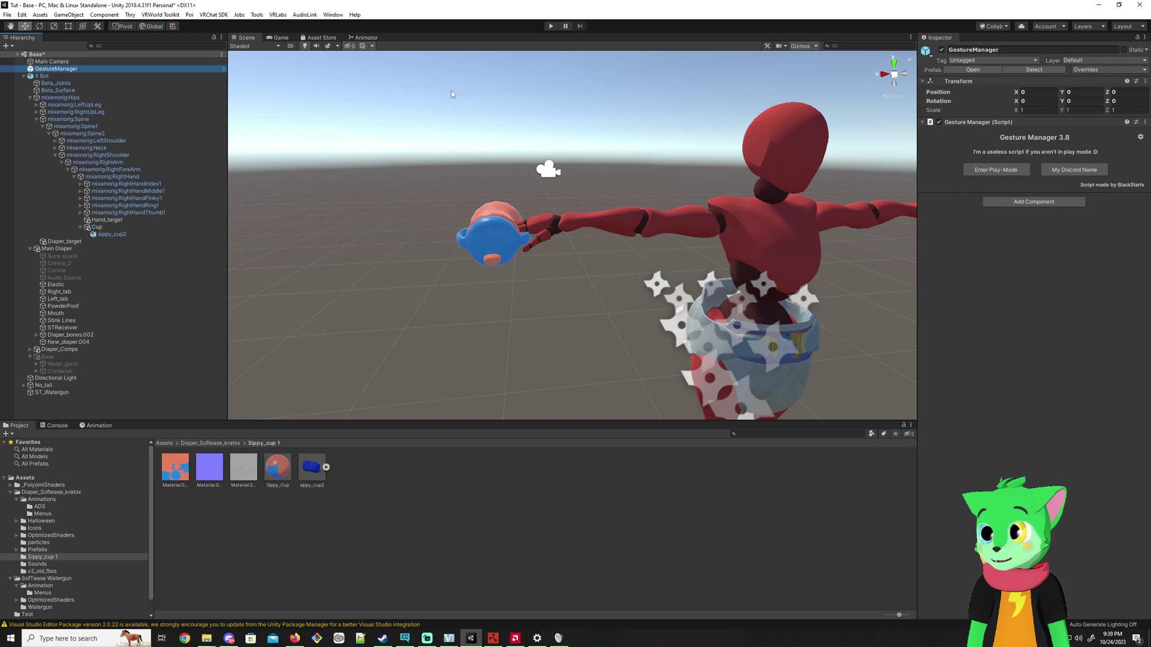
{"action": "left_click_drag", "start_coordinate": [460, 103], "coordinate": [454, 121], "text": "alt"}
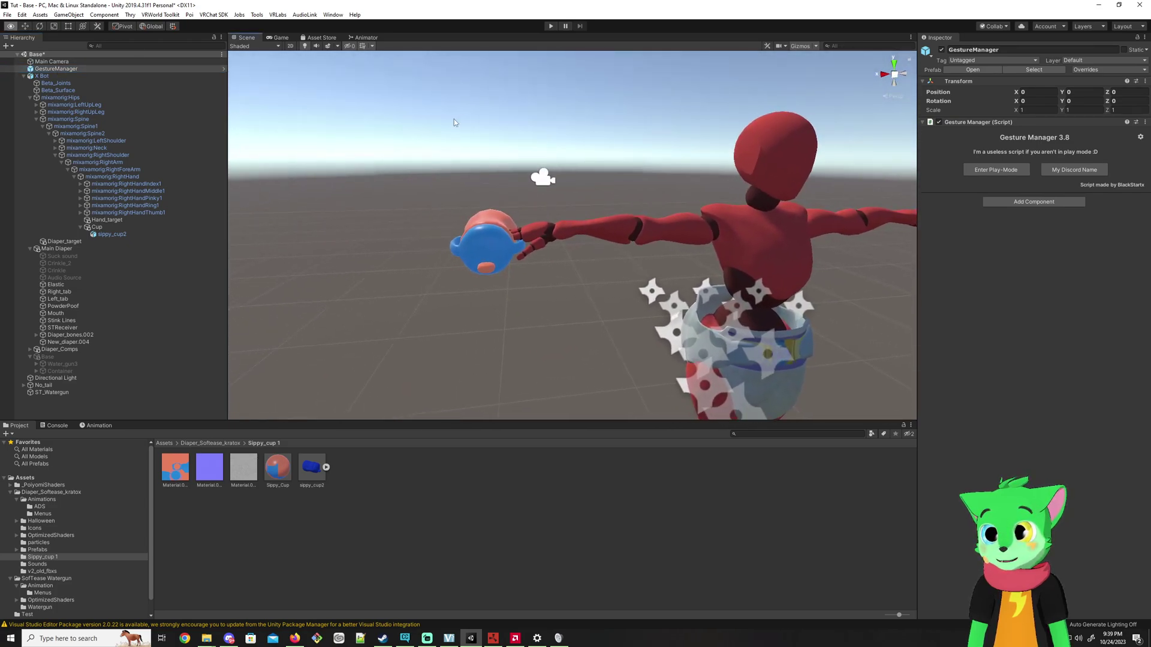
Create a new animation clip named Cup_on for X Bot in the Diaper_Softease_kratox Animations folder
{"action": "left_click", "coordinate": [54, 76]}
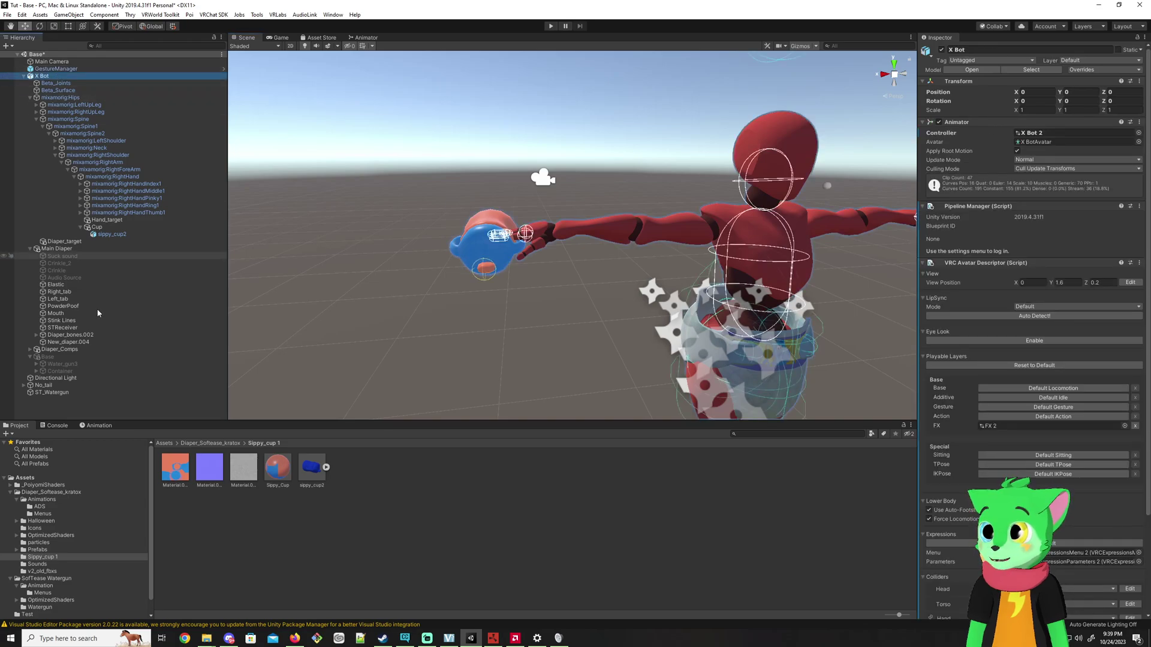
{"action": "left_click", "coordinate": [91, 426]}
{"action": "left_click", "coordinate": [89, 444]}
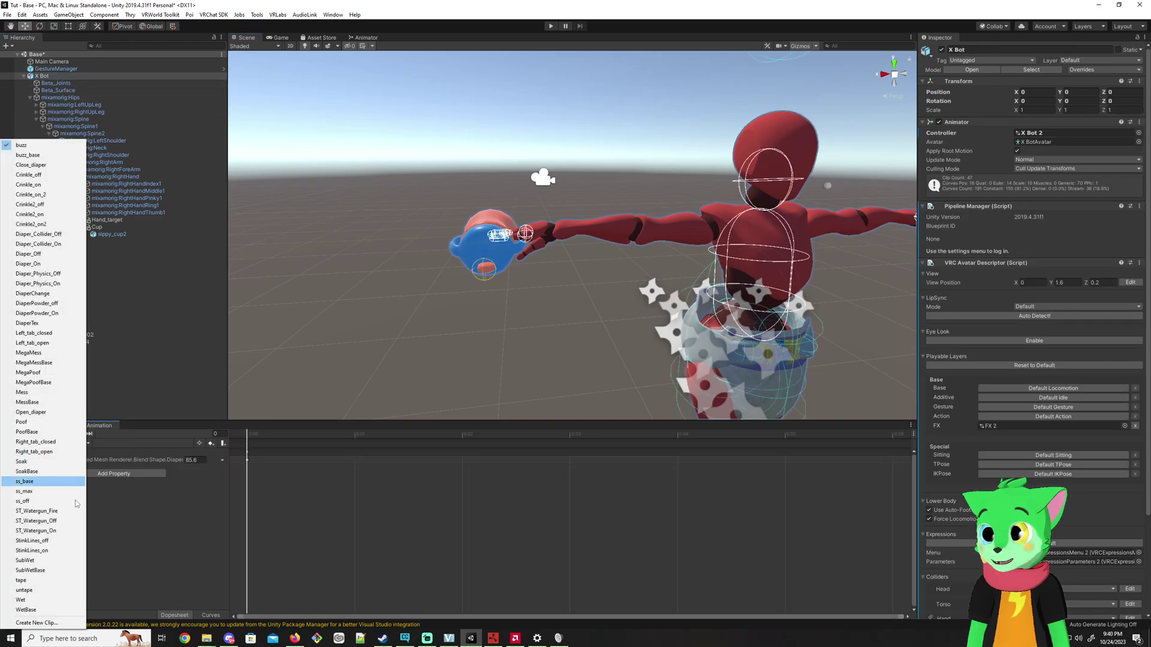
{"action": "left_click", "coordinate": [36, 624]}
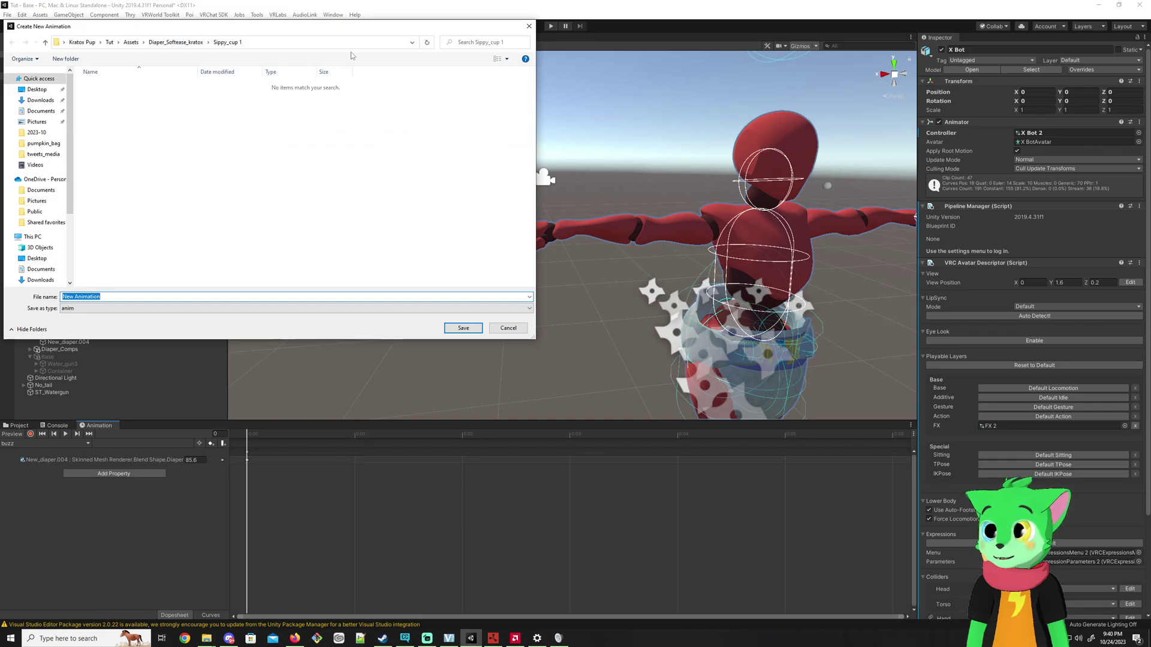
{"action": "left_click", "coordinate": [175, 42]}
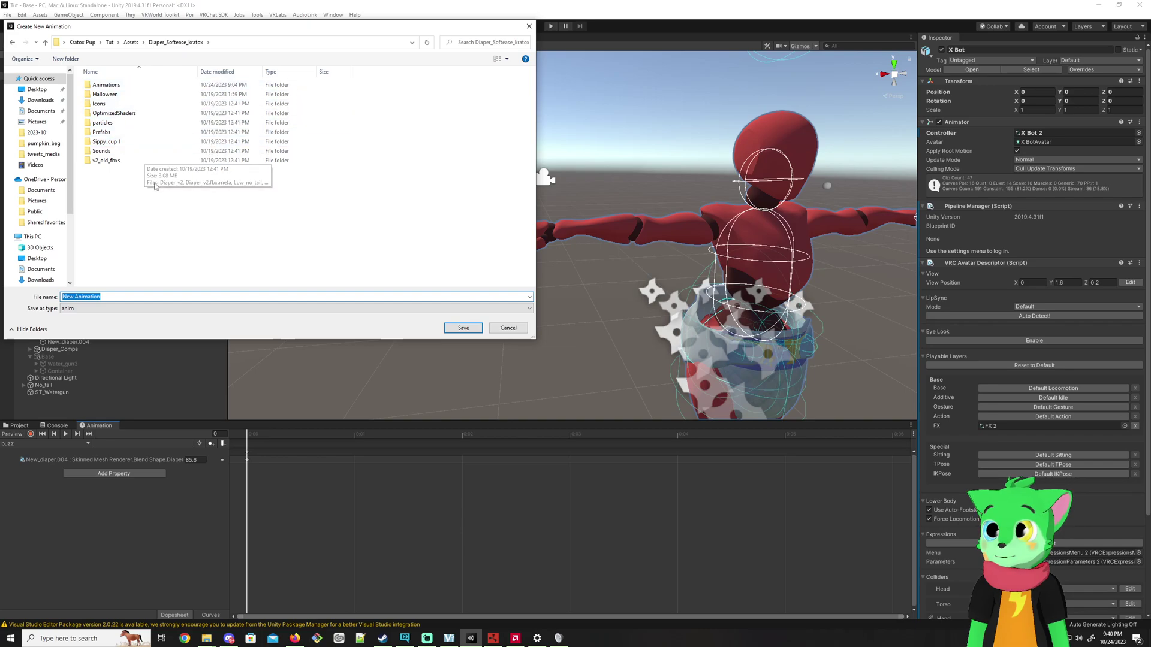
{"action": "double_click", "coordinate": [124, 86]}
{"action": "scroll", "coordinate": [180, 180], "scroll_direction": "down", "scroll_amount": 10}
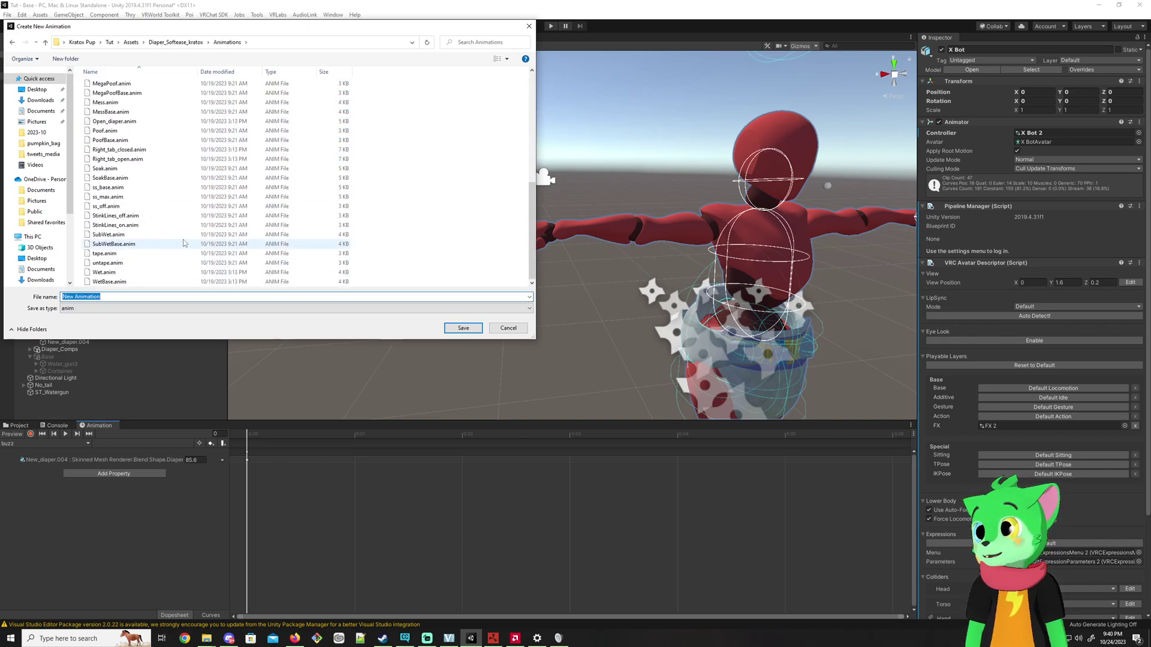
{"action": "type", "text": "Cup_on"}
{"action": "key", "text": "Return"}
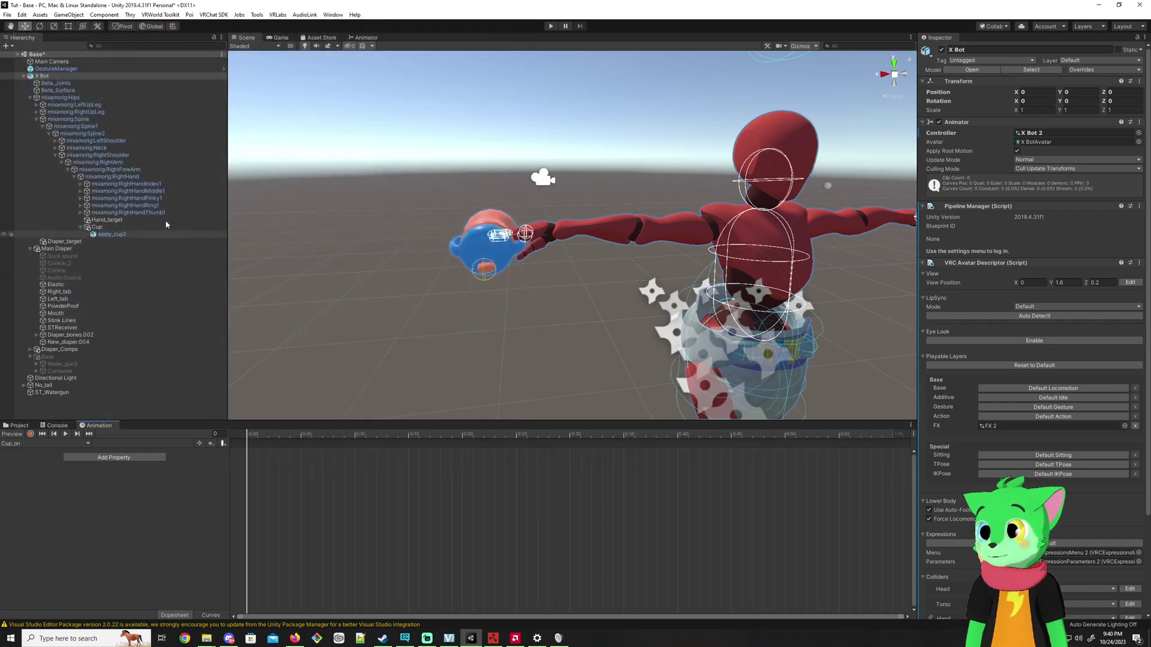
Record the Cup object's active state as enabled in the Cup_on clip
{"action": "left_click", "coordinate": [30, 433]}
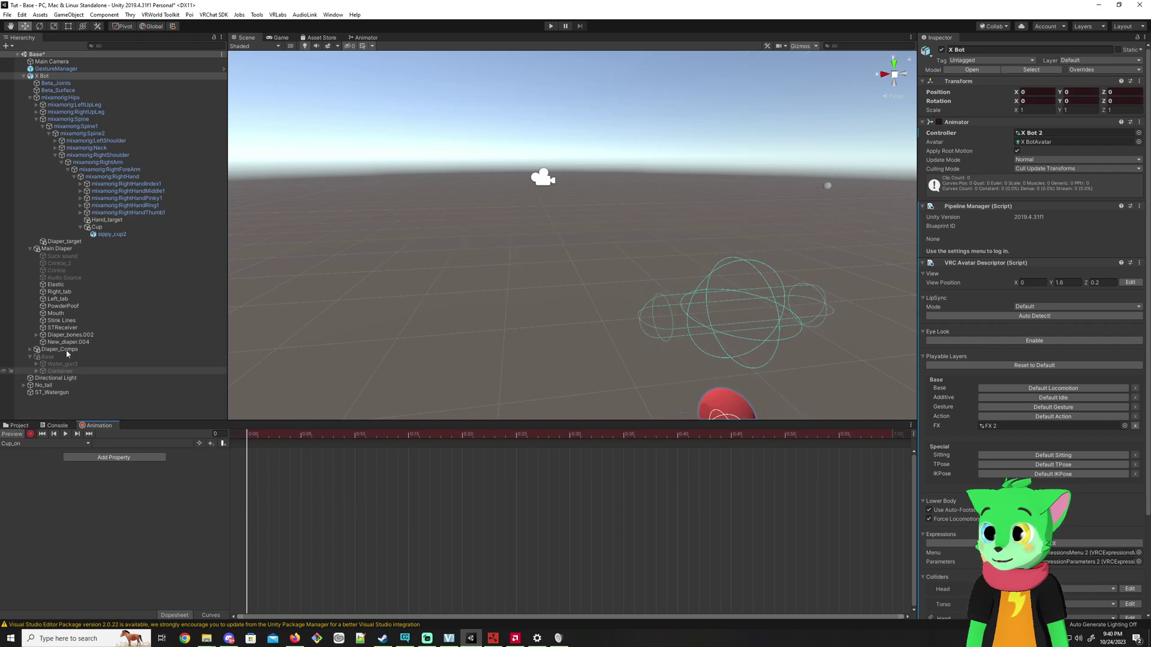
{"action": "left_click", "coordinate": [96, 226]}
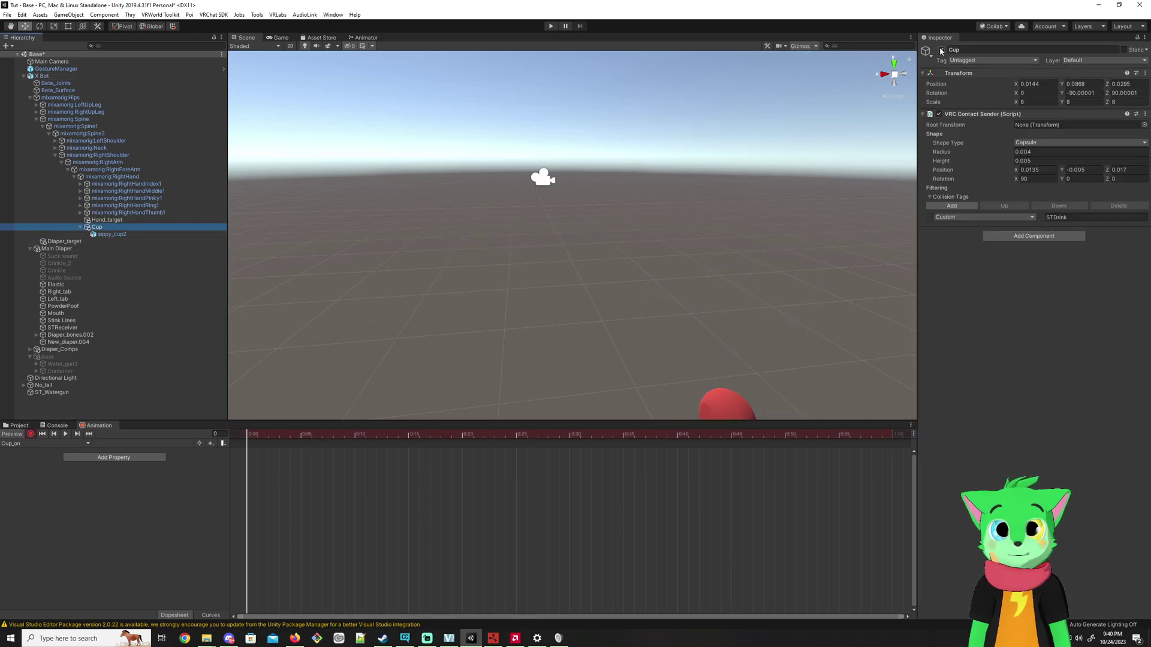
{"action": "left_click", "coordinate": [942, 50]}
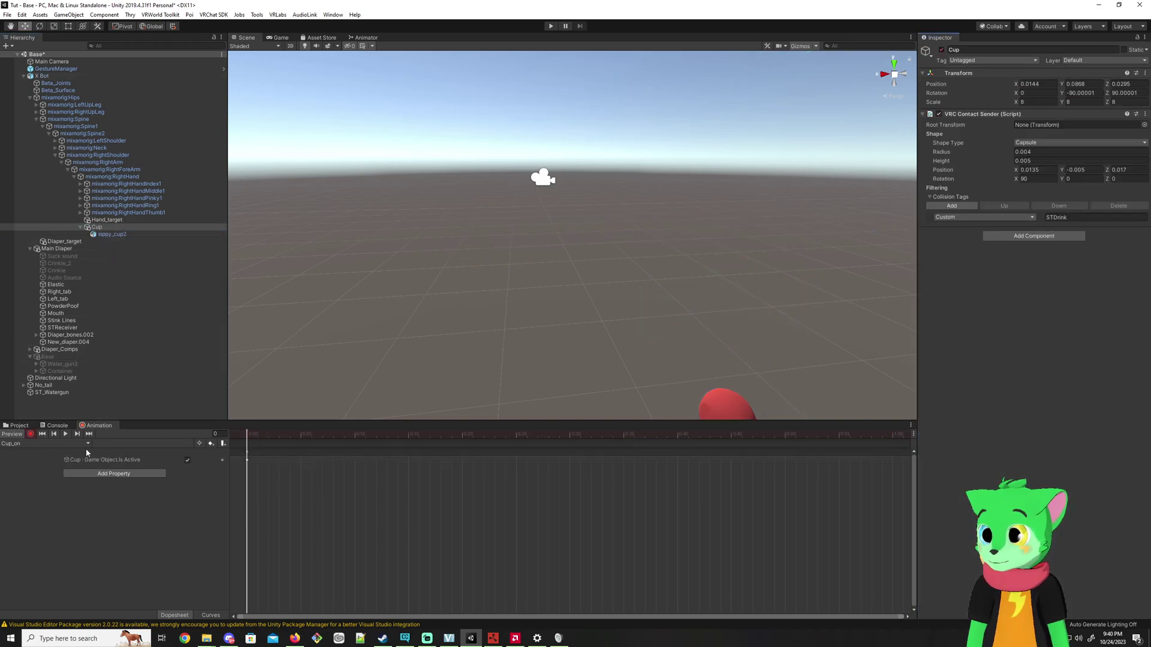
Create a Cup_off clip in the same folder with a copy of the Cup's active property switched off
{"action": "left_click", "coordinate": [131, 462]}
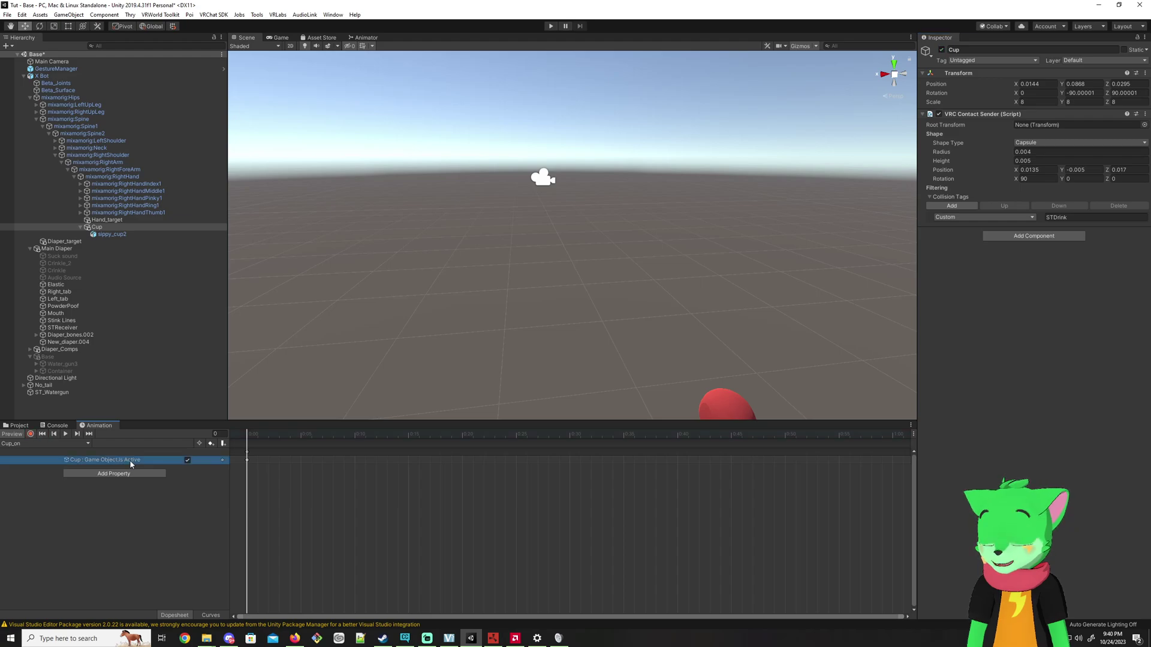
{"action": "left_click", "coordinate": [60, 444]}
{"action": "left_click", "coordinate": [36, 623]}
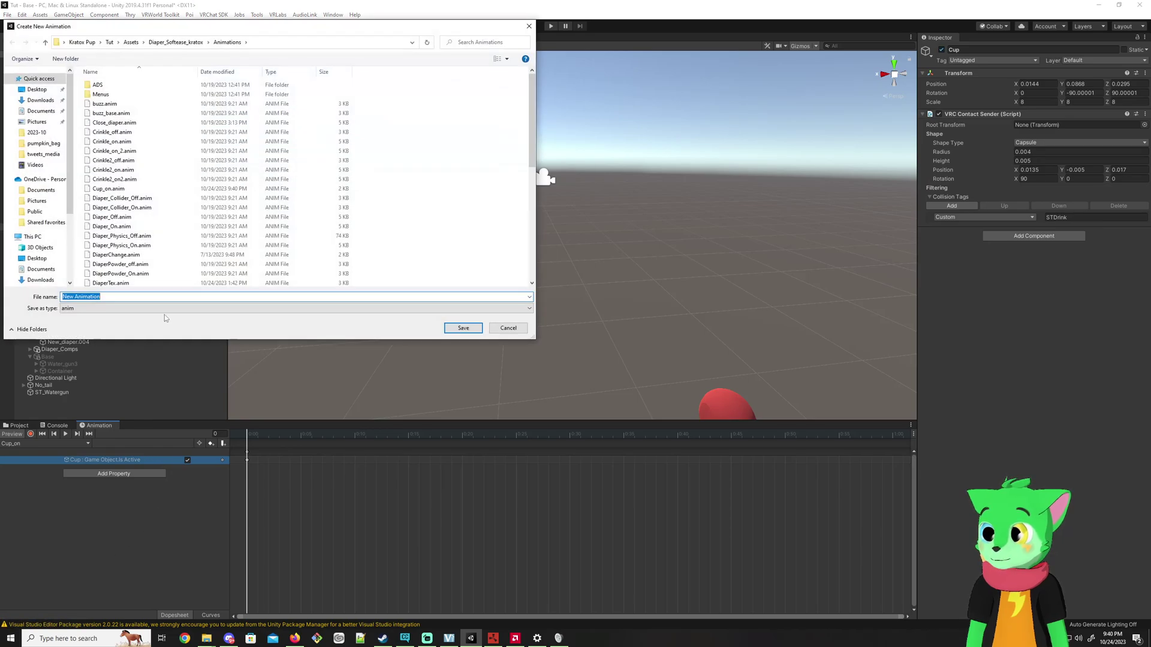
{"action": "type", "text": "Cup_off"}
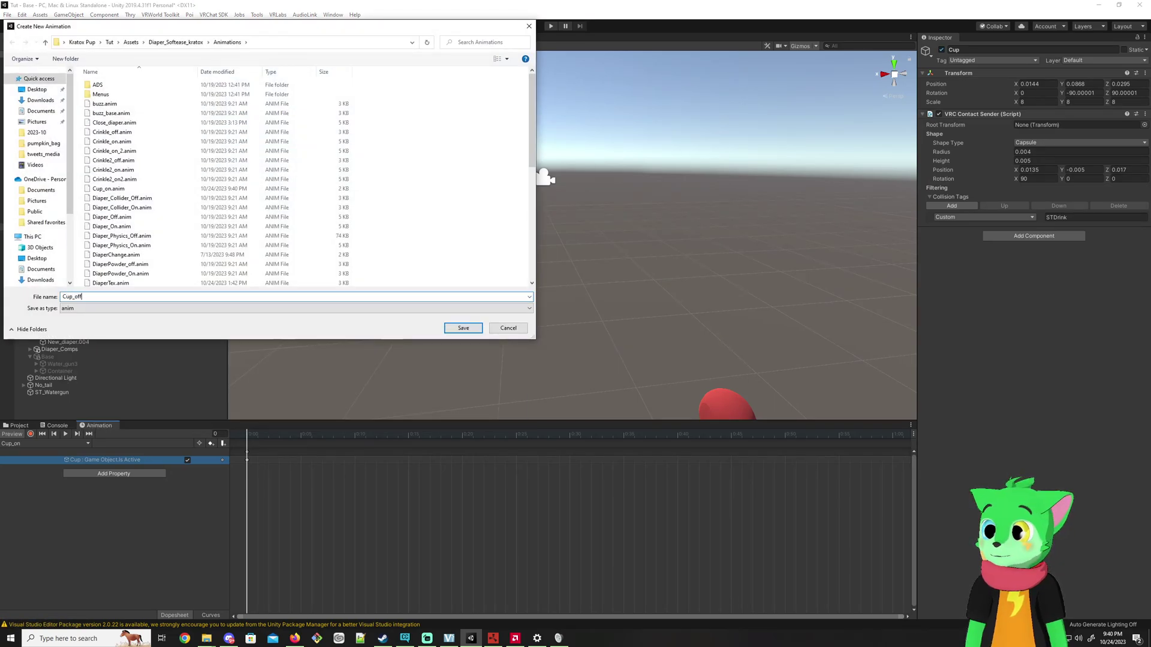
{"action": "key", "text": "Return"}
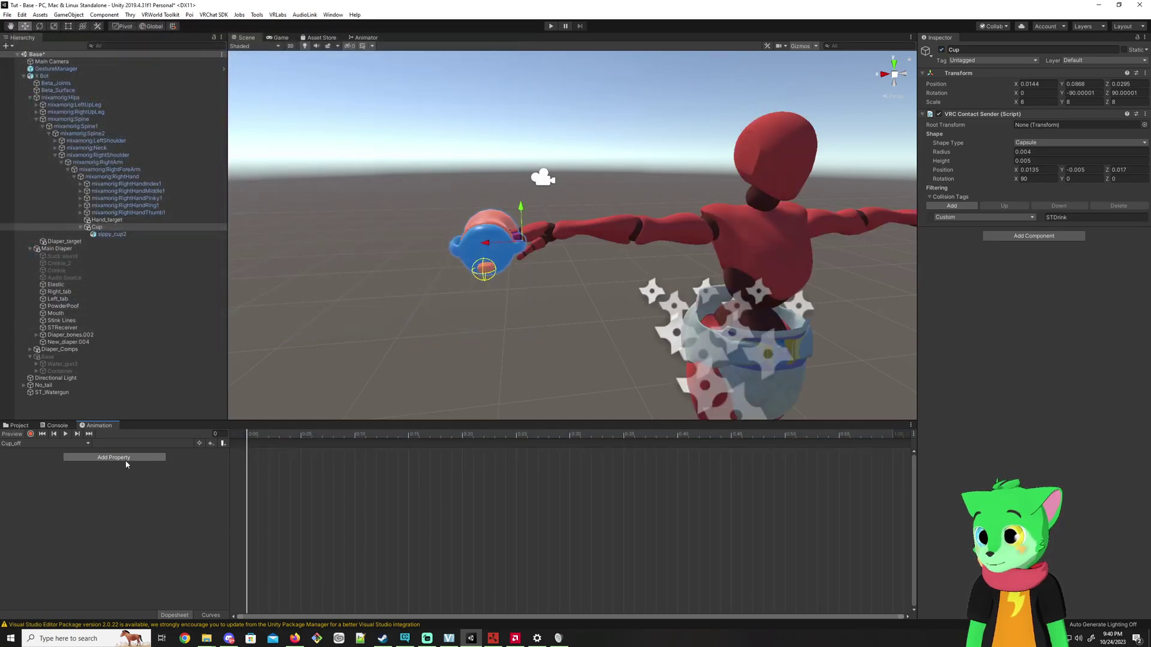
{"action": "left_click", "coordinate": [114, 483]}
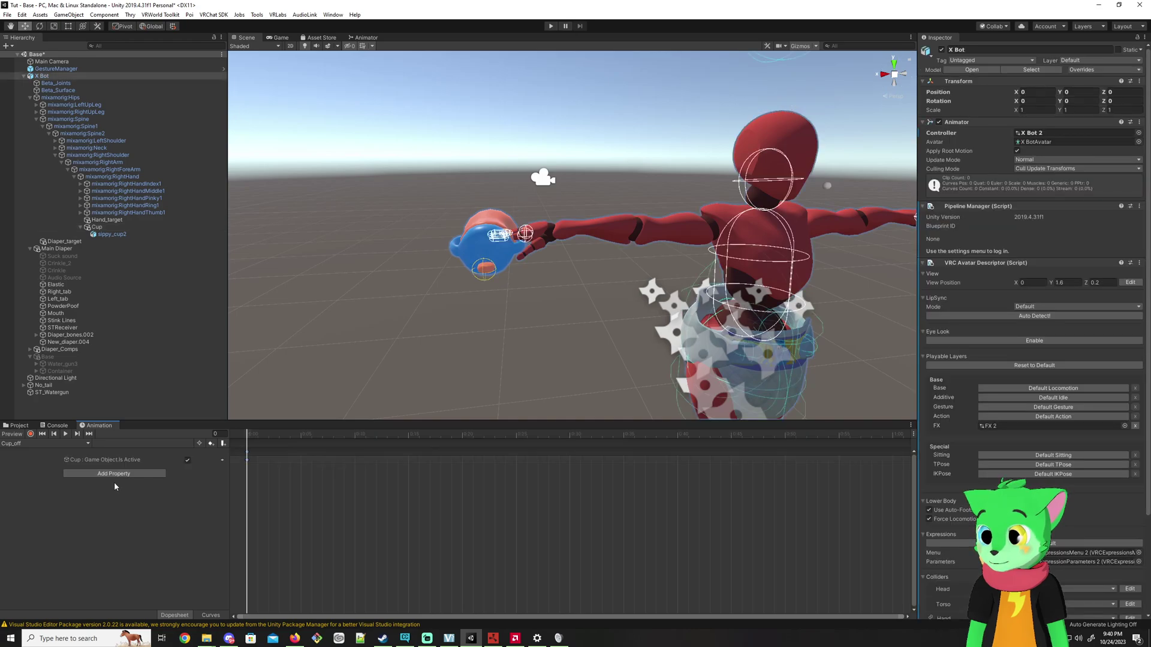
{"action": "left_click", "coordinate": [188, 460]}
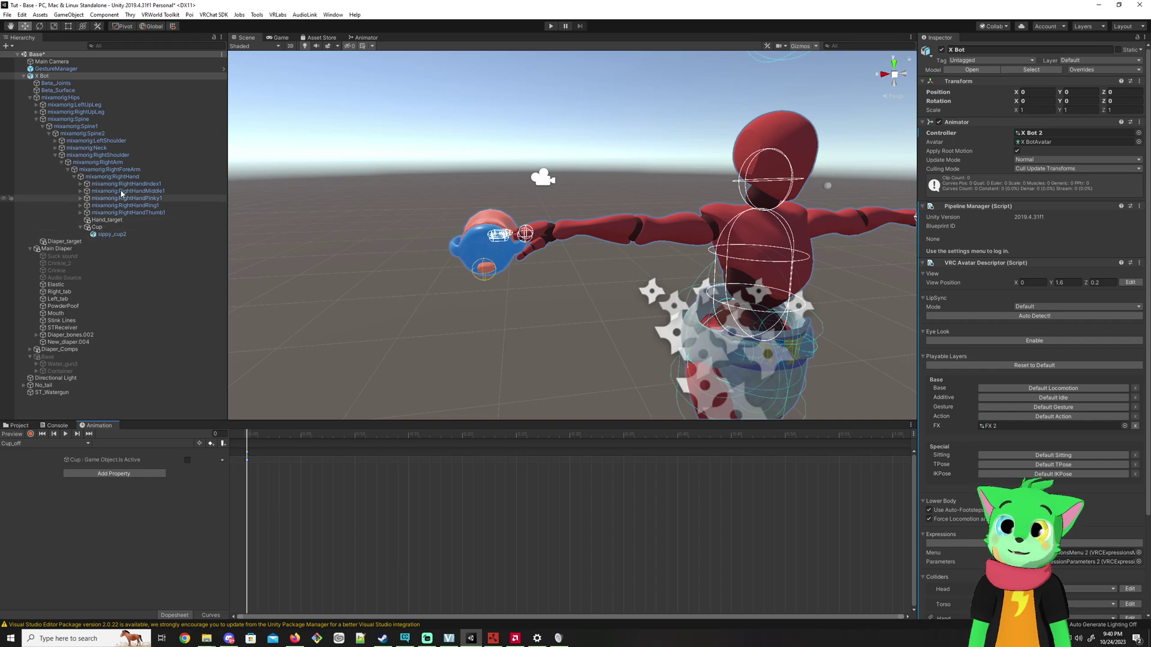
Open X Bot's FX 2 controller in the Animator and display its StWaterGun layer
{"action": "left_click", "coordinate": [44, 77]}
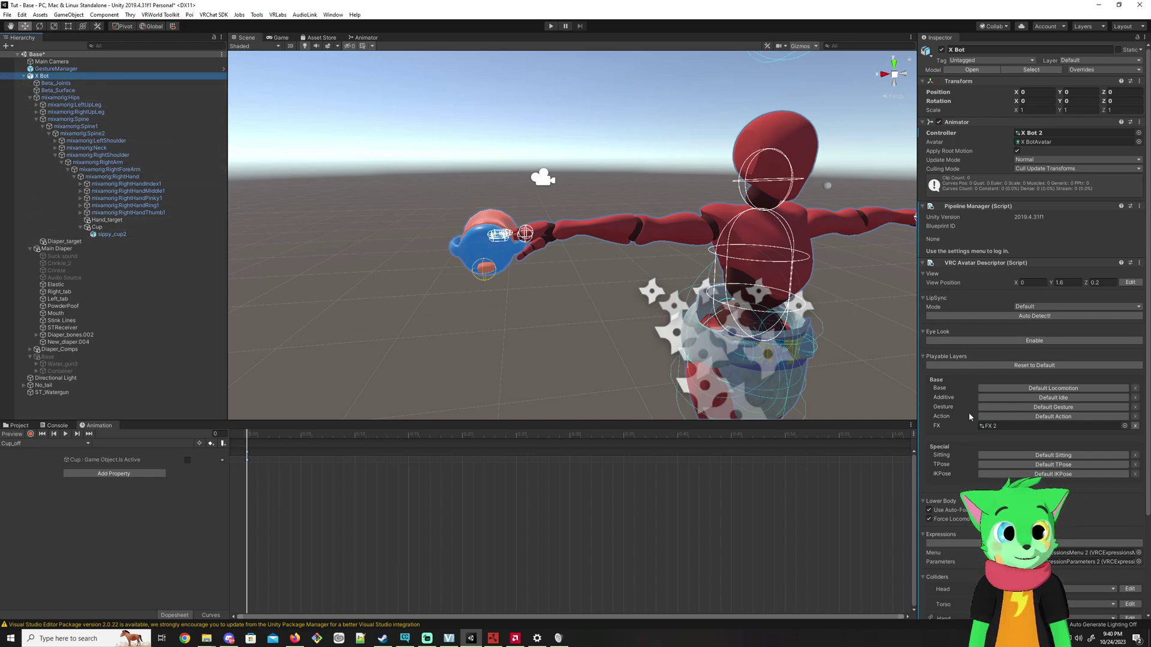
{"action": "left_click", "coordinate": [989, 427]}
{"action": "double_click", "coordinate": [988, 427]}
{"action": "scroll", "coordinate": [335, 259], "scroll_direction": "down", "scroll_amount": 3}
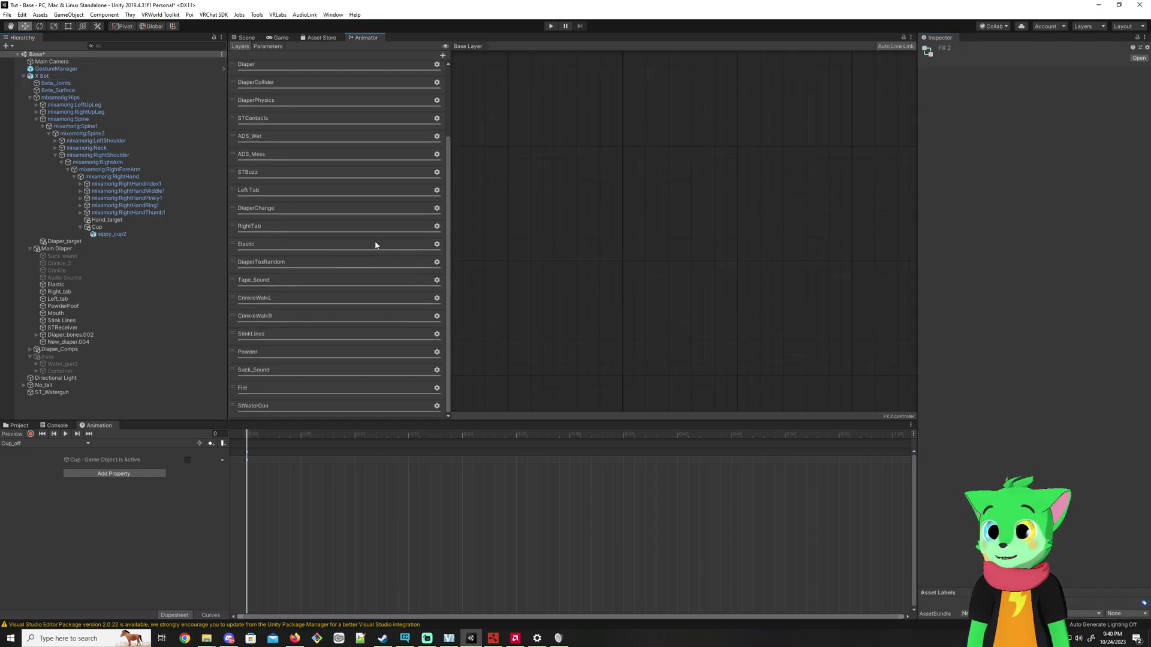
{"action": "left_click", "coordinate": [319, 408]}
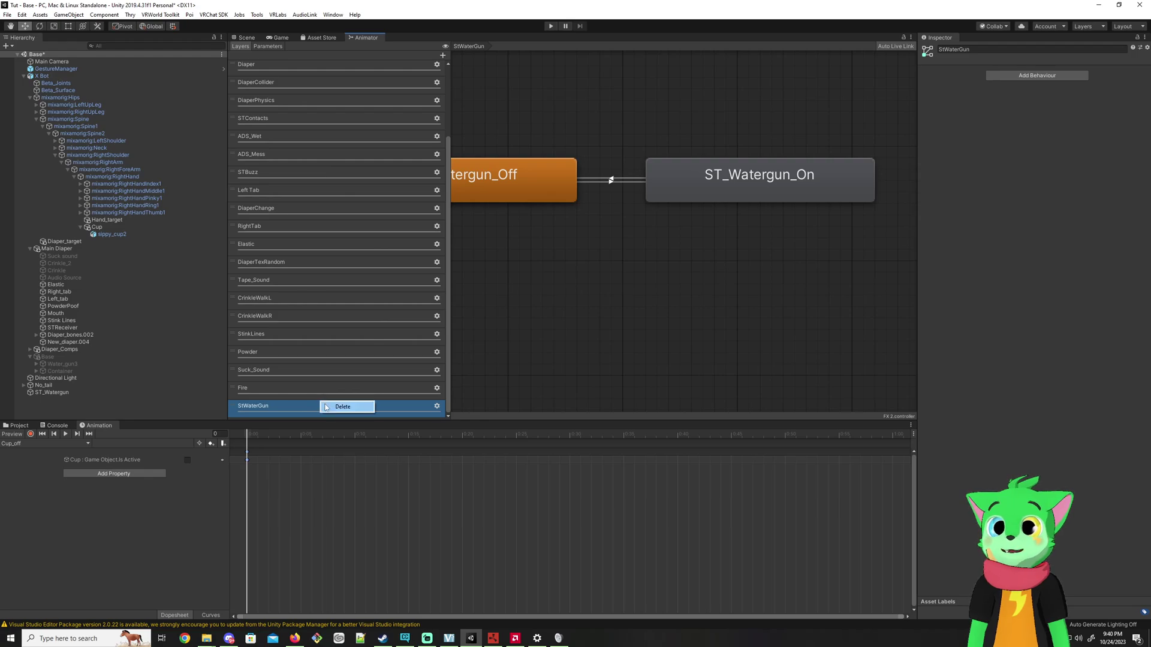
Add a new layer named CUp to the FX 2 controller and raise its weight
{"action": "left_click", "coordinate": [443, 55]}
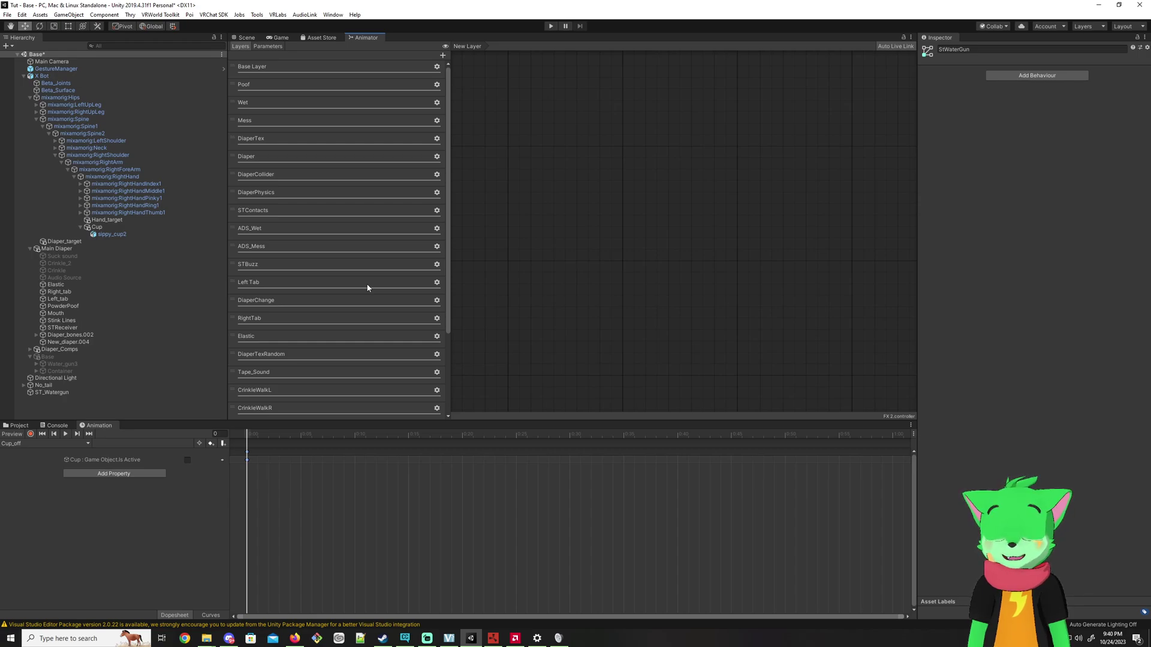
{"action": "scroll", "coordinate": [369, 281], "scroll_direction": "down", "scroll_amount": 3}
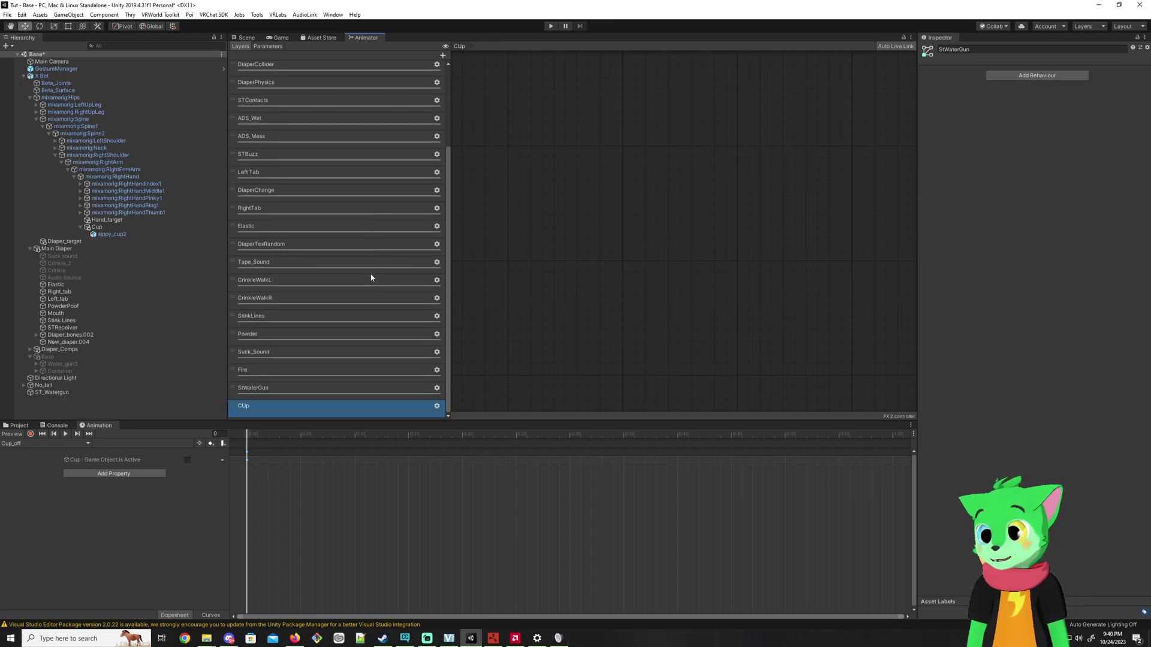
{"action": "left_click", "coordinate": [437, 406]}
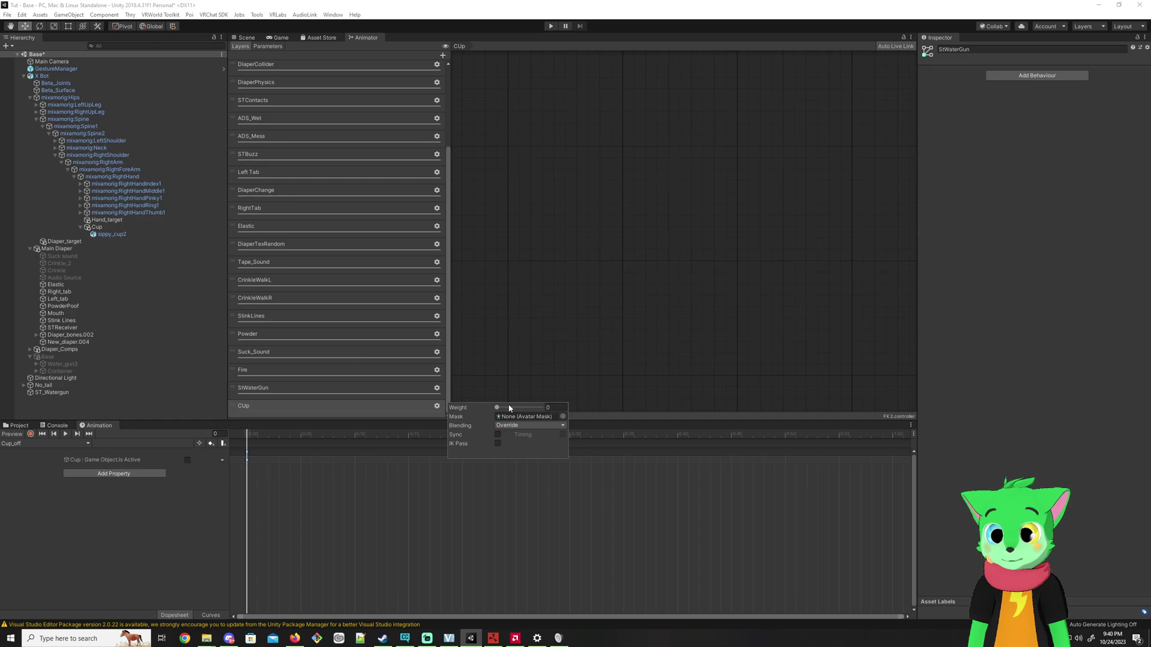
{"action": "left_click", "coordinate": [614, 410]}
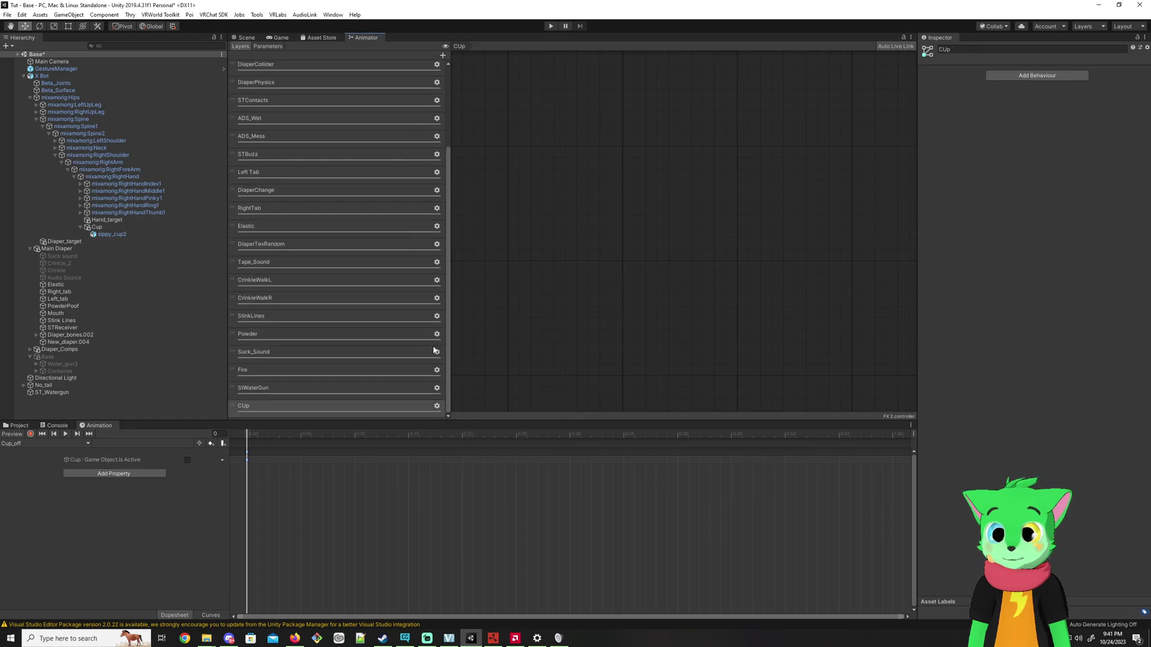
Place the Cup_off and Cup_on clips from the Animations folder side by side in the CUp layer, with Cup_off as the default state
{"action": "left_click", "coordinate": [18, 425]}
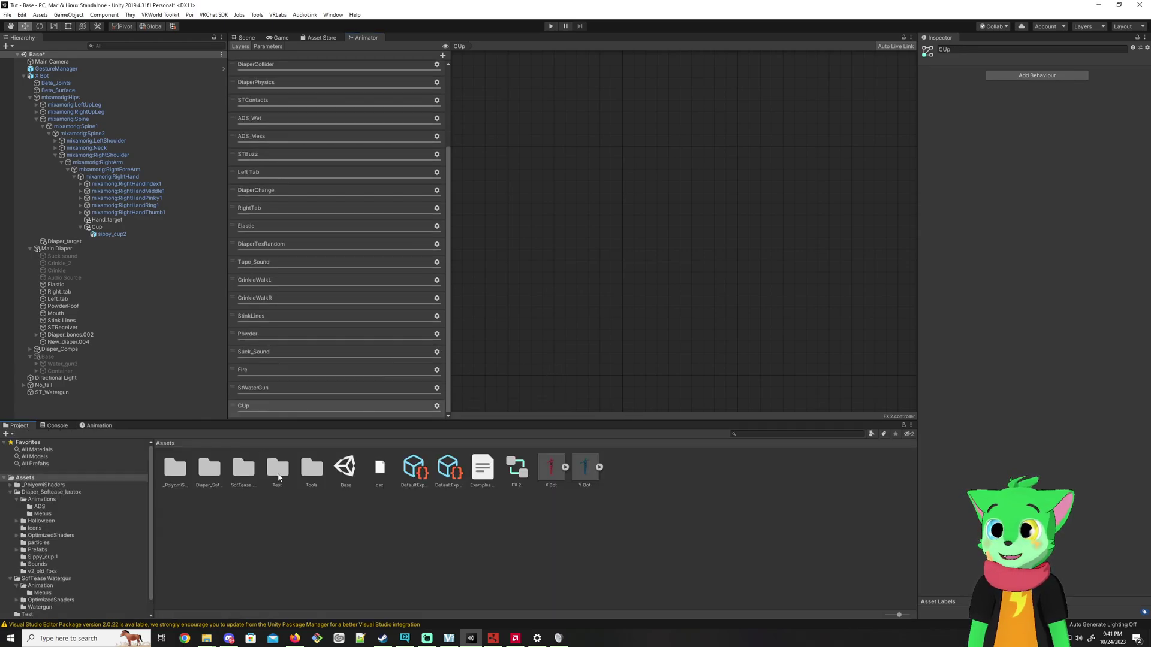
{"action": "double_click", "coordinate": [209, 469]}
{"action": "left_click", "coordinate": [177, 474]}
{"action": "double_click", "coordinate": [177, 471]}
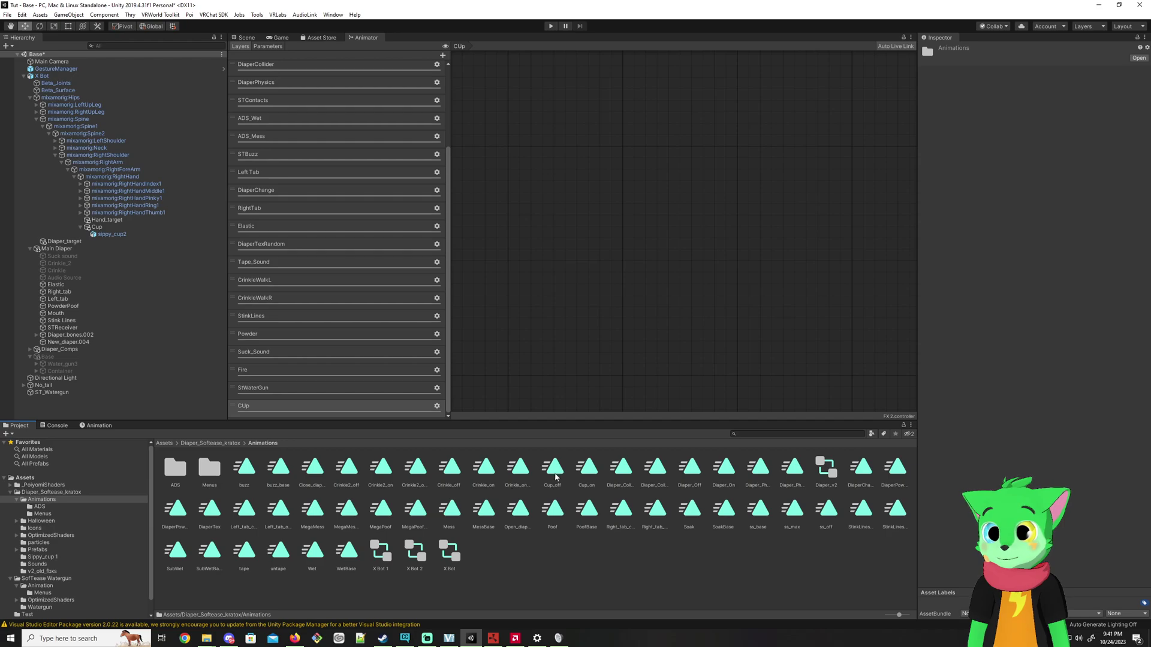
{"action": "left_click", "coordinate": [547, 407]}
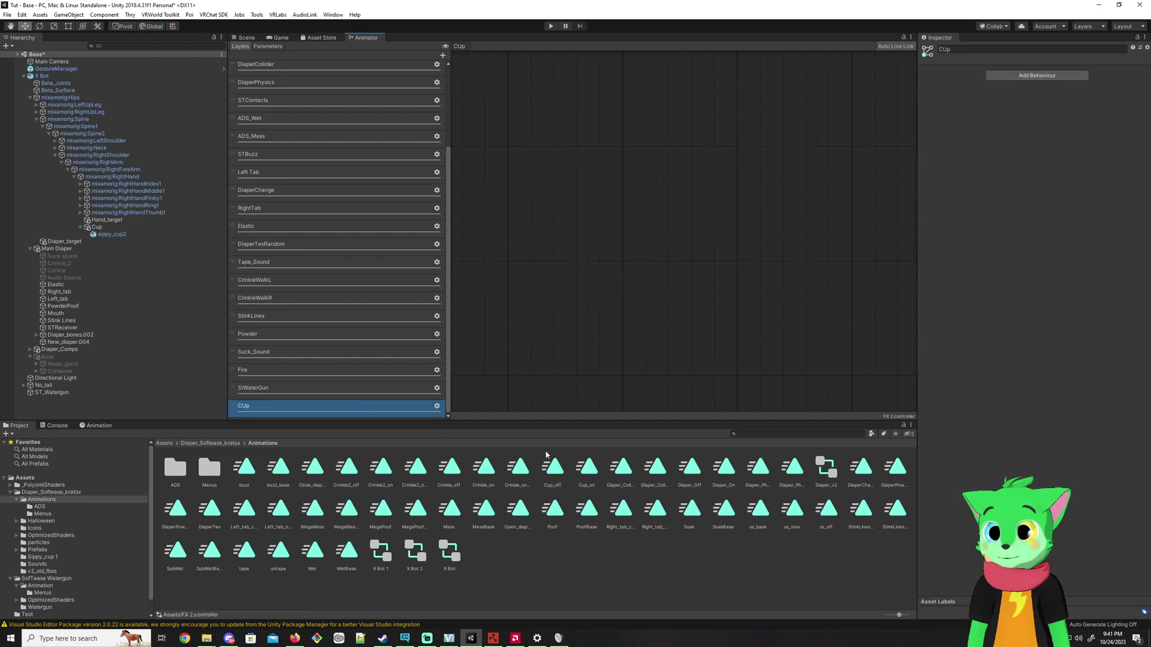
{"action": "left_click_drag", "start_coordinate": [547, 458], "coordinate": [555, 190]}
{"action": "scroll", "coordinate": [563, 260], "scroll_direction": "down", "scroll_amount": 5}
{"action": "scroll", "coordinate": [570, 246], "scroll_direction": "up", "scroll_amount": 3}
{"action": "left_click_drag", "start_coordinate": [570, 234], "coordinate": [507, 230]}
{"action": "left_click_drag", "start_coordinate": [585, 460], "coordinate": [602, 326]}
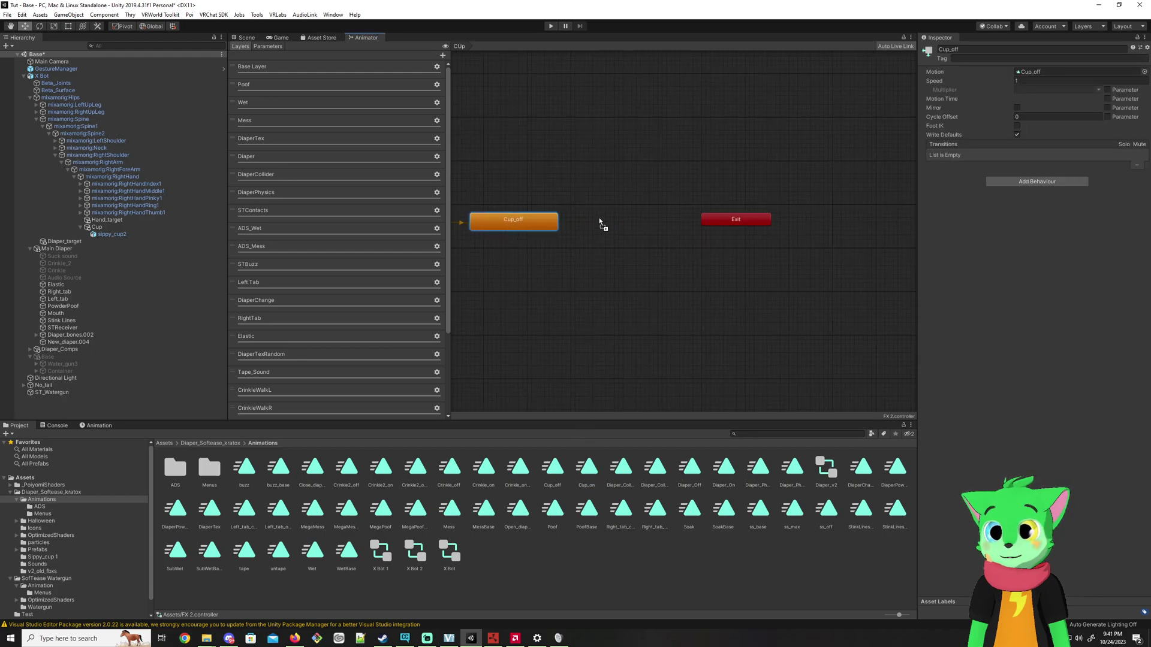
{"action": "mouse_move", "coordinate": [599, 222]}
{"action": "left_mouse_down"}
{"action": "mouse_move", "coordinate": [594, 229]}
{"action": "mouse_move", "coordinate": [606, 228]}
{"action": "left_mouse_up"}
Add a Bool parameter named Cup_toggle to the FX 2 controller
{"action": "left_click", "coordinate": [270, 47]}
{"action": "scroll", "coordinate": [359, 194], "scroll_direction": "down", "scroll_amount": 5}
{"action": "left_click", "coordinate": [440, 55]}
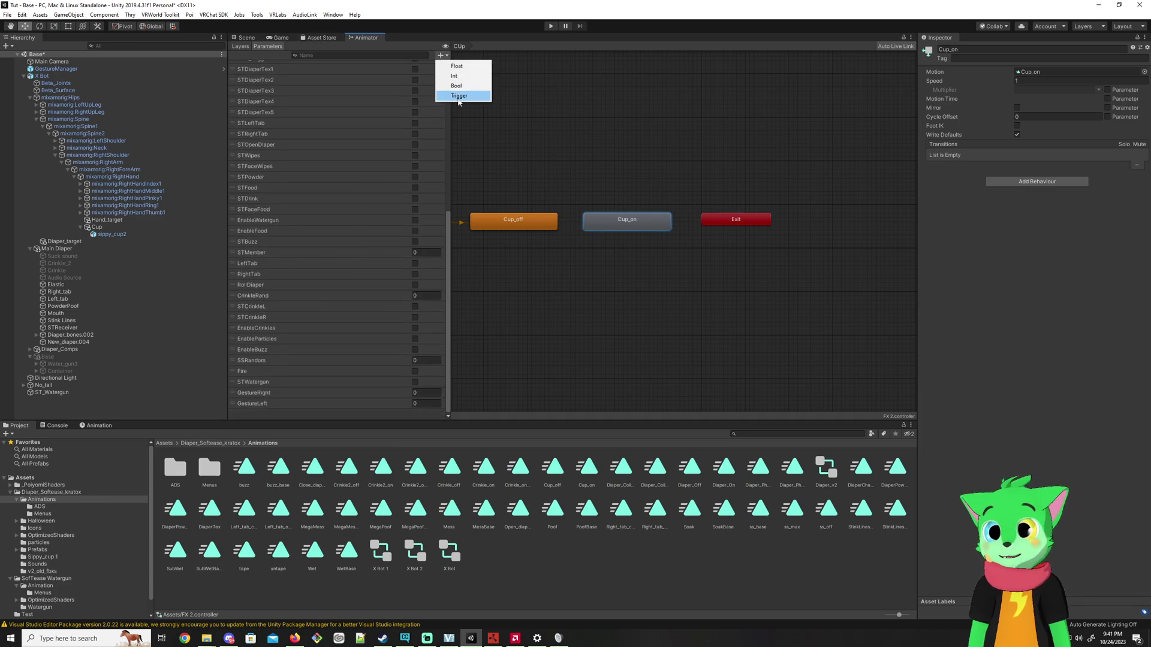
{"action": "left_click", "coordinate": [461, 92]}
{"action": "type", "text": "Cu"}
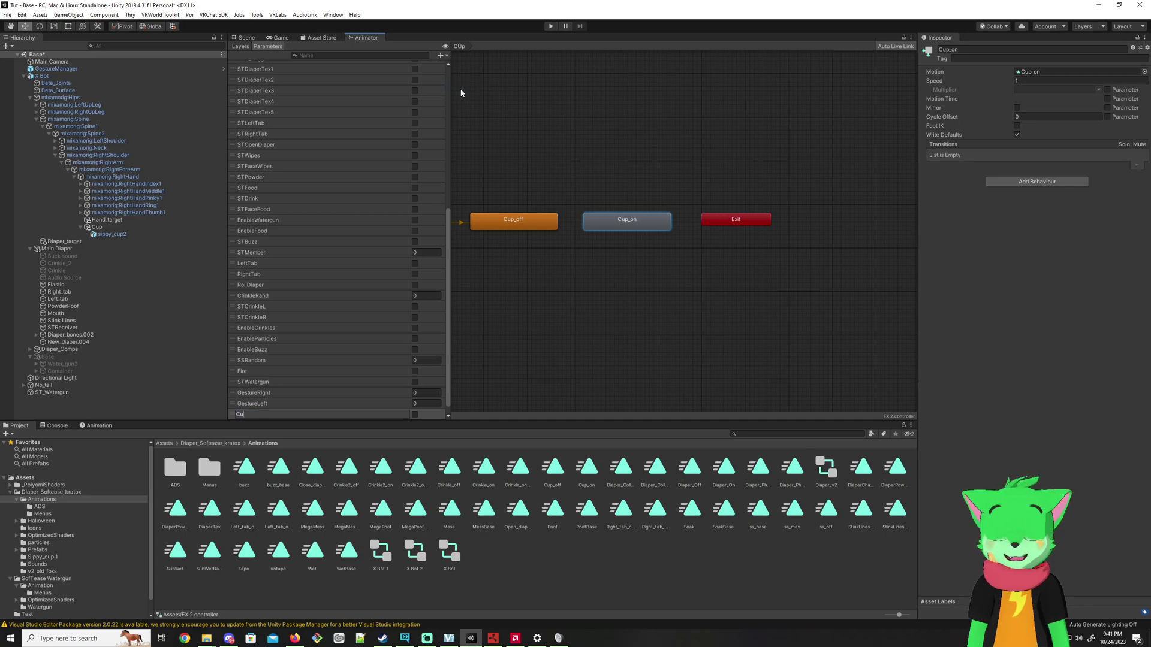
{"action": "type", "text": "p_toggle"}
{"action": "key", "text": "Return"}
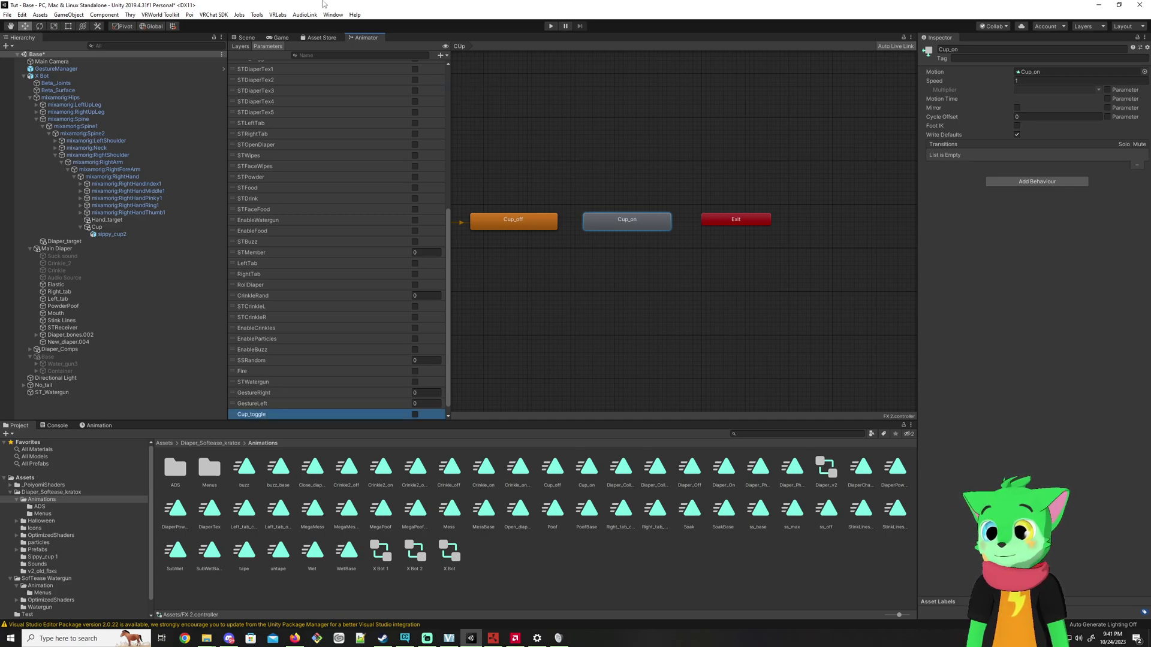
Create a transition from the Cup_off state to the Cup_on state in the CUp layer
{"action": "left_click", "coordinate": [240, 48]}
{"action": "left_click", "coordinate": [517, 226]}
{"action": "right_click", "coordinate": [520, 226]}
{"action": "left_click", "coordinate": [561, 233]}
{"action": "left_click", "coordinate": [607, 227]}
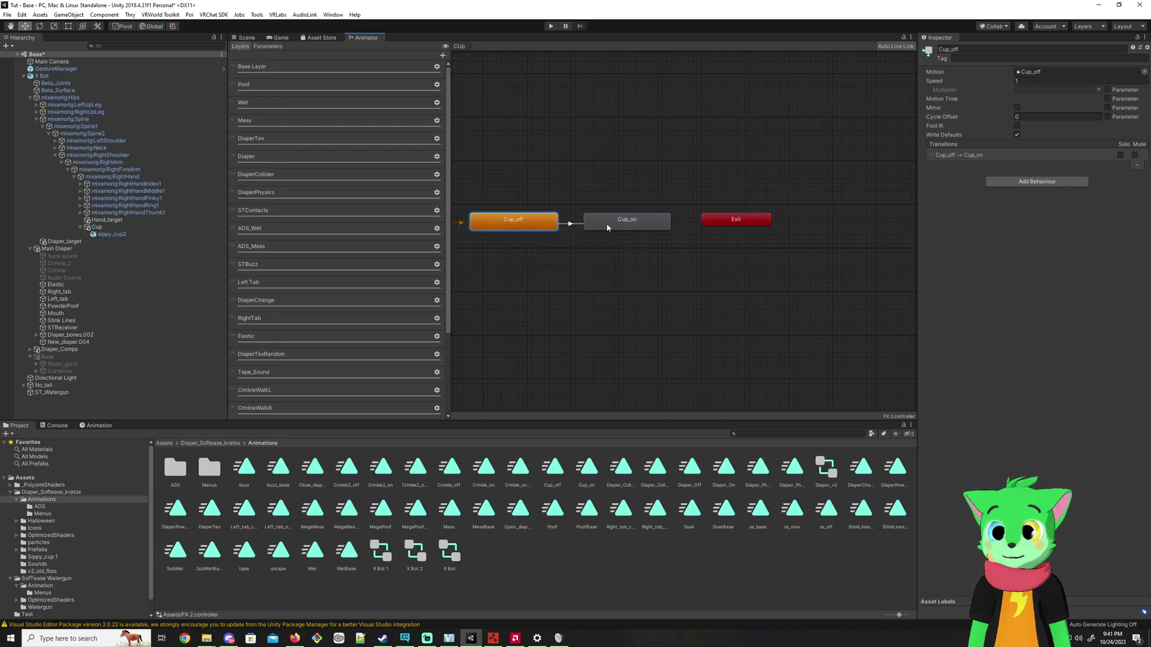
Turn off exit time and fixed duration on the Cup_off to Cup_on transition and set its transition duration to 0
{"action": "left_click", "coordinate": [574, 225]}
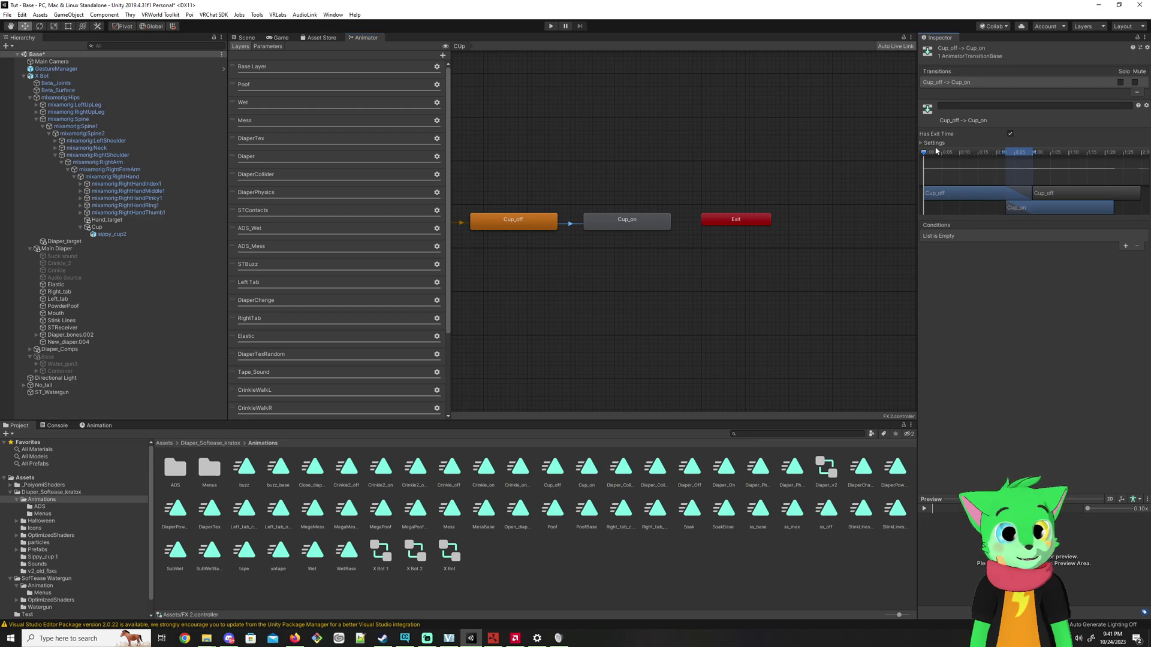
{"action": "left_click", "coordinate": [1009, 134]}
{"action": "left_click", "coordinate": [923, 143]}
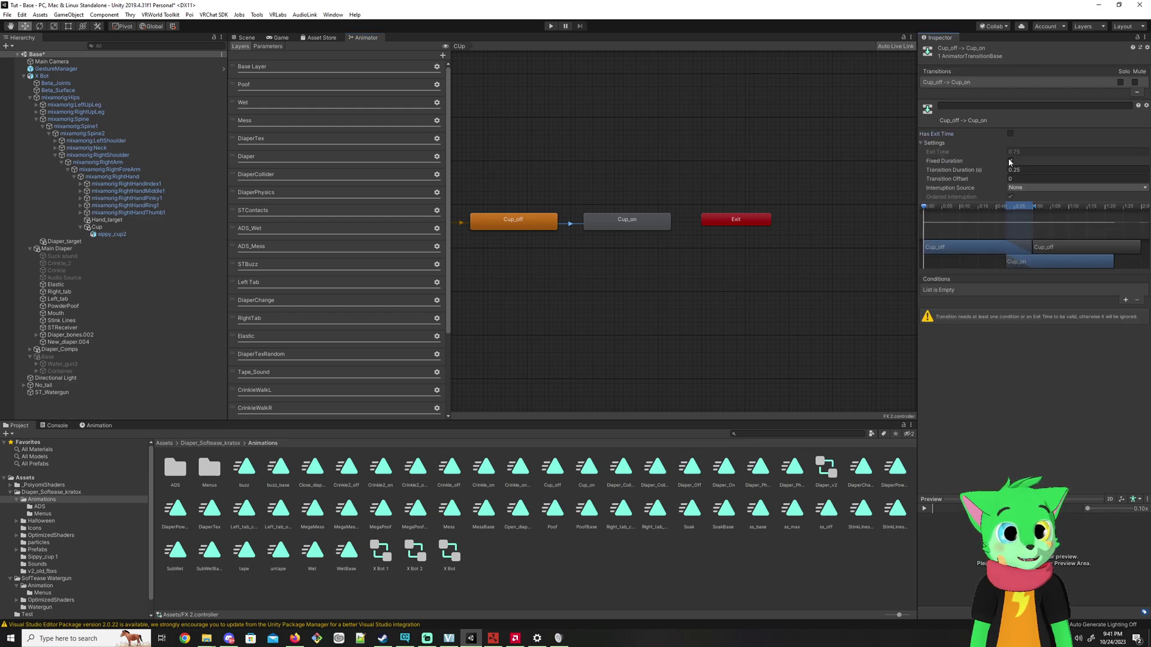
{"action": "left_click", "coordinate": [1011, 161]}
{"action": "left_click", "coordinate": [1024, 171]}
{"action": "type", "text": "0"}
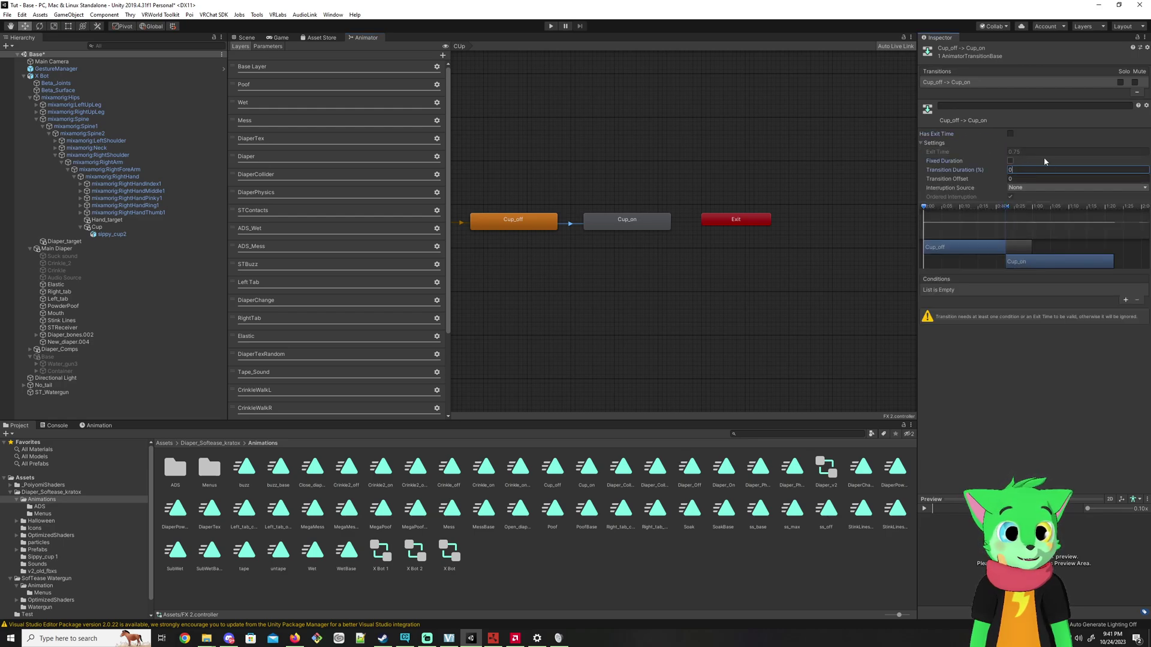
Add a condition to the Cup_off to Cup_on transition requiring Cup_toggle to be true
{"action": "left_click", "coordinate": [1126, 300]}
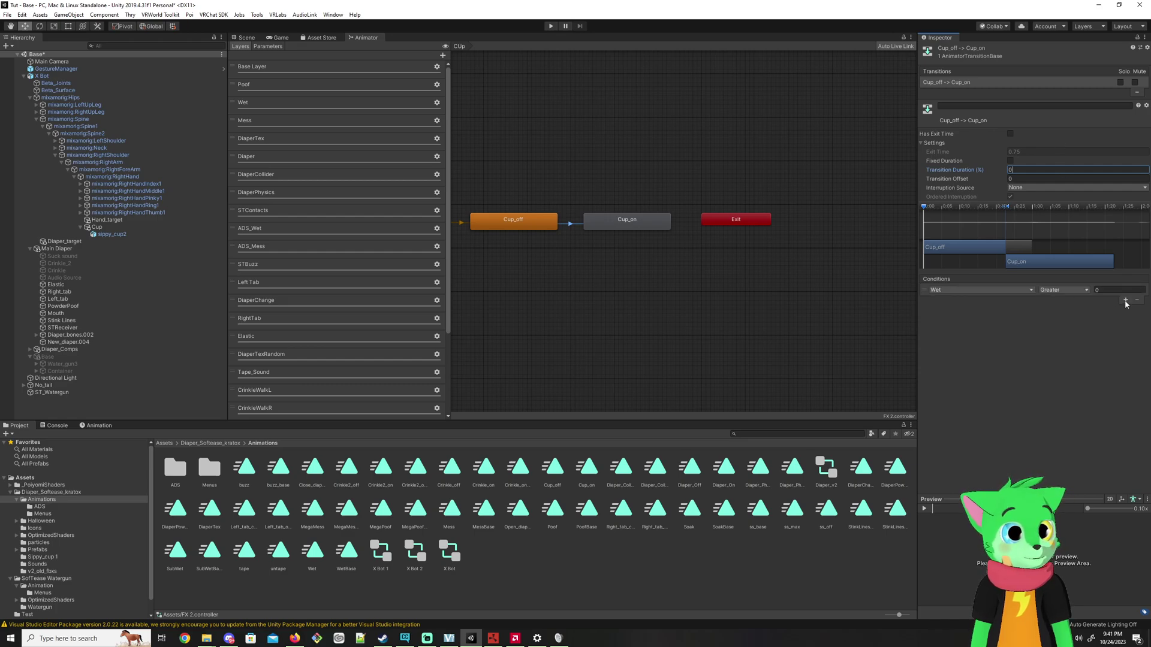
{"action": "left_click", "coordinate": [986, 290]}
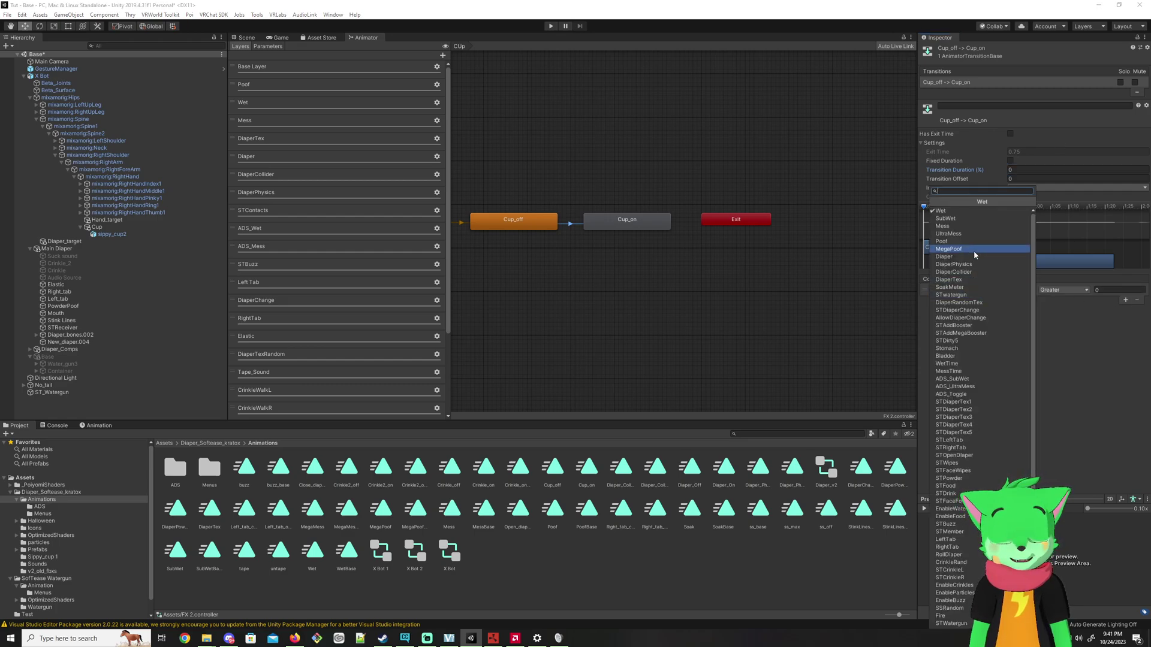
{"action": "type", "text": "cup"}
{"action": "left_click", "coordinate": [978, 211]}
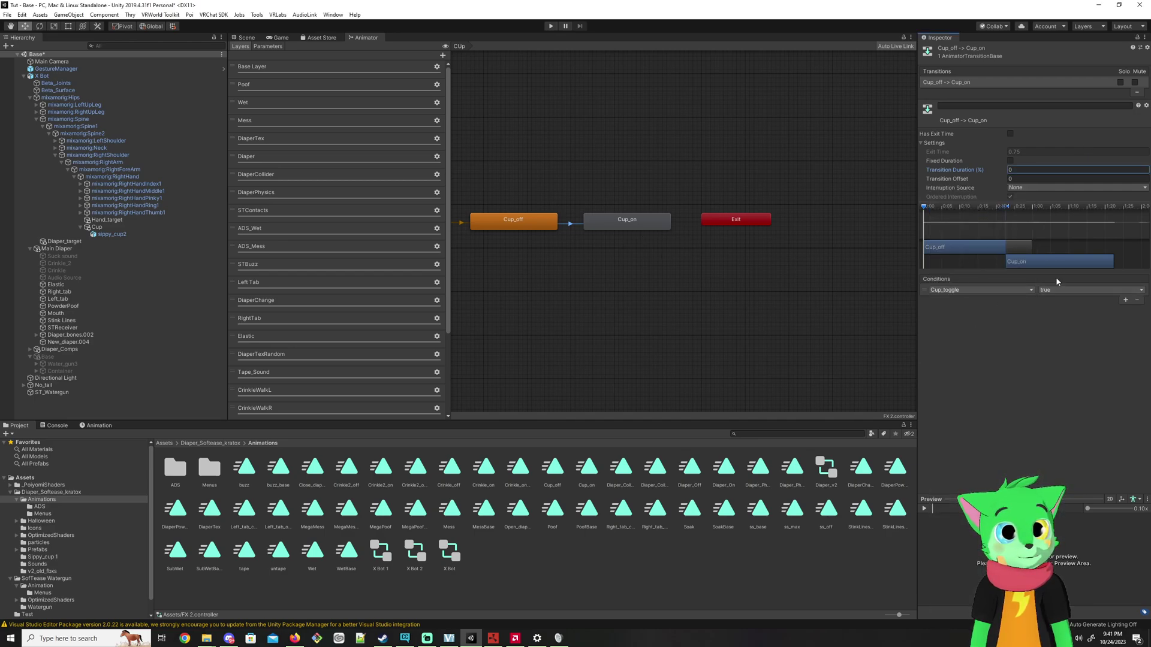
Create a return transition from the Cup_on state to the Cup_off state
{"action": "left_click", "coordinate": [629, 223]}
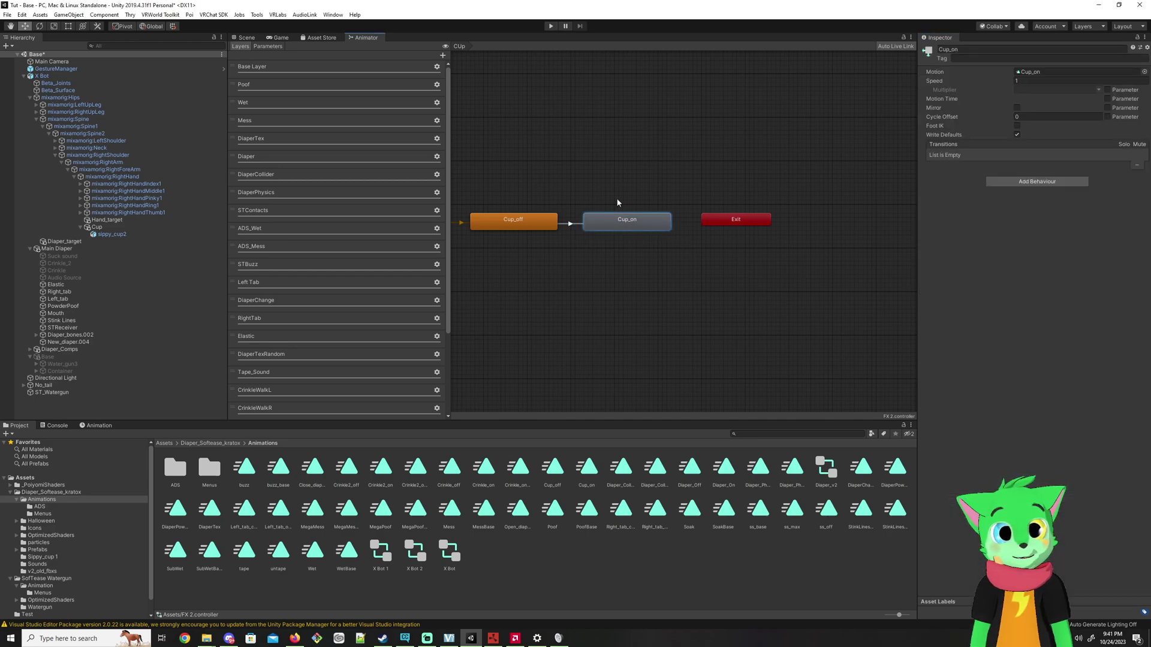
{"action": "middle_click_drag", "start_coordinate": [636, 205], "coordinate": [644, 280]}
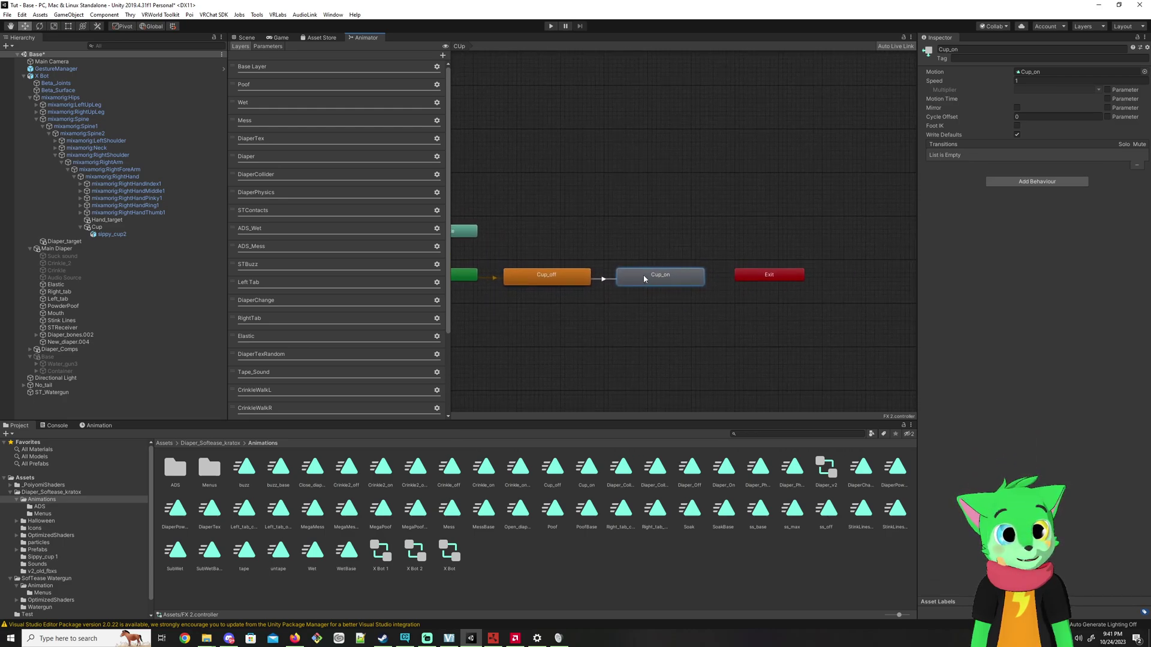
{"action": "right_click", "coordinate": [643, 274]}
{"action": "left_click", "coordinate": [654, 279]}
{"action": "left_click", "coordinate": [557, 274]}
Turn off exit time and fixed duration on the Cup_on to Cup_off transition and set its transition duration to 0
{"action": "left_click", "coordinate": [600, 276]}
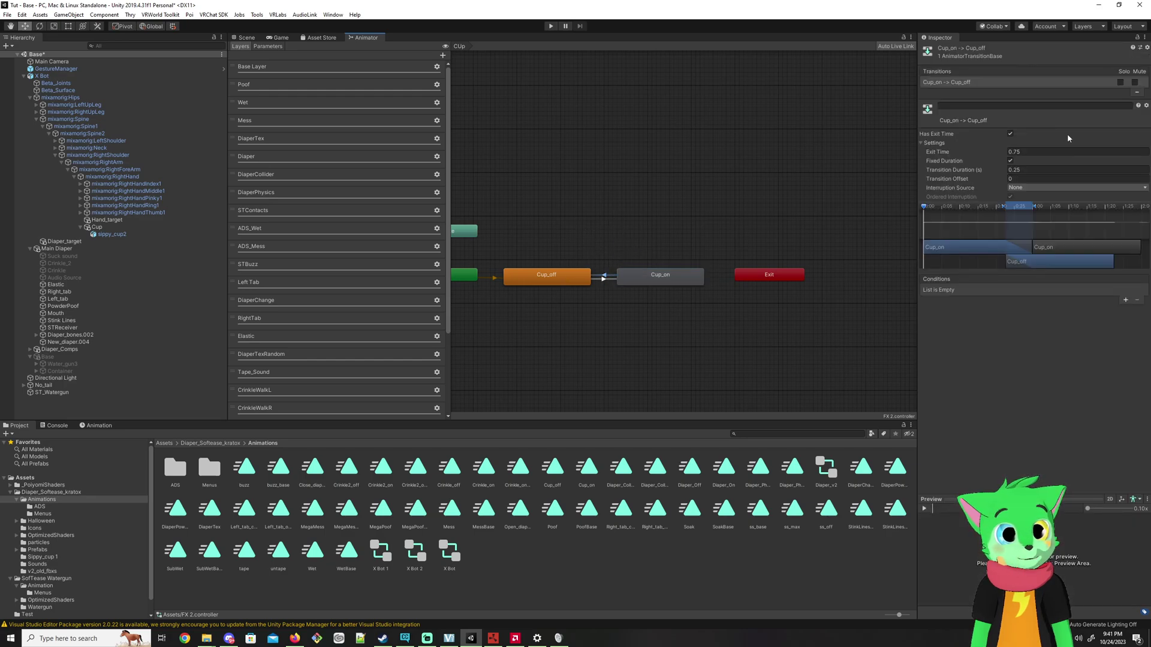
{"action": "left_click", "coordinate": [1011, 135]}
{"action": "left_click", "coordinate": [1011, 160]}
{"action": "left_click", "coordinate": [1032, 170]}
{"action": "type", "text": "0"}
Add a condition based on the Cup_toggle parameter to the Cup_on to Cup_off transition
{"action": "left_click", "coordinate": [1116, 313]}
{"action": "left_click", "coordinate": [1126, 300]}
{"action": "left_click", "coordinate": [948, 290]}
{"action": "type", "text": "cu"}
{"action": "left_click", "coordinate": [959, 211]}
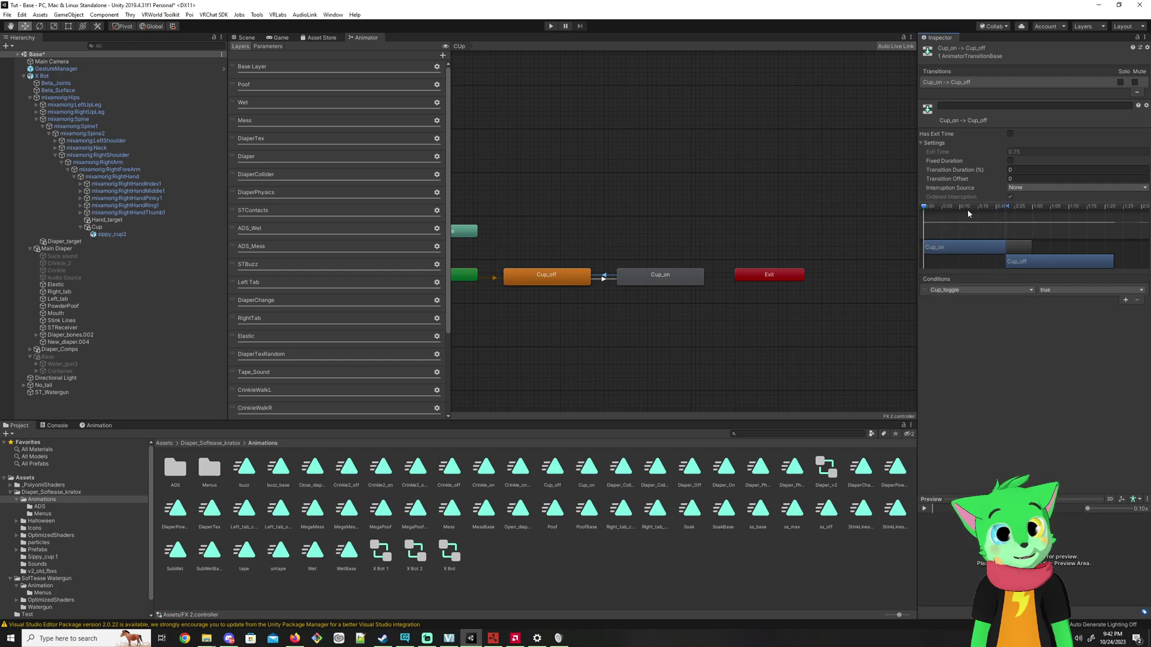
{"action": "left_click", "coordinate": [1060, 309]}
{"action": "middle_click_drag", "start_coordinate": [679, 259], "coordinate": [722, 207]}
{"action": "left_click", "coordinate": [614, 243]}
{"action": "middle_click_drag", "start_coordinate": [648, 221], "coordinate": [620, 216]}
{"action": "scroll", "coordinate": [385, 265], "scroll_direction": "down", "scroll_amount": 3}
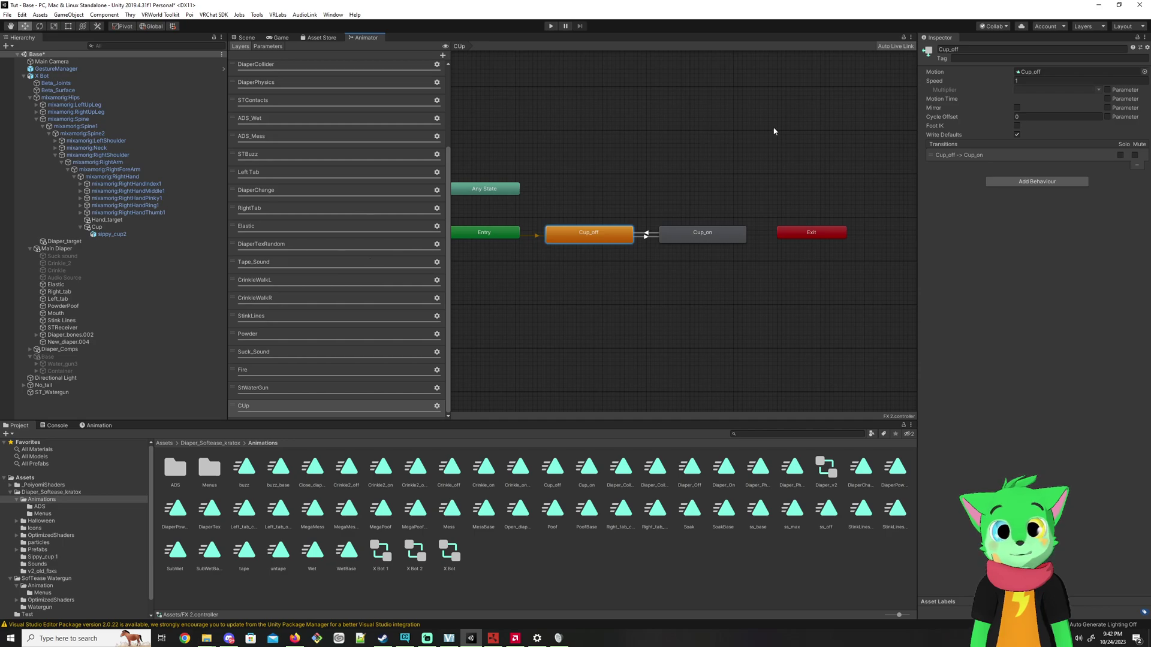
{"action": "left_click", "coordinate": [258, 48]}
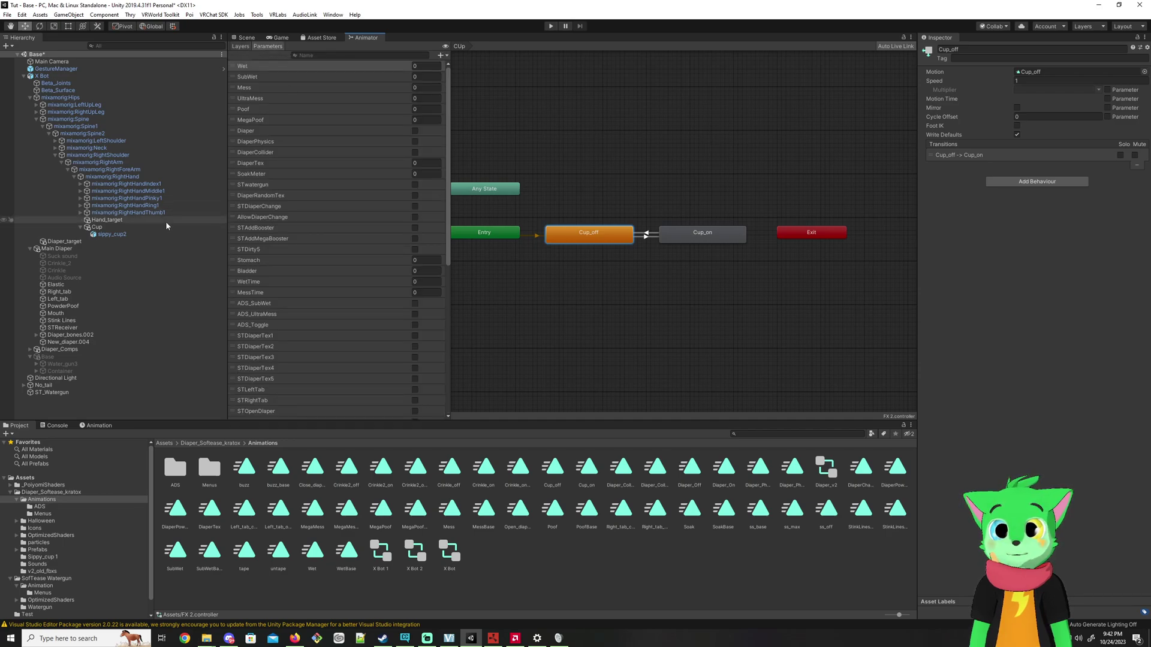
Open the DefaultExpressionParameters 2 asset from X Bot's VRC Avatar Descriptor
{"action": "left_click", "coordinate": [43, 77]}
{"action": "scroll", "coordinate": [1044, 447], "scroll_direction": "down", "scroll_amount": 4}
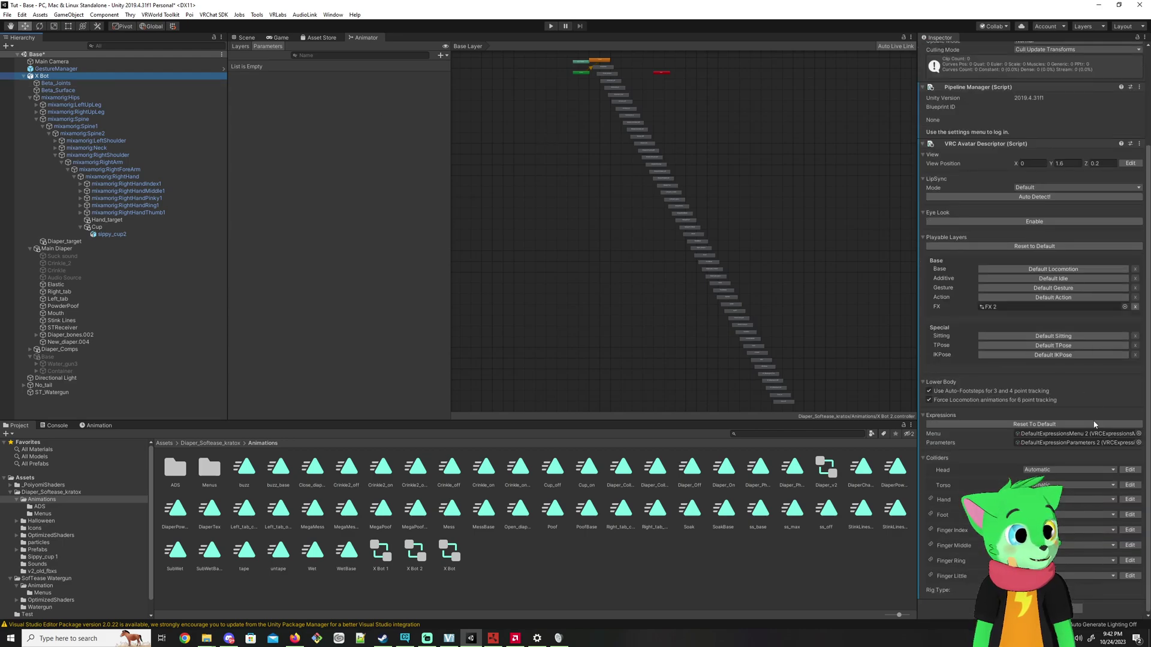
{"action": "double_click", "coordinate": [1044, 444]}
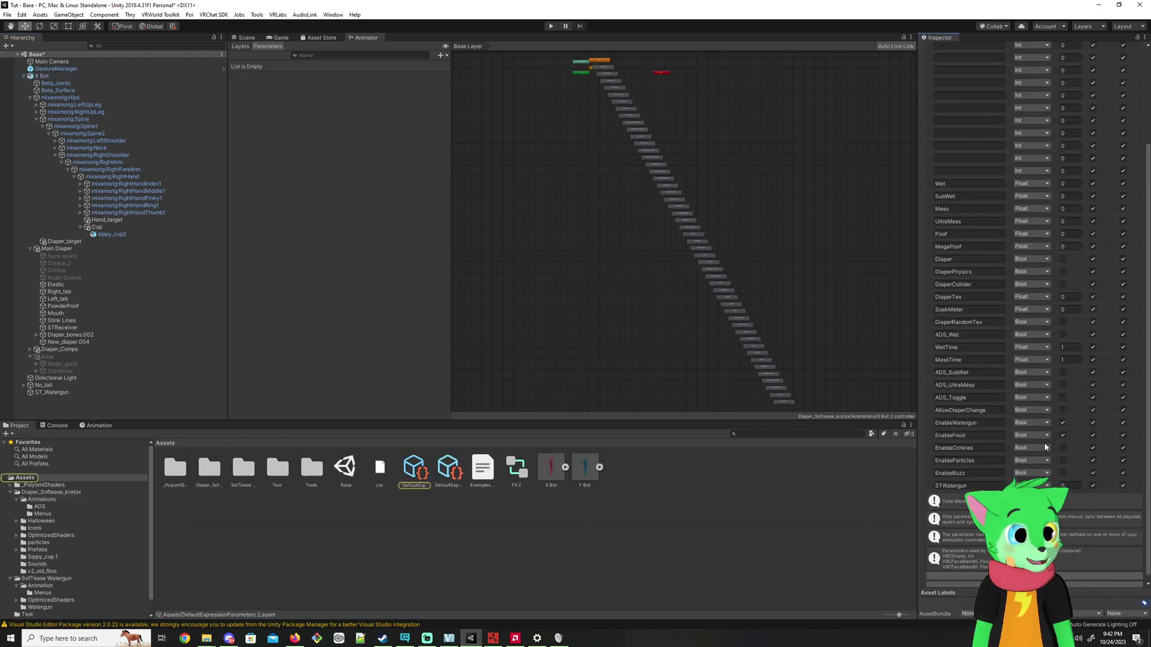
{"action": "scroll", "coordinate": [990, 239], "scroll_direction": "up", "scroll_amount": 5}
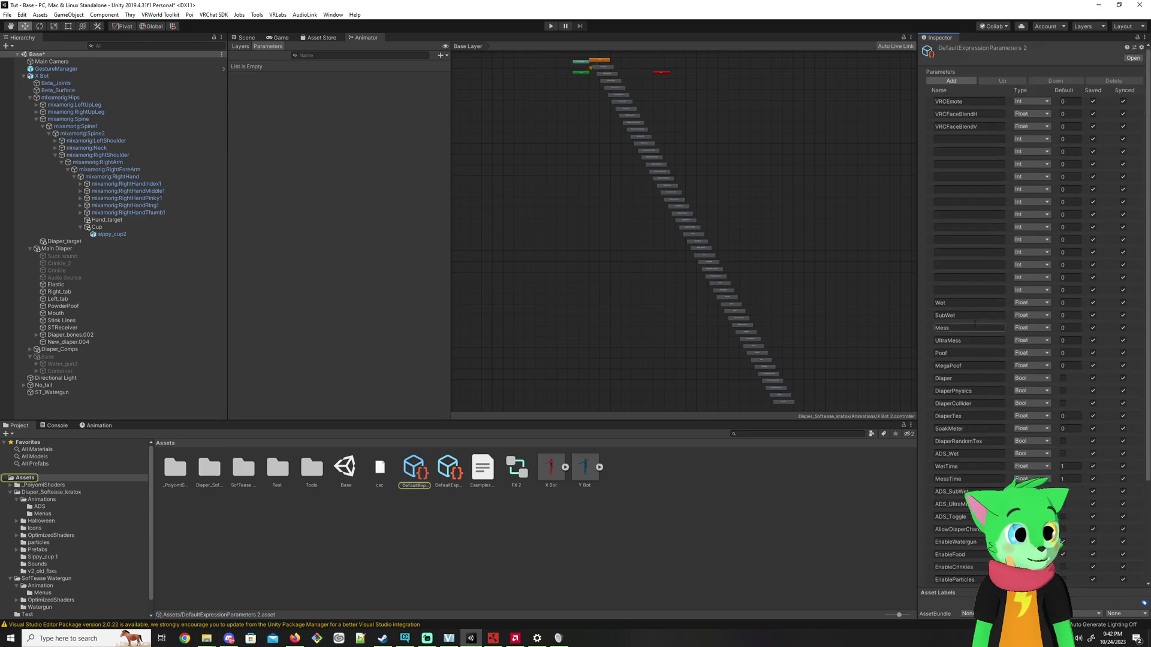
Add an expression parameter named Cup_toggle of type Bool at the end of the parameter list
{"action": "left_click", "coordinate": [951, 81]}
{"action": "scroll", "coordinate": [989, 360], "scroll_direction": "down", "scroll_amount": 4}
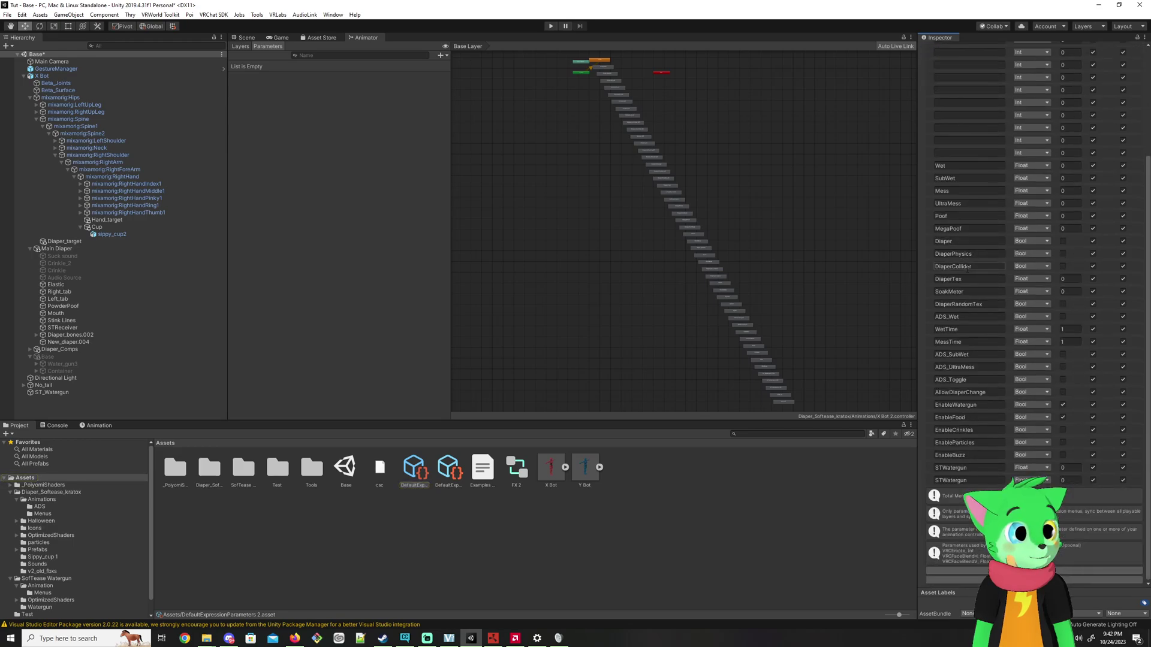
{"action": "left_click", "coordinate": [953, 481]}
{"action": "key", "text": "ctrl+a"}
{"action": "type", "text": "Cup_toggle"}
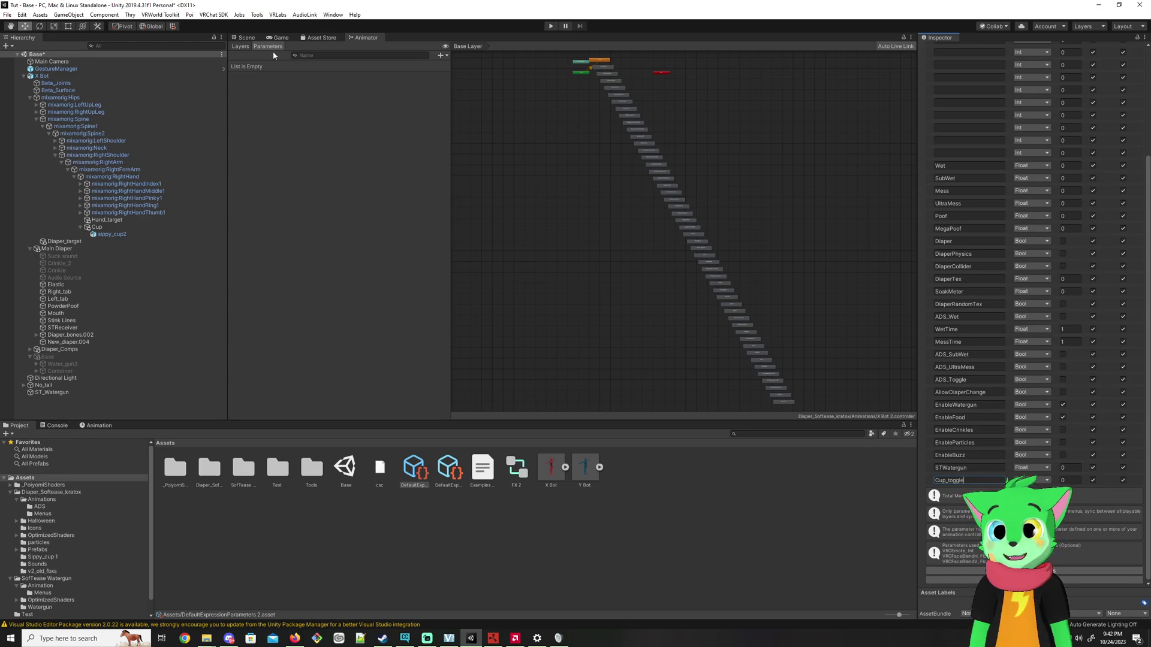
{"action": "left_click", "coordinate": [1030, 481]}
{"action": "left_click", "coordinate": [1034, 487]}
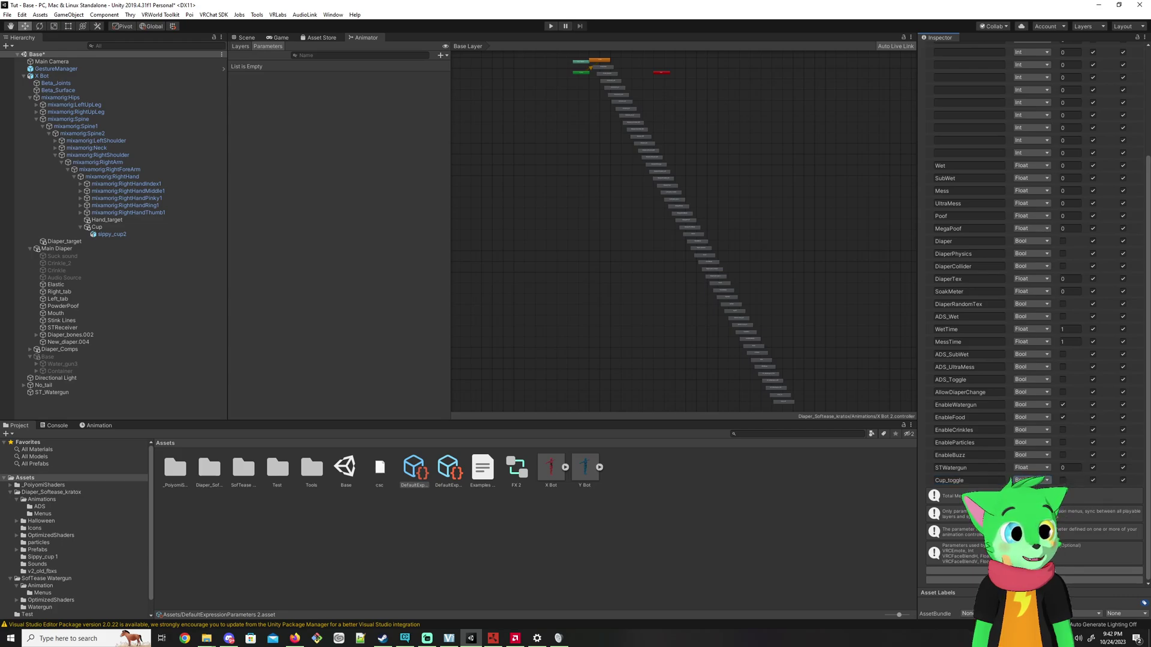
{"action": "key", "text": "ctrl+z"}
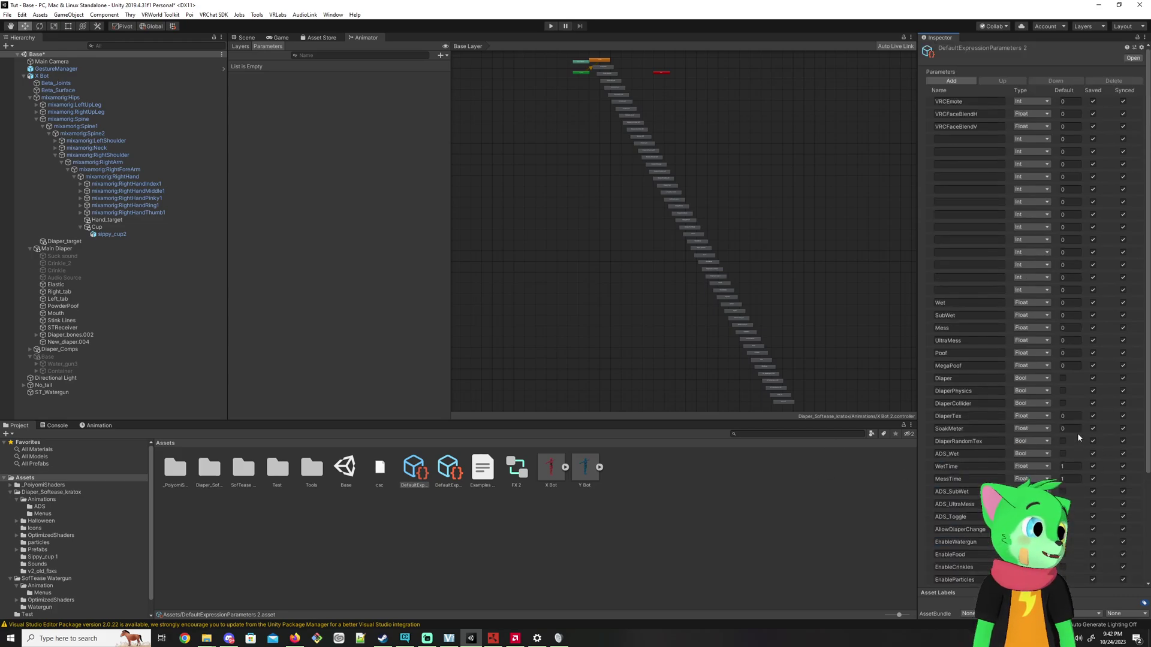
{"action": "key", "text": "ctrl+y"}
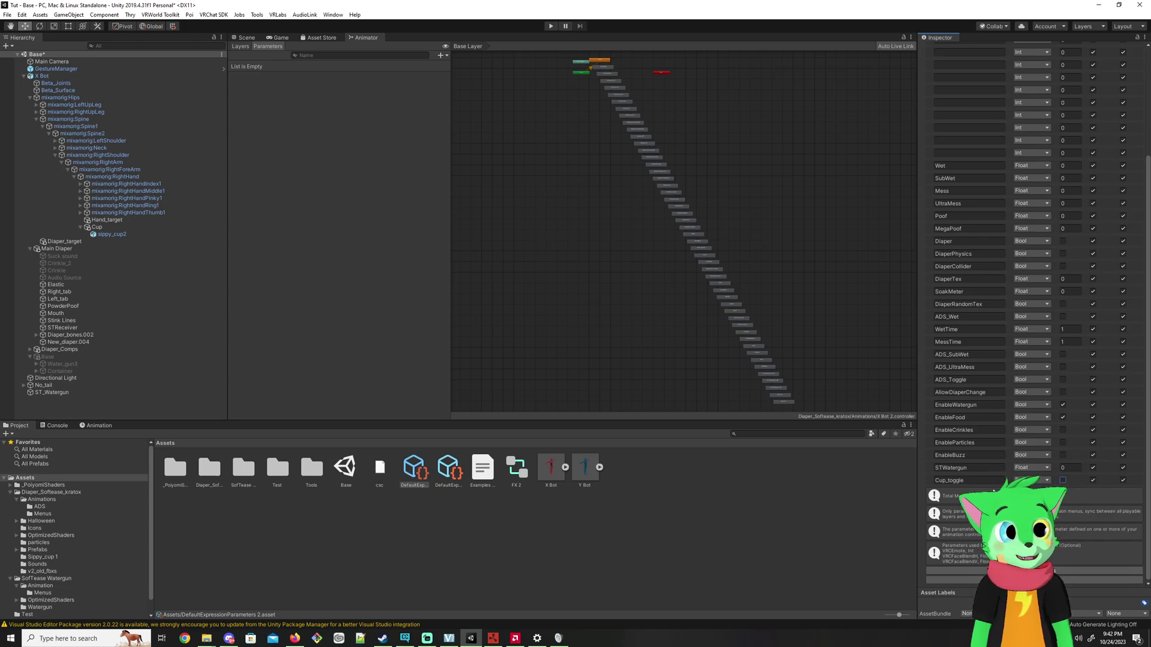
Open the ST_ADDONS submenu by following X Bot's expressions menu through SofTease Menu and ST Addons
{"action": "left_click", "coordinate": [65, 77]}
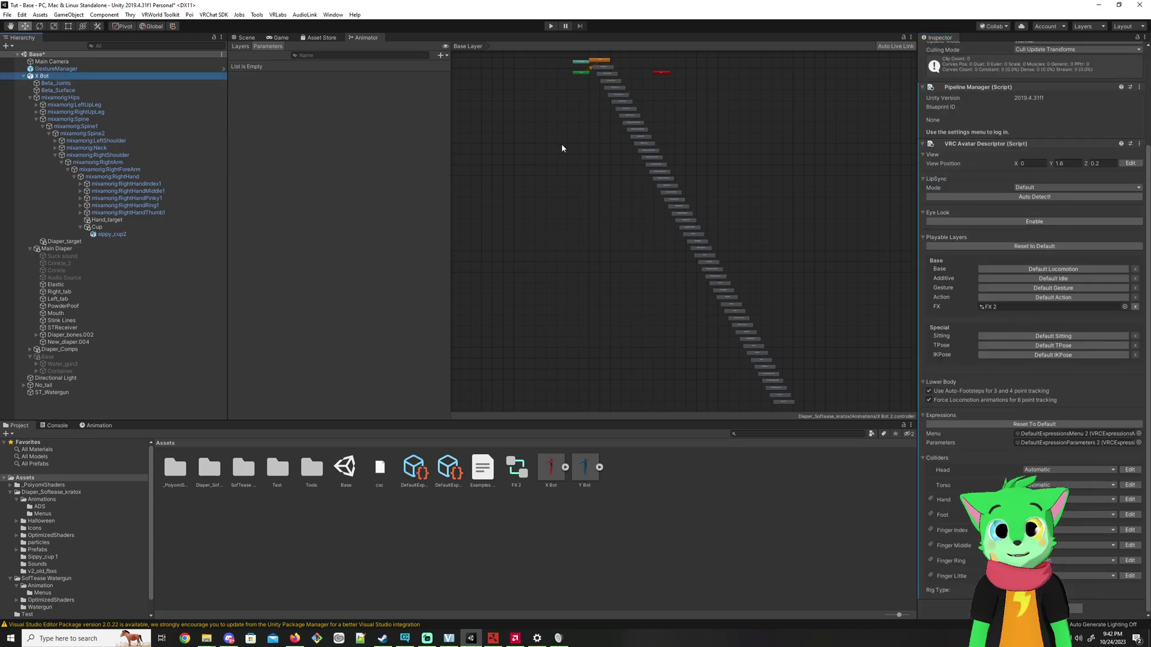
{"action": "double_click", "coordinate": [1101, 432]}
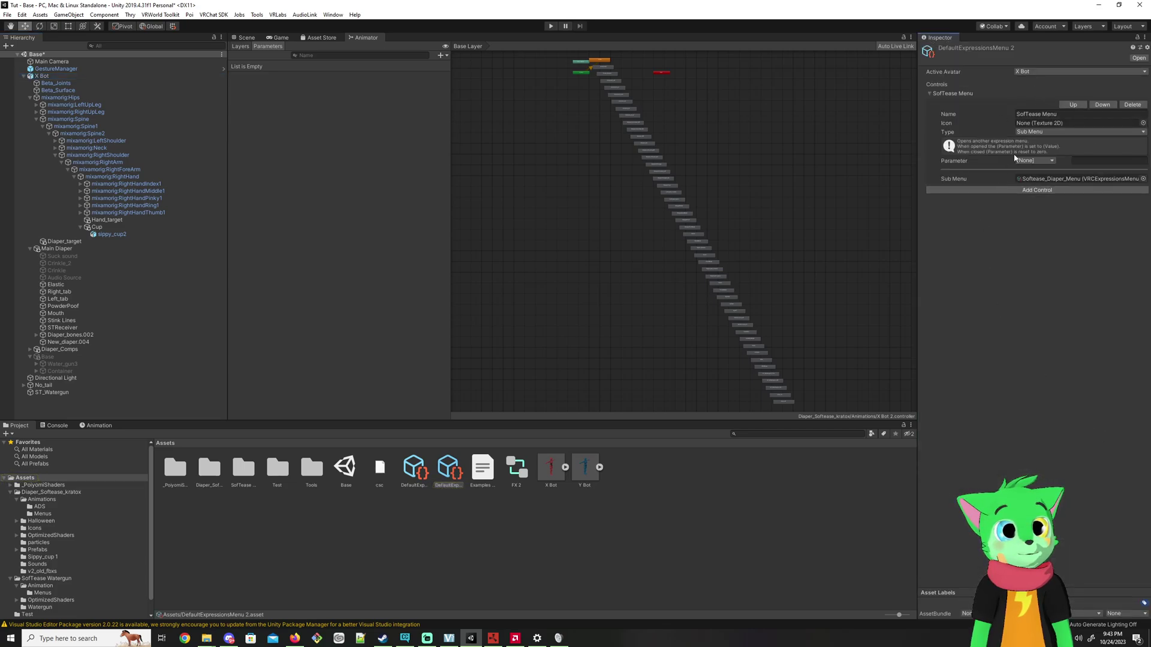
{"action": "double_click", "coordinate": [1054, 178]}
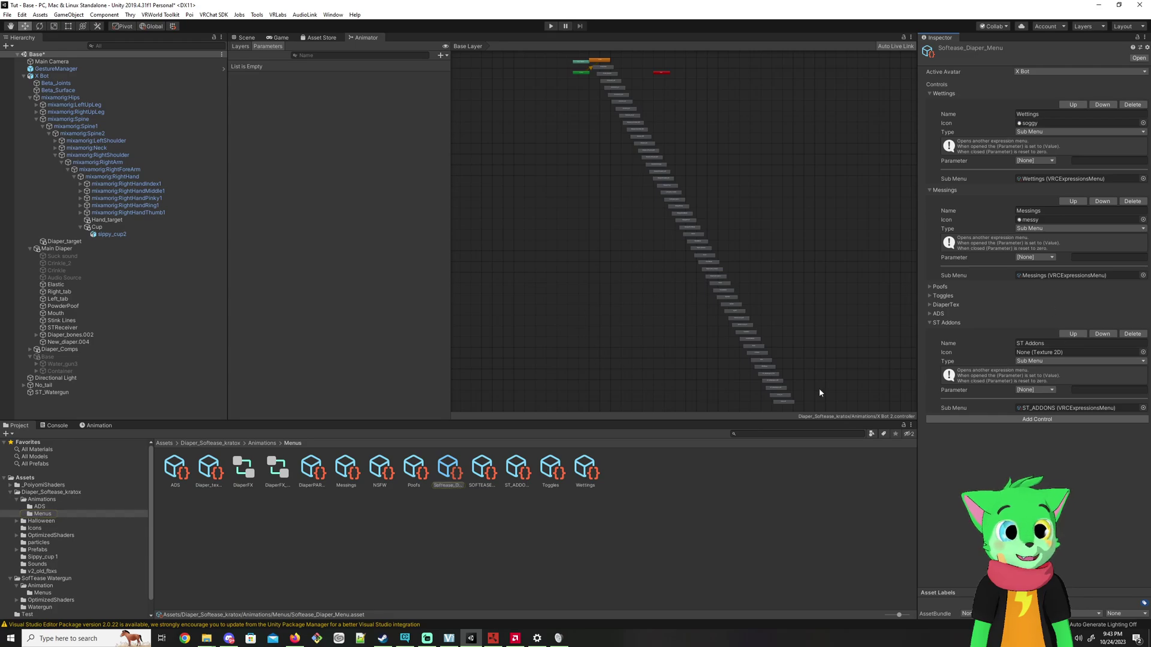
{"action": "double_click", "coordinate": [1048, 408]}
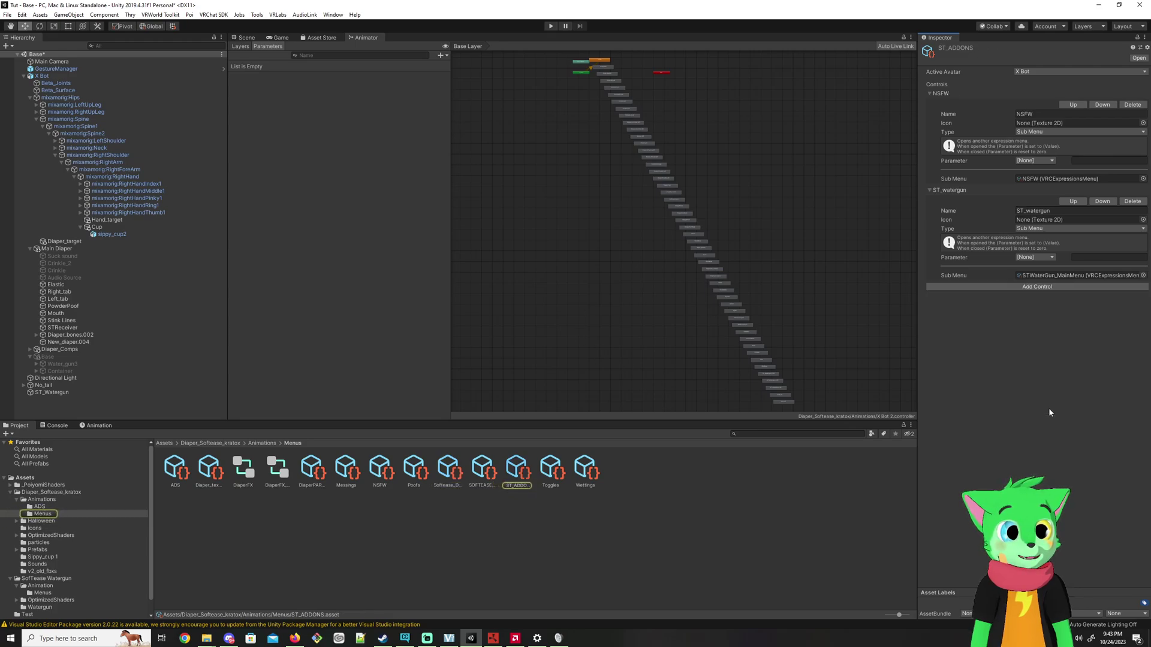
Add a new control named Sippy Cup to the ST_ADDONS menu
{"action": "left_click", "coordinate": [1028, 287]}
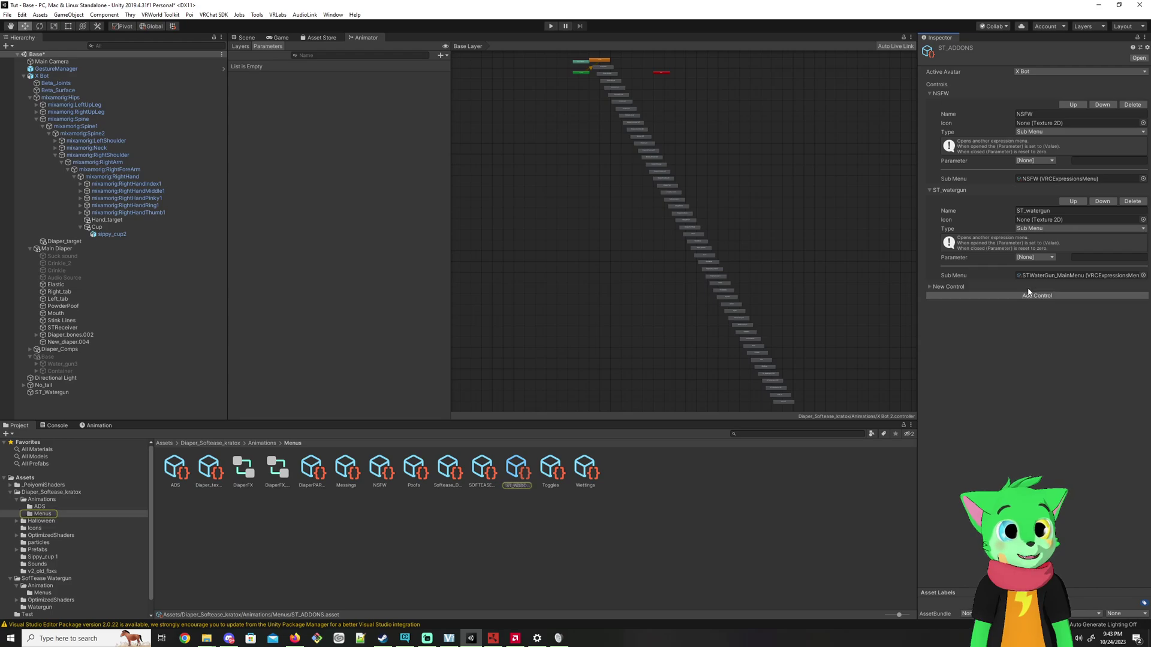
{"action": "left_click", "coordinate": [929, 286]}
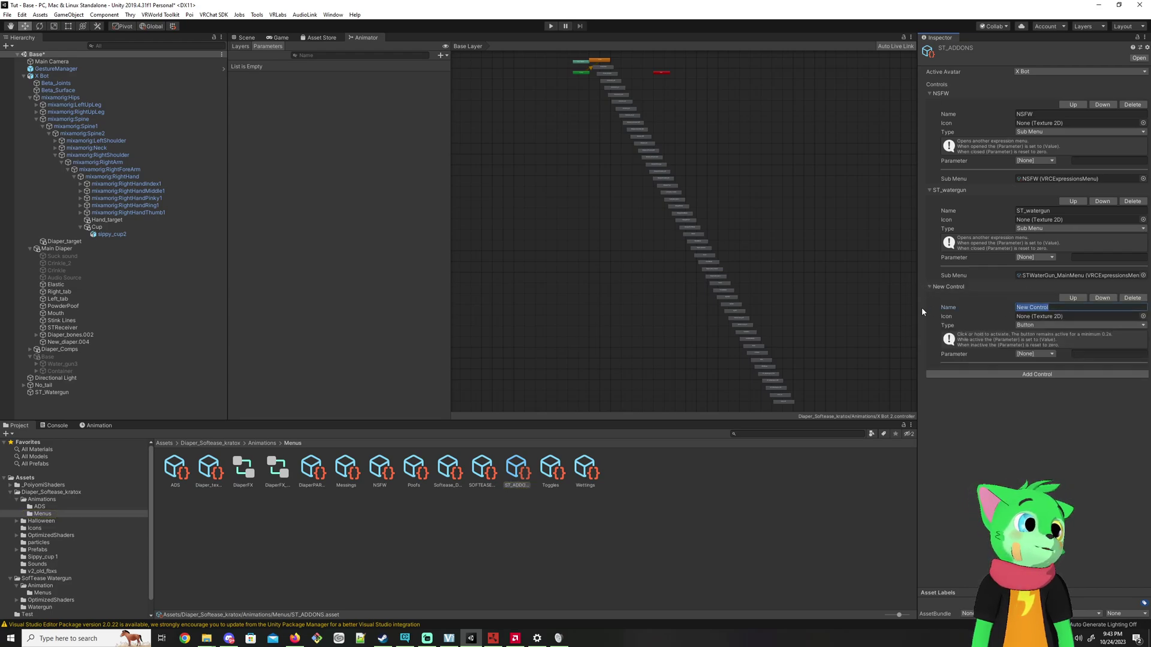
{"action": "type", "text": "ST_"}
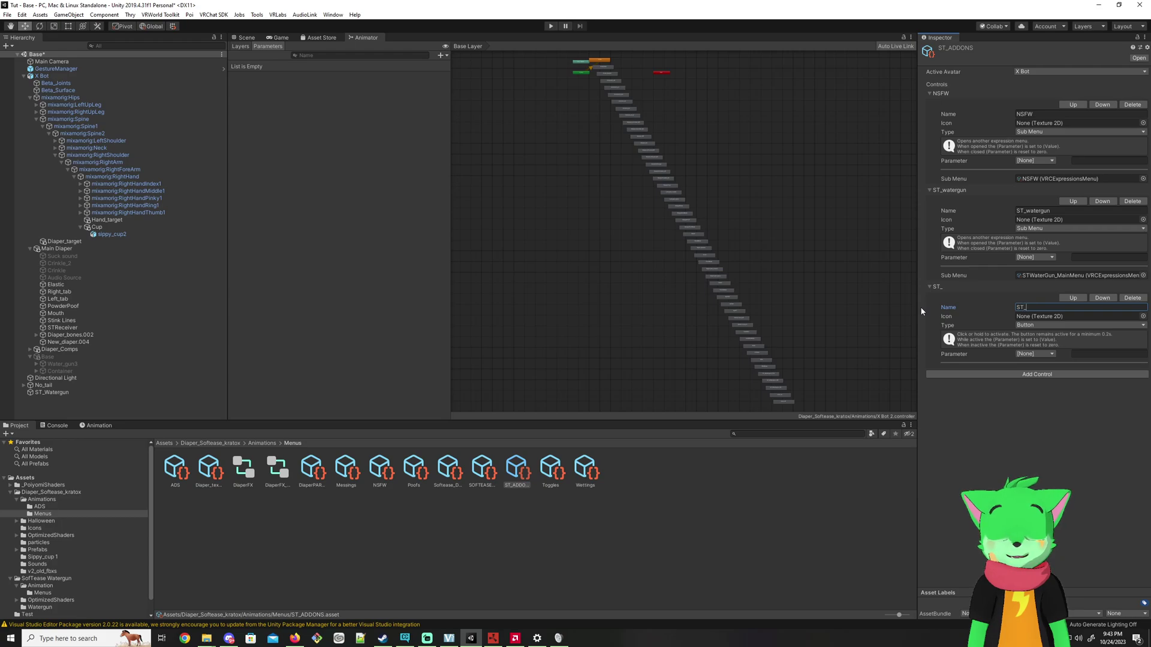
{"action": "key", "text": "ctrl+a"}
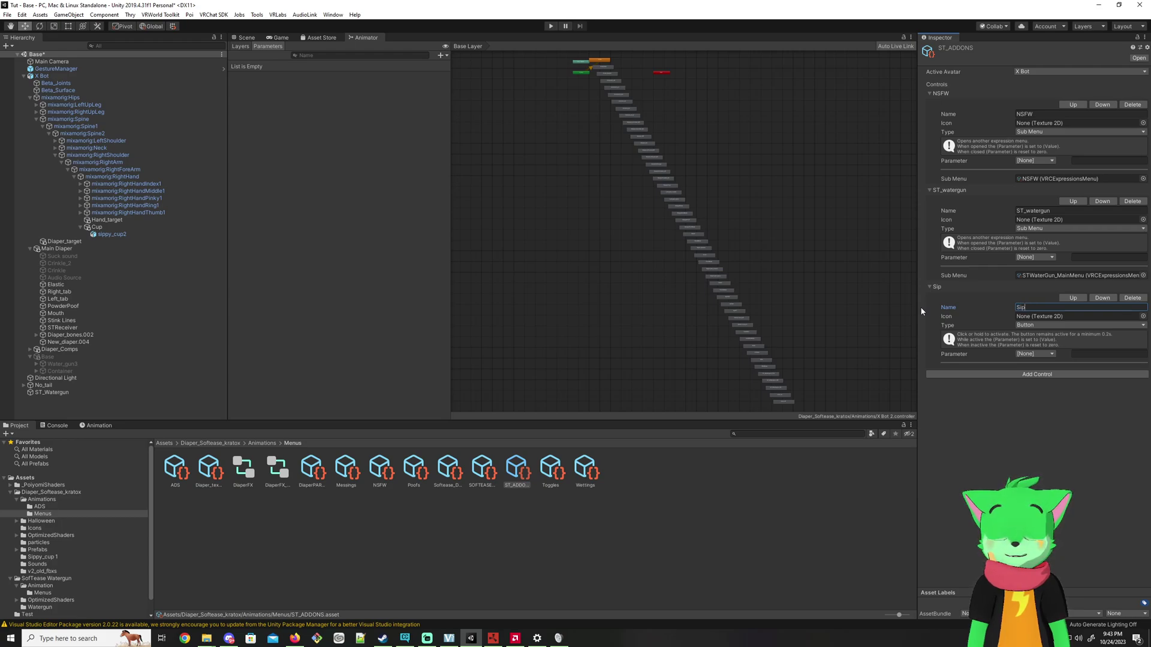
{"action": "type", "text": "Sippy Cup"}
Set the Sippy Cup control's type to Toggle and its parameter to Cup_toggle
{"action": "left_click", "coordinate": [1055, 325]}
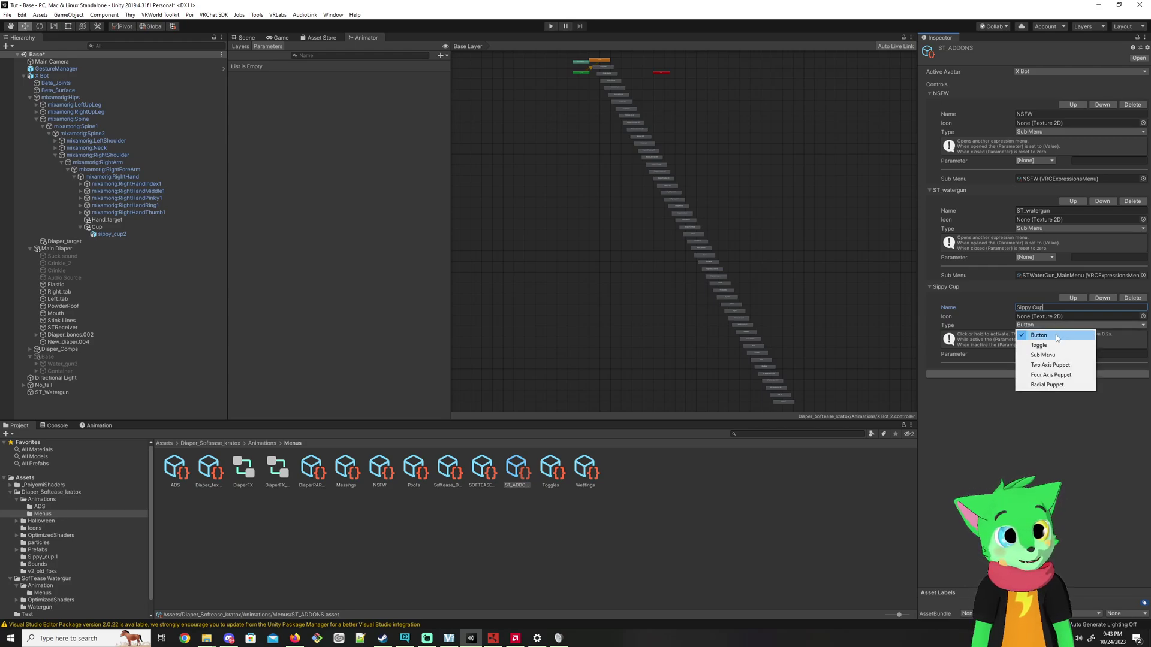
{"action": "left_click", "coordinate": [1041, 346]}
{"action": "left_click", "coordinate": [1050, 355]}
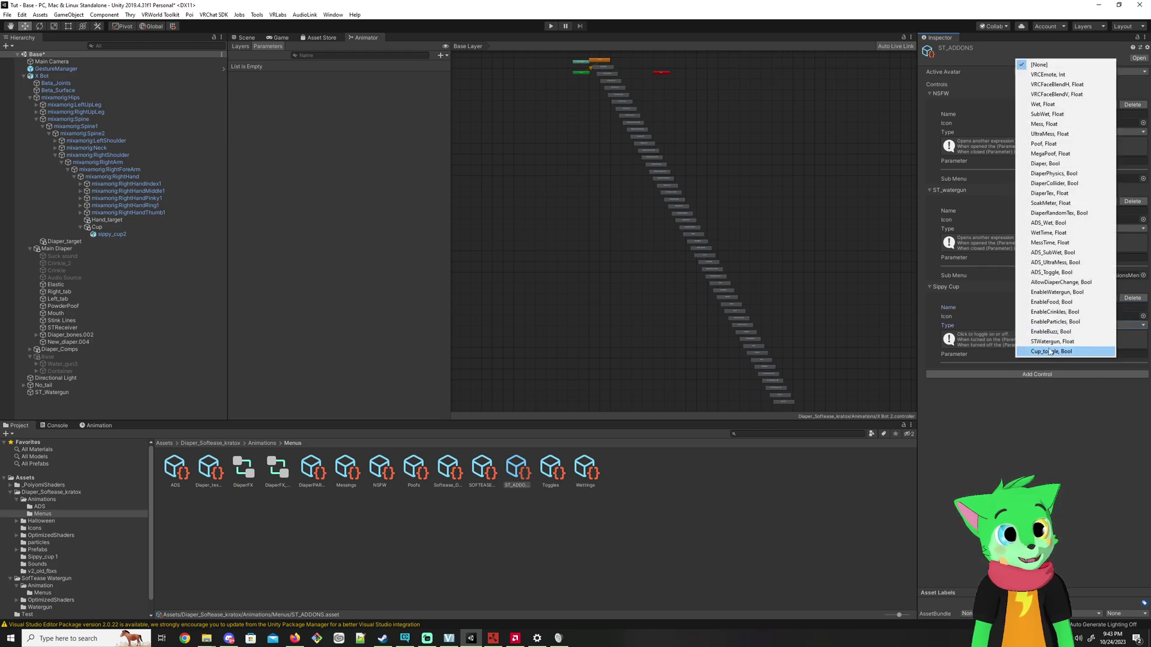
{"action": "left_click", "coordinate": [1058, 354]}
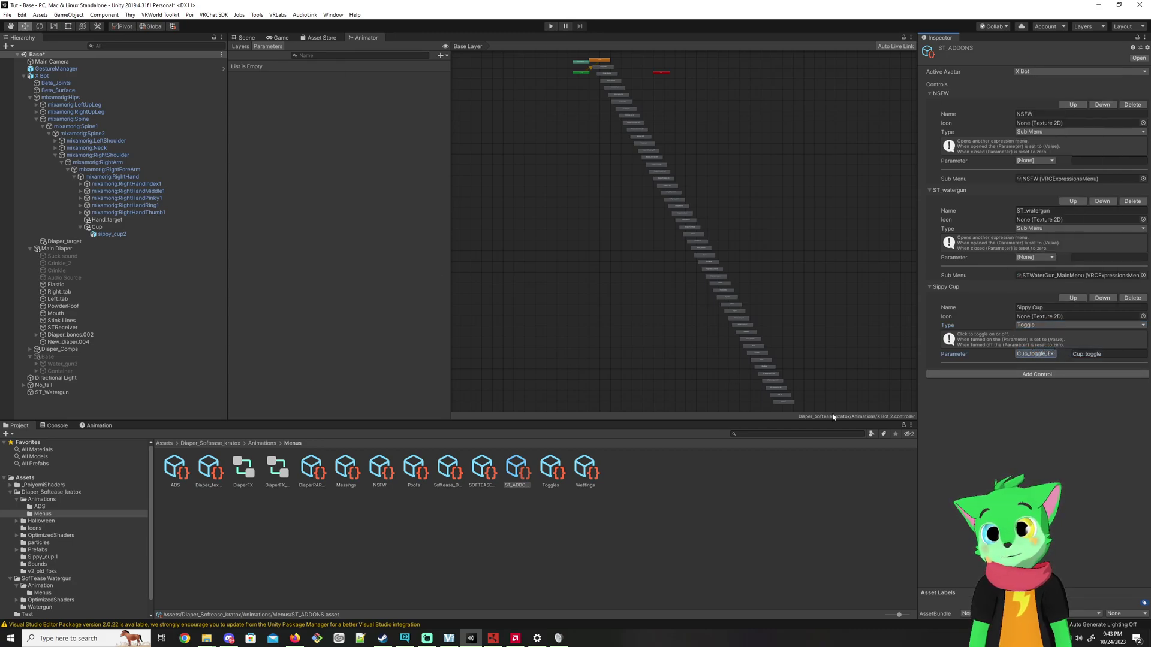
Enter Play mode with the GestureManager selected and frame the avatar in the Scene view
{"action": "left_click", "coordinate": [50, 69]}
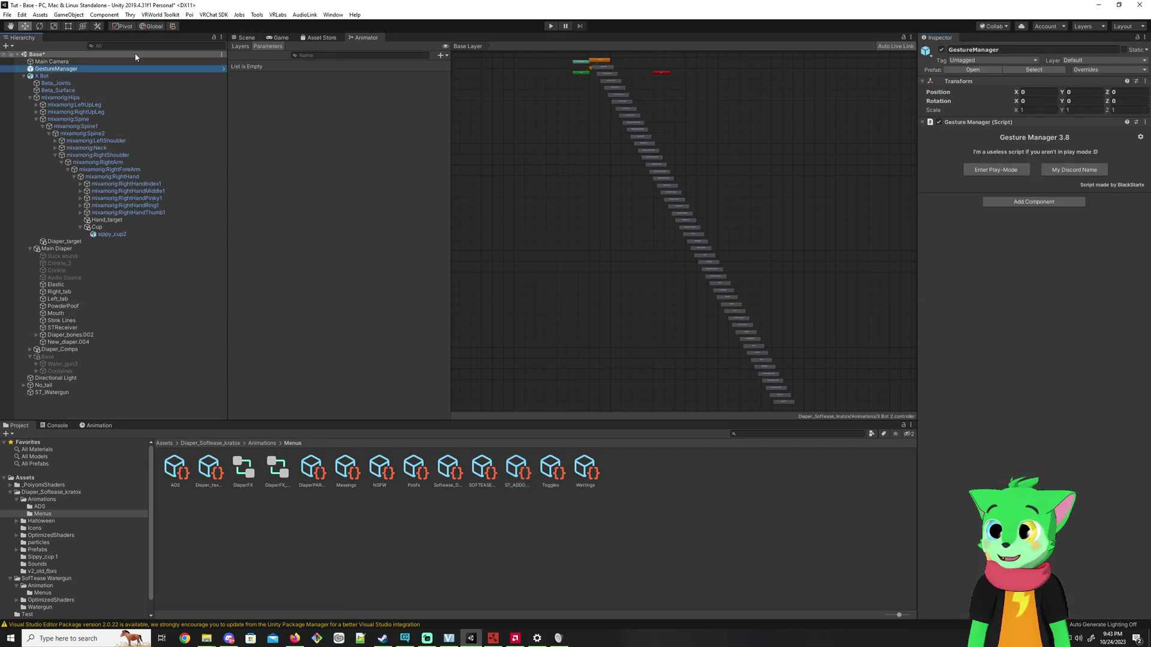
{"action": "left_click", "coordinate": [551, 26]}
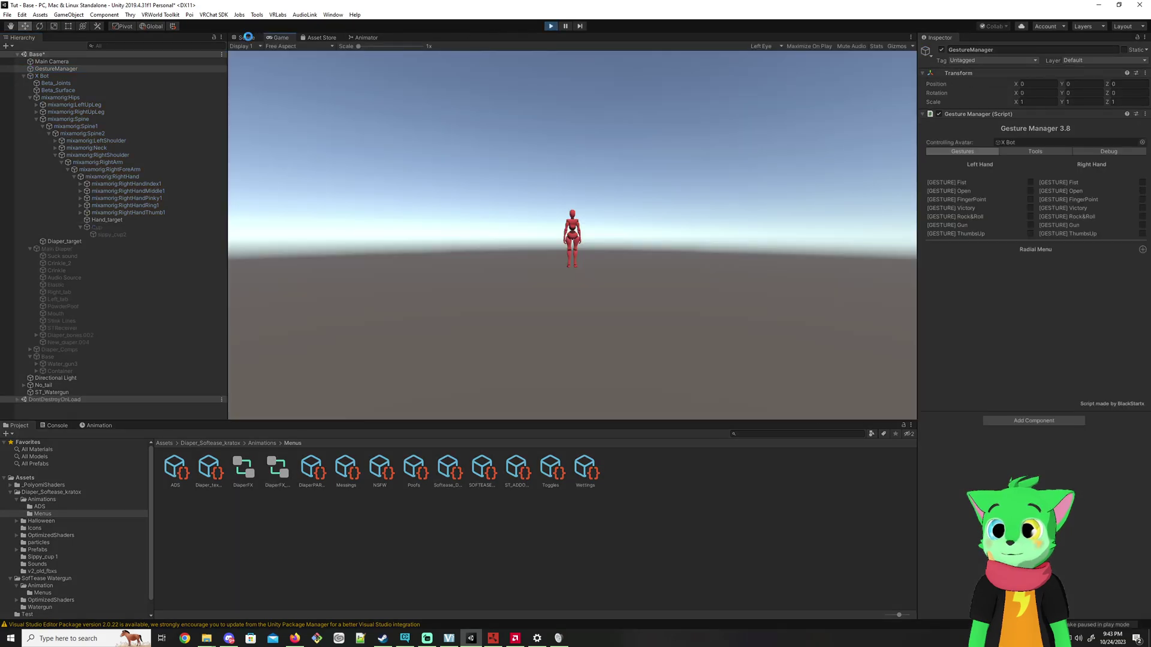
{"action": "left_click", "coordinate": [247, 38]}
{"action": "right_click_drag", "start_coordinate": [427, 137], "coordinate": [476, 171]}
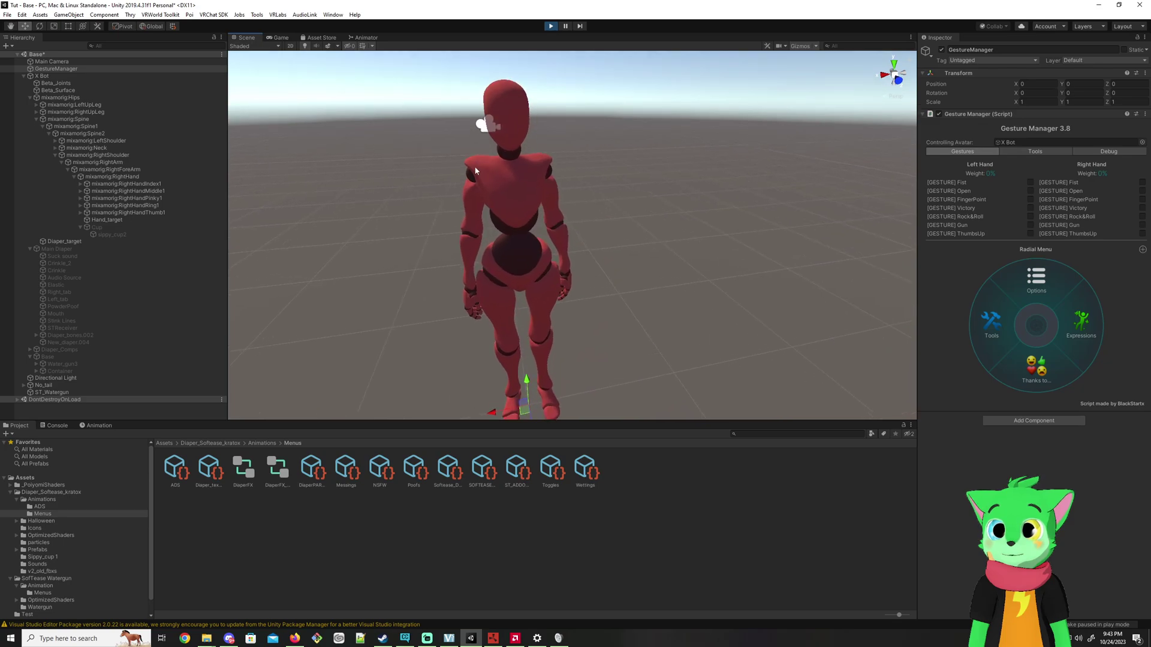
Turn on the diaper and the Sippy Cup through the avatar's Expressions radial menu
{"action": "left_click", "coordinate": [1080, 324]}
{"action": "left_click", "coordinate": [1036, 366]}
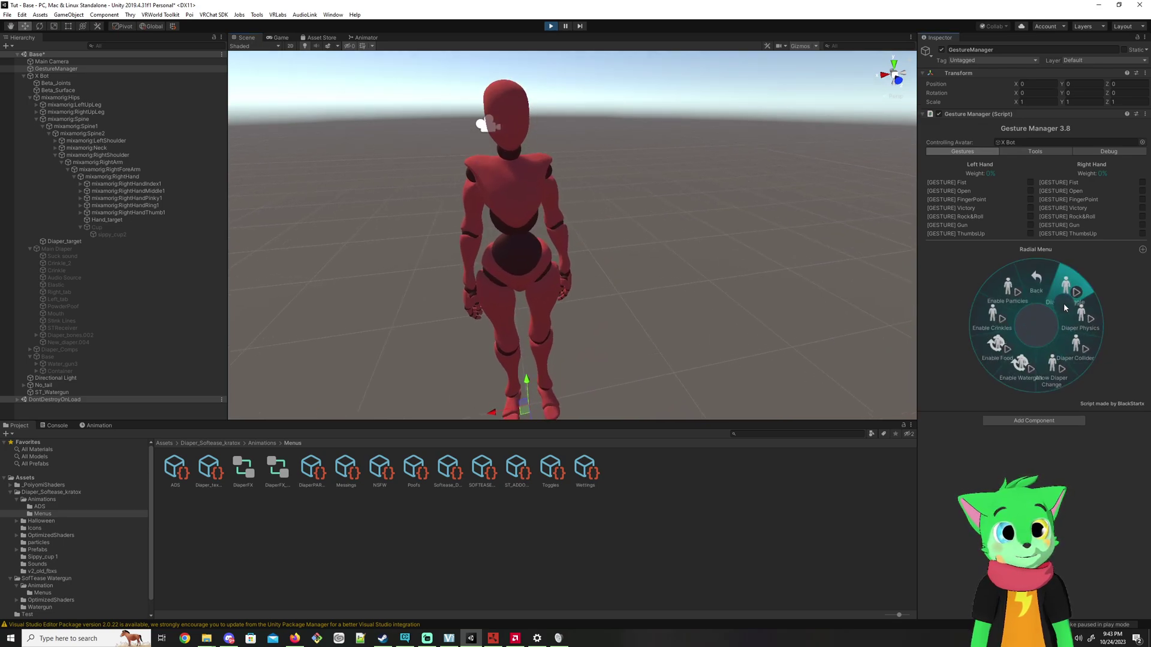
{"action": "left_click", "coordinate": [1065, 288]}
{"action": "left_click", "coordinate": [1003, 298]}
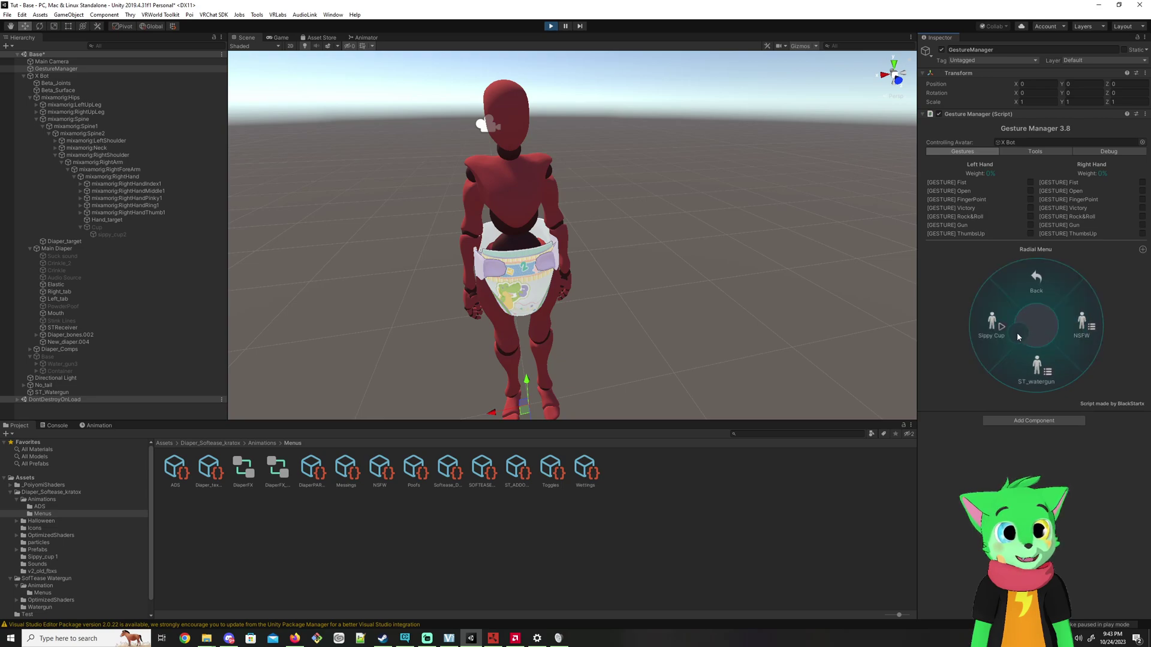
{"action": "left_click", "coordinate": [996, 333]}
Examine X Bot's contact and collider outlines from the side, including those above the head
{"action": "left_click_drag", "start_coordinate": [676, 314], "coordinate": [578, 264], "text": "alt"}
{"action": "left_click", "coordinate": [58, 75]}
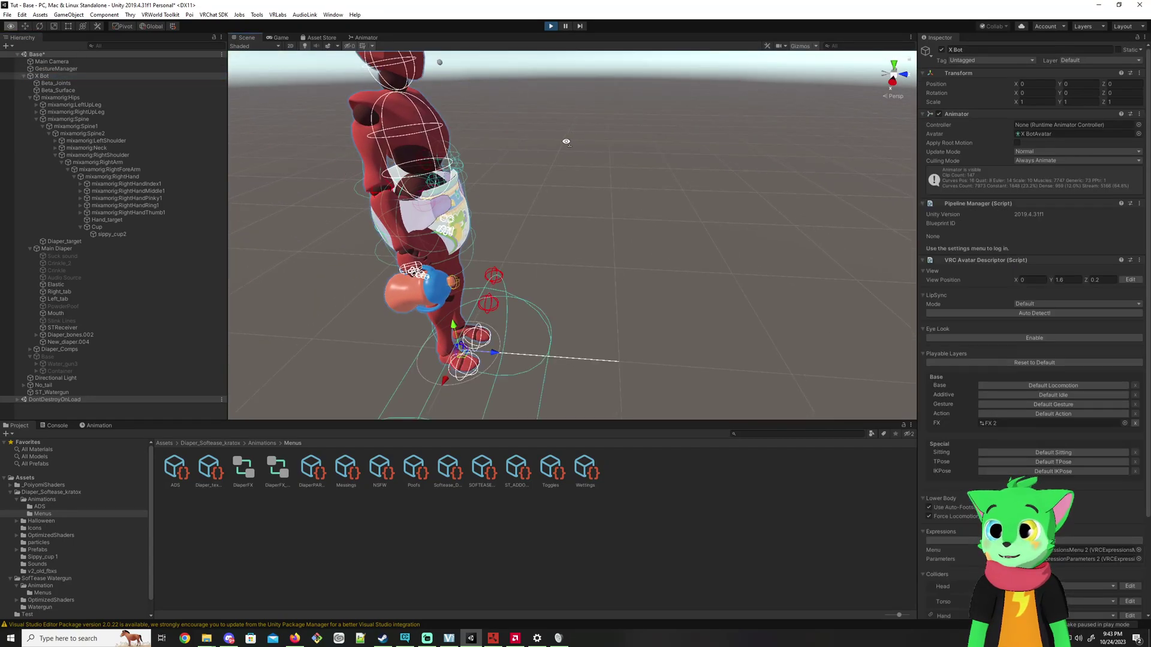
{"action": "left_click_drag", "start_coordinate": [540, 150], "coordinate": [517, 92], "text": "alt"}
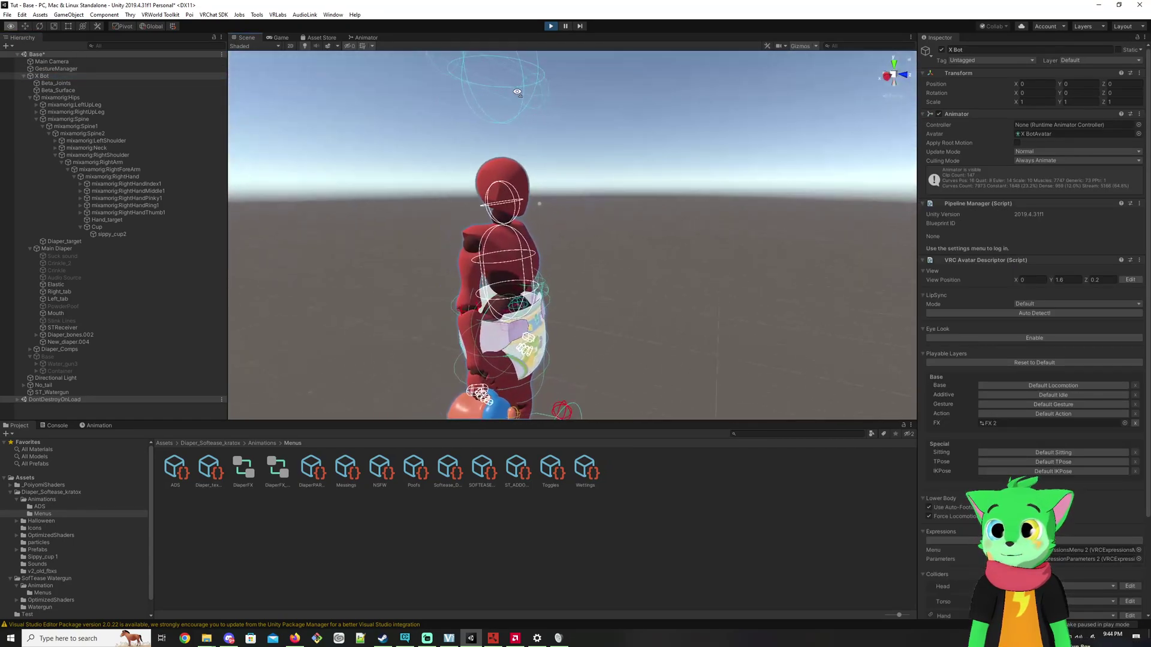
Move the Main Diaper's Mouth receiver onto the avatar's head, to about Y 3.883 and Z 0.03, and check it against X Bot's outlines
{"action": "left_click", "coordinate": [70, 247]}
{"action": "left_click", "coordinate": [56, 313]}
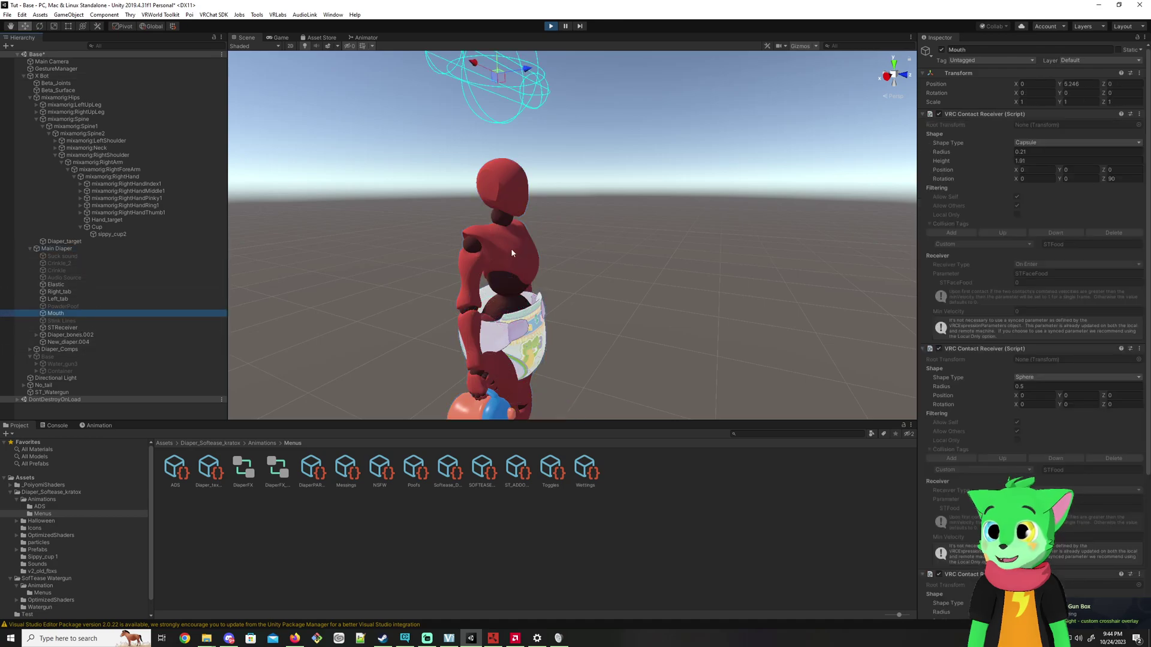
{"action": "left_click_drag", "start_coordinate": [528, 242], "coordinate": [490, 155], "text": "alt"}
{"action": "scroll", "coordinate": [489, 154], "scroll_direction": "down", "scroll_amount": 2}
{"action": "scroll", "coordinate": [504, 180], "scroll_direction": "up", "scroll_amount": 5}
{"action": "scroll", "coordinate": [522, 192], "scroll_direction": "down", "scroll_amount": 5}
{"action": "left_click_drag", "start_coordinate": [521, 192], "coordinate": [543, 200], "text": "alt"}
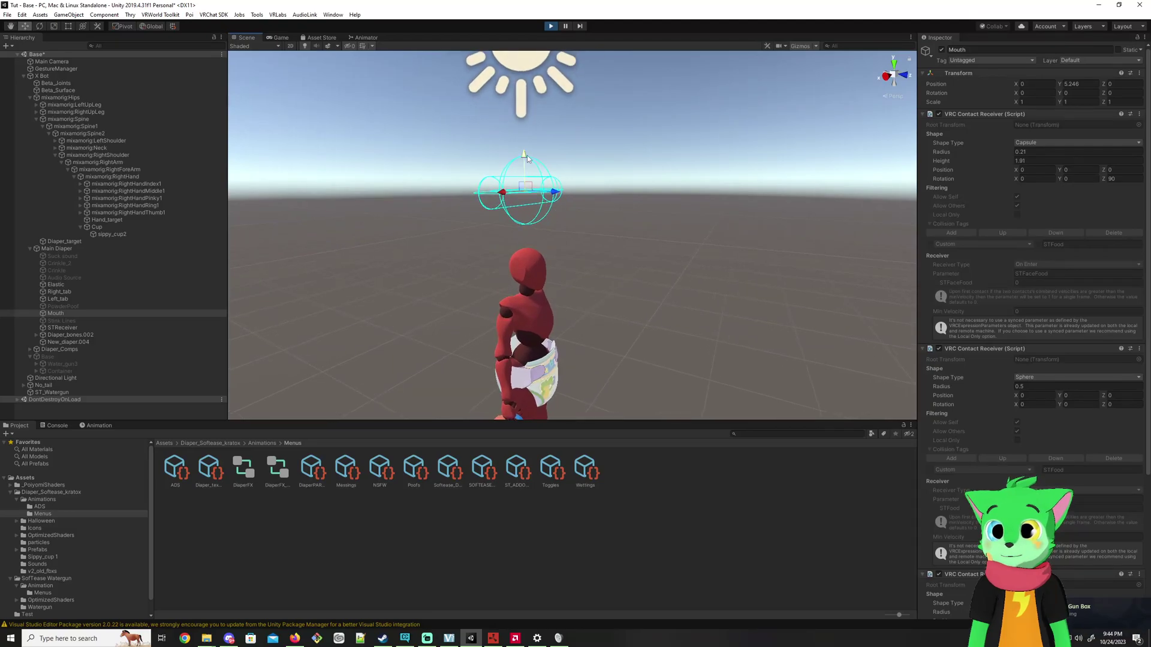
{"action": "left_click_drag", "start_coordinate": [527, 158], "coordinate": [583, 363]}
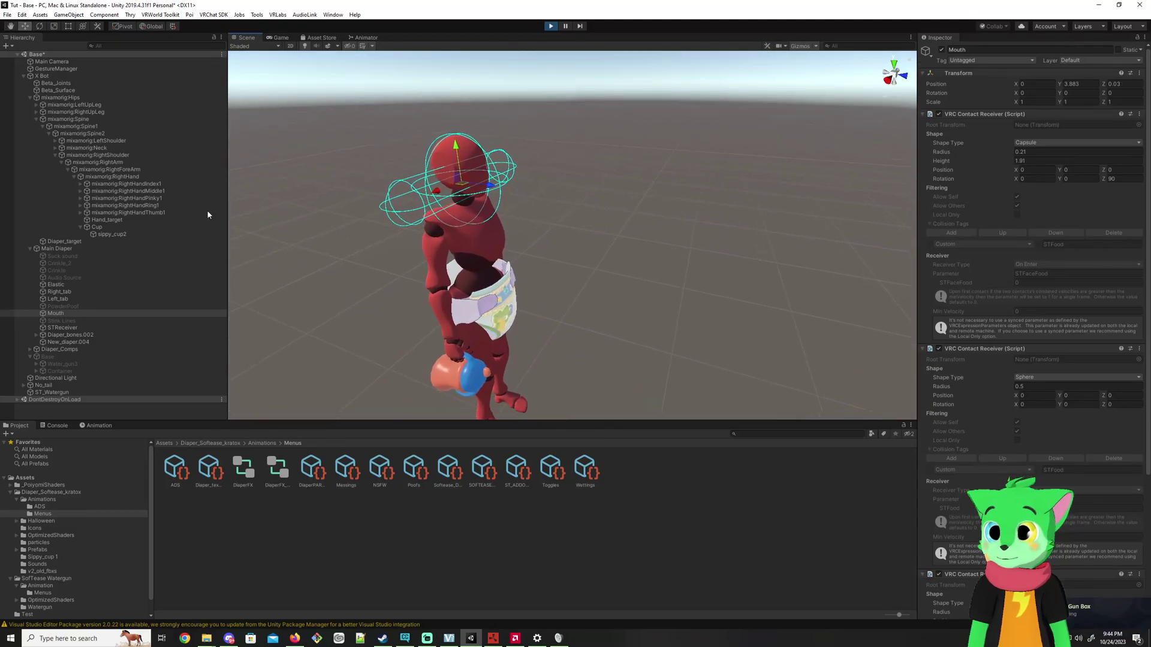
{"action": "left_click", "coordinate": [54, 76]}
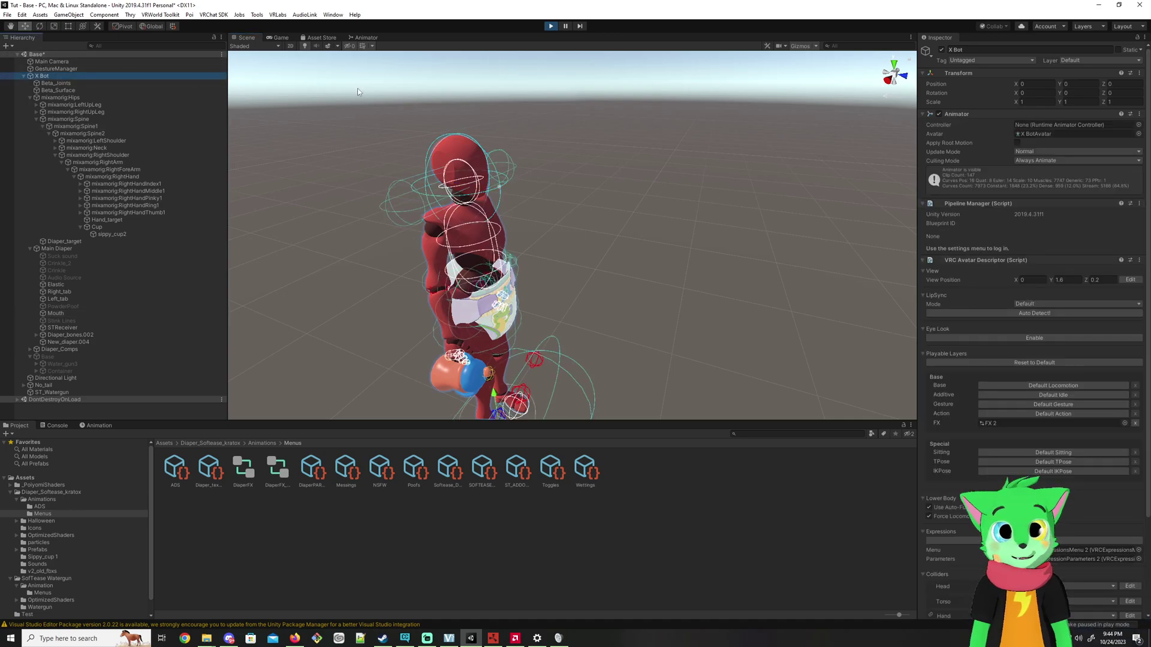
Start posing the avatar with the Gesture Manager's Pose Avatar tool
{"action": "left_click", "coordinate": [70, 68]}
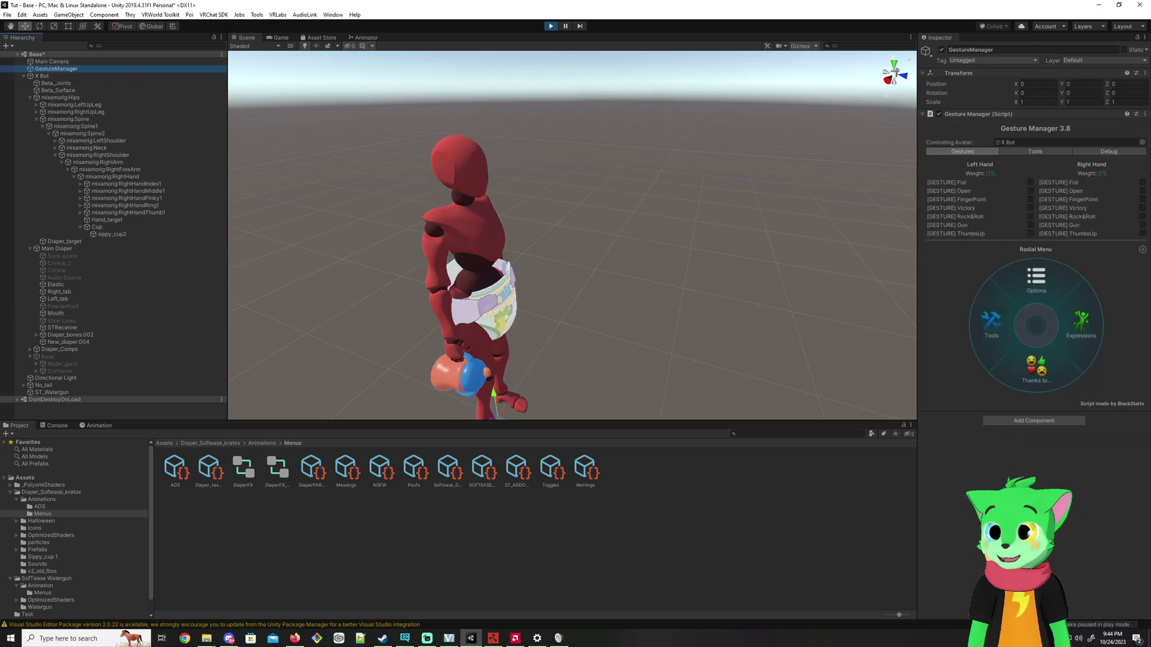
{"action": "left_click", "coordinate": [1048, 152]}
{"action": "left_click", "coordinate": [1057, 239]}
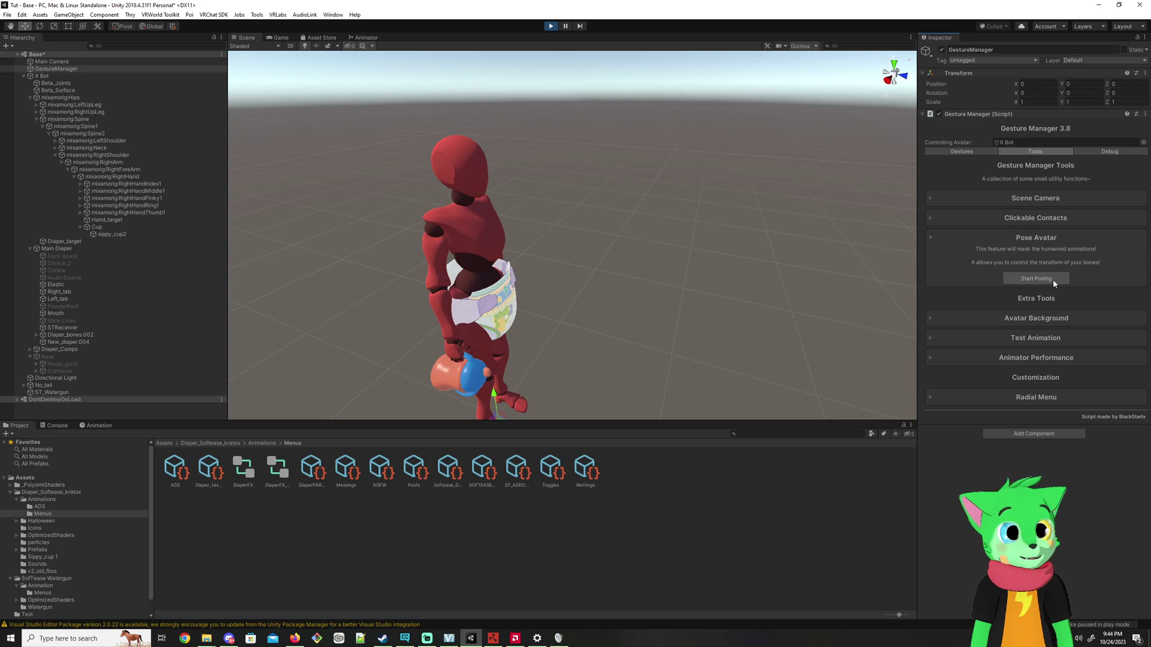
Rotate the right forearm bone to about 98° in Z and turn the right hand so the cup is raised in front of the body
{"action": "left_click", "coordinate": [133, 170]}
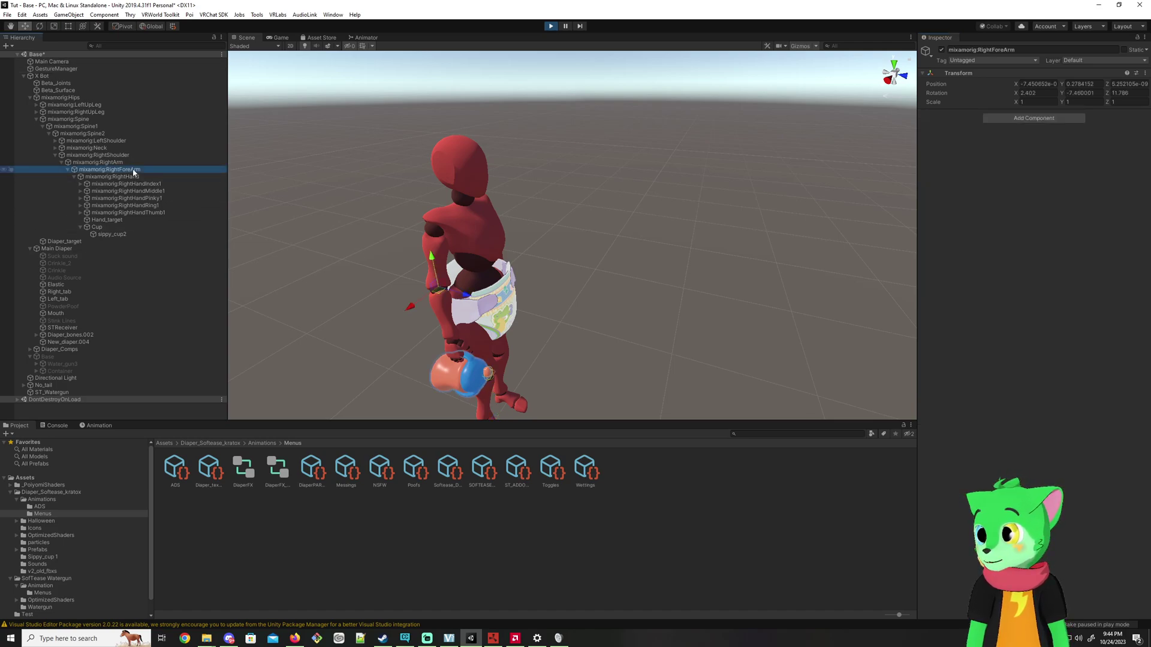
{"action": "left_click", "coordinate": [40, 27]}
{"action": "left_click_drag", "start_coordinate": [459, 283], "coordinate": [481, 306]}
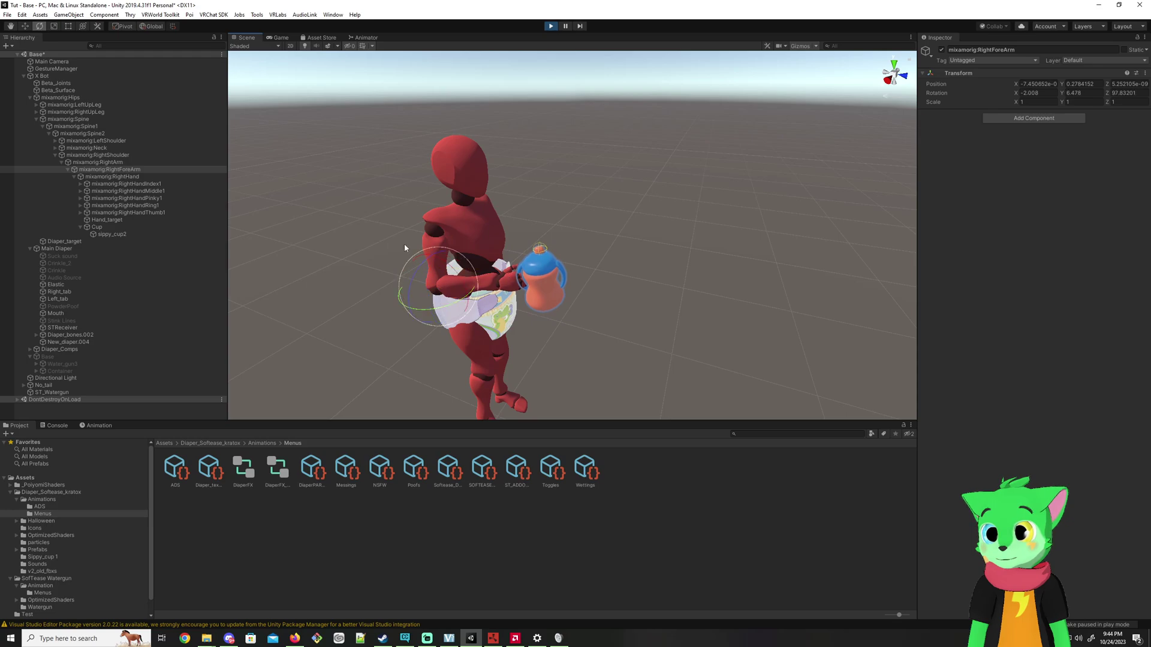
{"action": "left_click", "coordinate": [113, 177]}
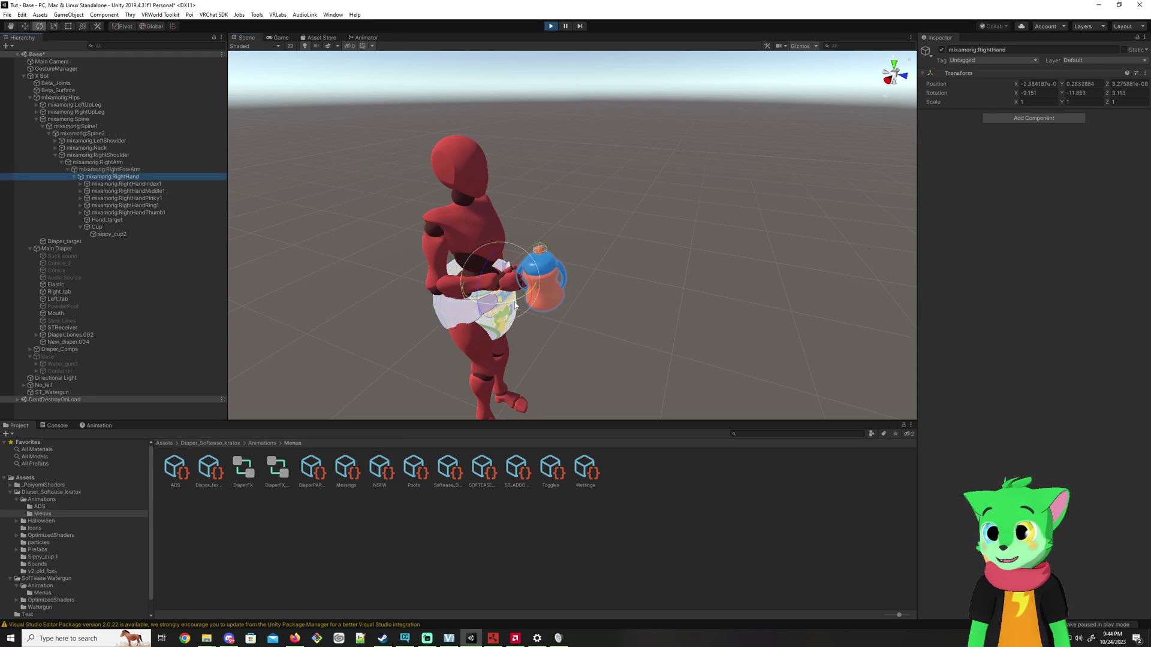
{"action": "left_click_drag", "start_coordinate": [515, 306], "coordinate": [564, 239]}
Rotate the right shoulder bone to bring the cup up to the mouth receiver, and exit Play mode
{"action": "left_click", "coordinate": [117, 156]}
{"action": "left_click_drag", "start_coordinate": [490, 215], "coordinate": [465, 222]}
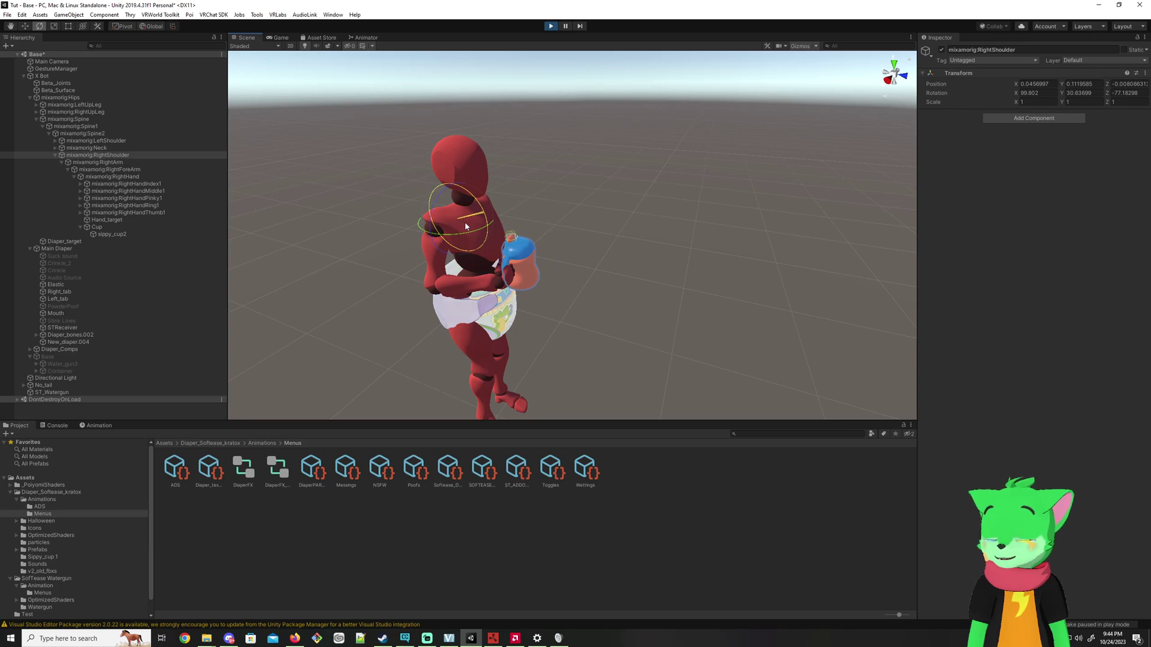
{"action": "left_click_drag", "start_coordinate": [465, 221], "coordinate": [449, 154]}
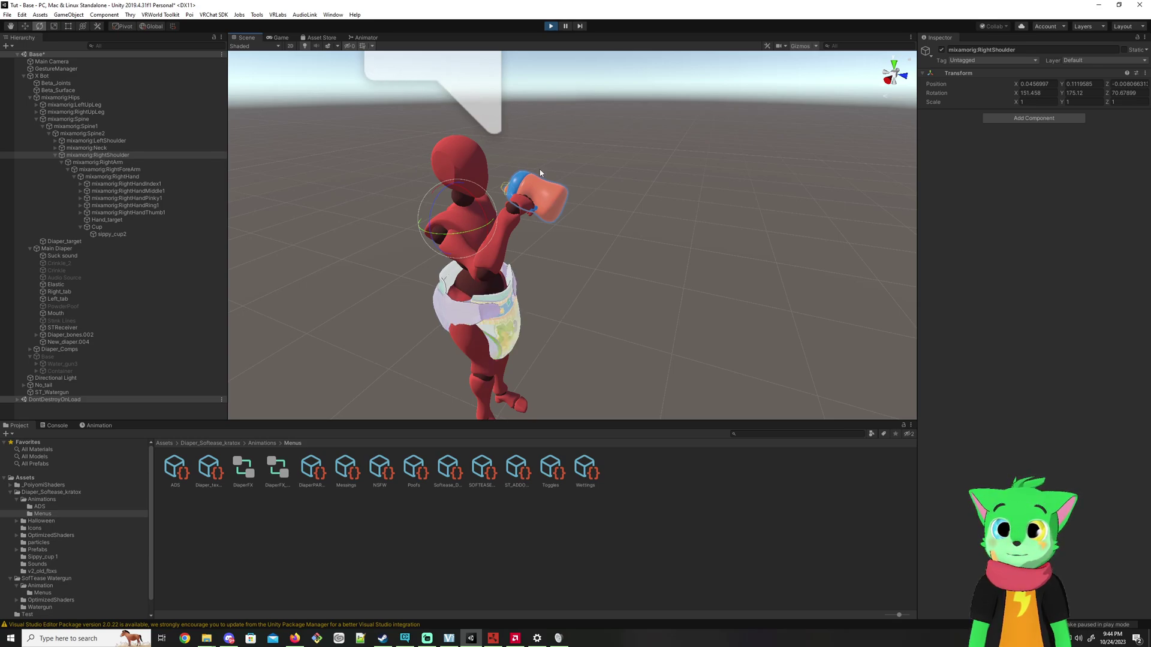
{"action": "left_click_drag", "start_coordinate": [607, 244], "coordinate": [578, 207], "text": "alt"}
{"action": "left_click", "coordinate": [550, 26]}
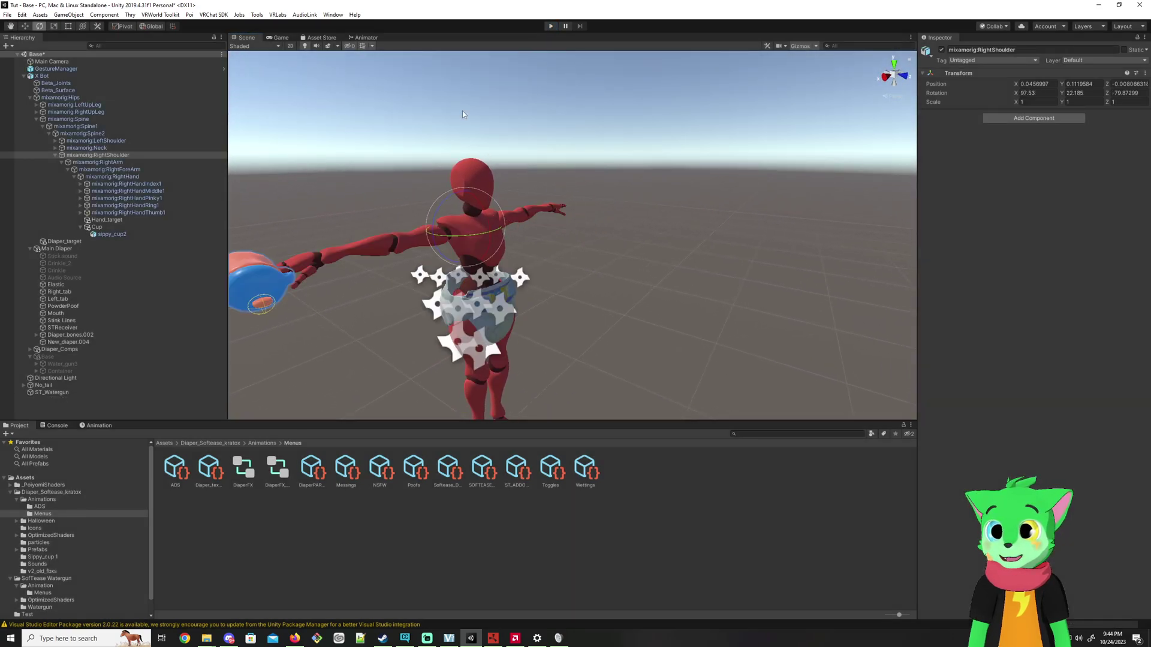
Select the Cup object and review its VRC Contact Sender's STDrink collision tag and placement on the hand
{"action": "left_click", "coordinate": [272, 304]}
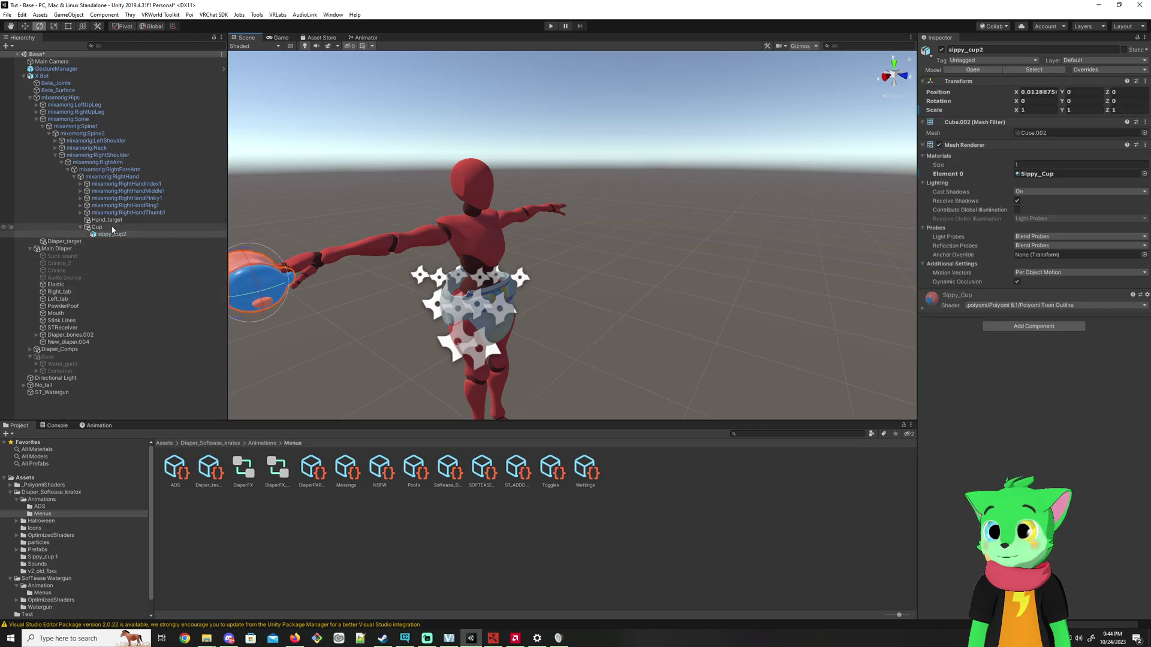
{"action": "left_click", "coordinate": [1055, 217]}
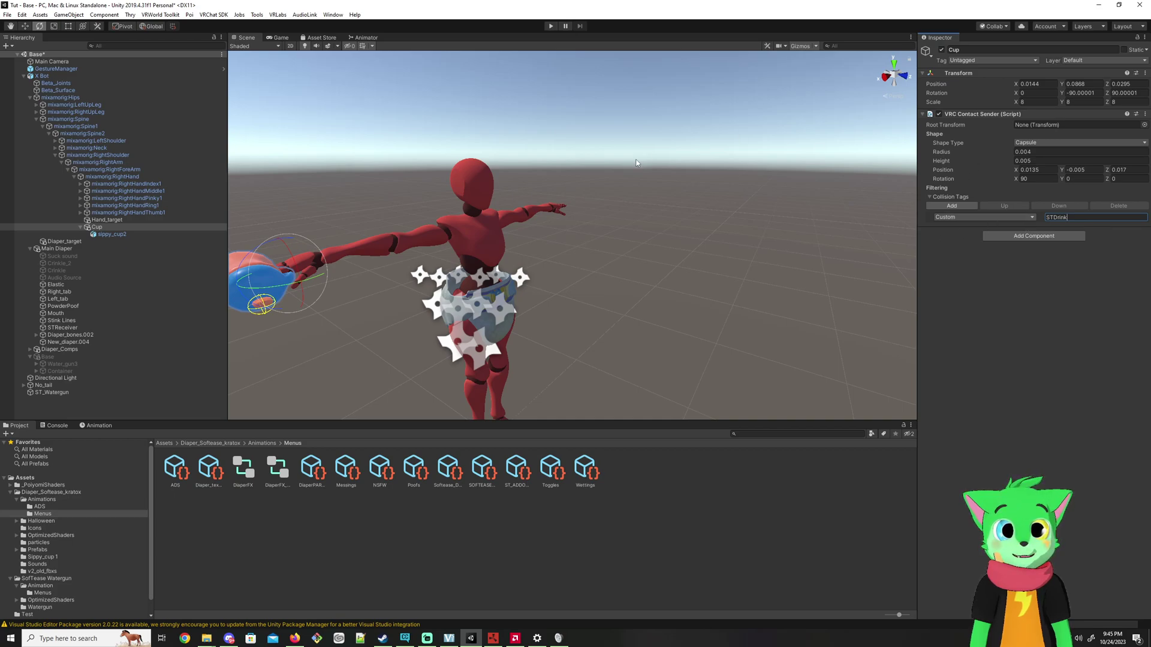
{"action": "left_click_drag", "start_coordinate": [636, 163], "coordinate": [553, 208], "text": "alt"}
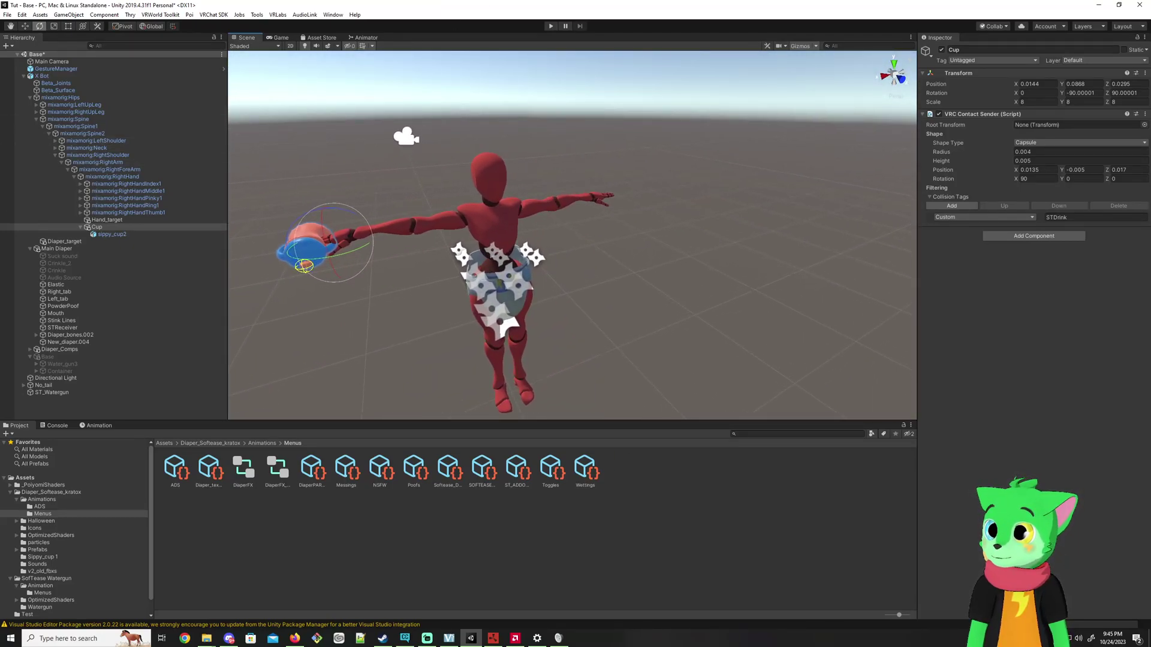